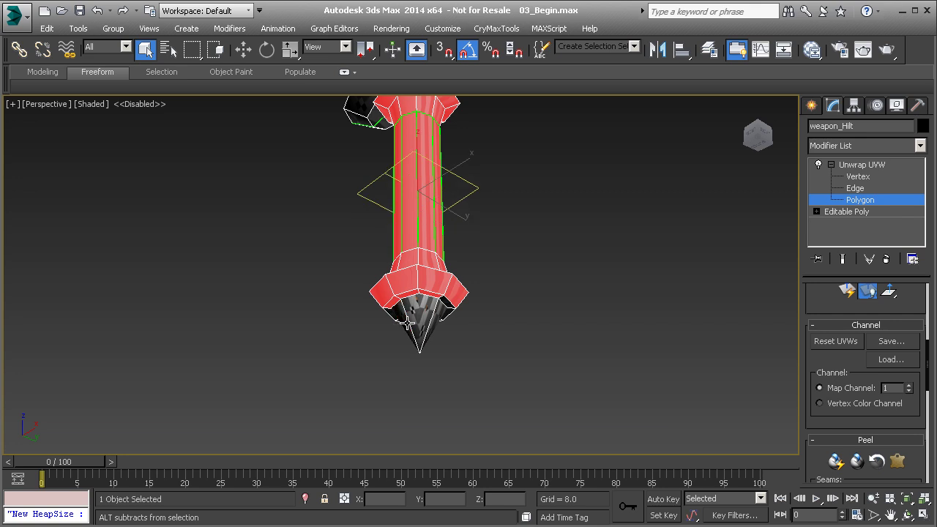
# Add the remaining unselected faces on the underside of the handle's lower collar to the polygon selection
pyautogui.keyDown('alt'); pyautogui.moveTo(439, 322); pyautogui.dragTo(585, 311, button='middle'); pyautogui.keyUp('alt')
pyautogui.scroll(5, 405, 291)
pyautogui.scroll(-3, 501, 278)
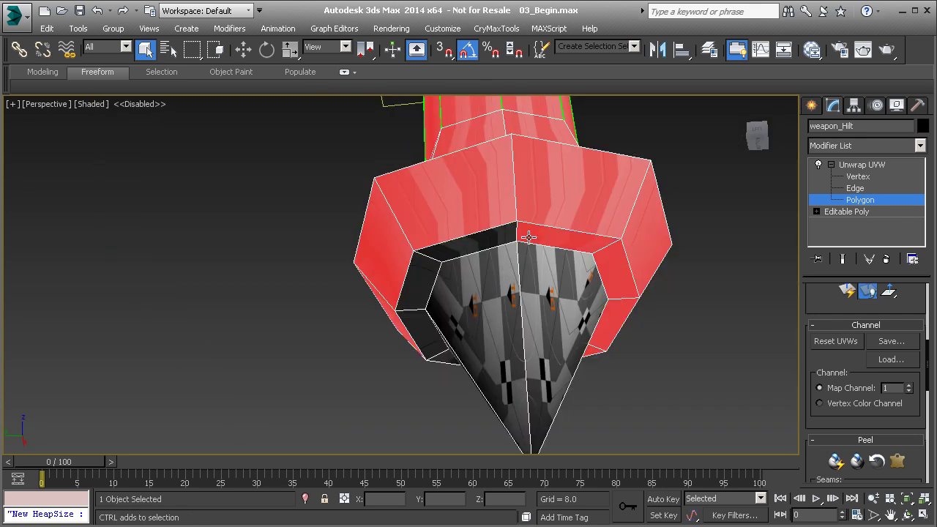
pyautogui.moveTo(433, 329); pyautogui.dragTo(491, 307, button='middle')
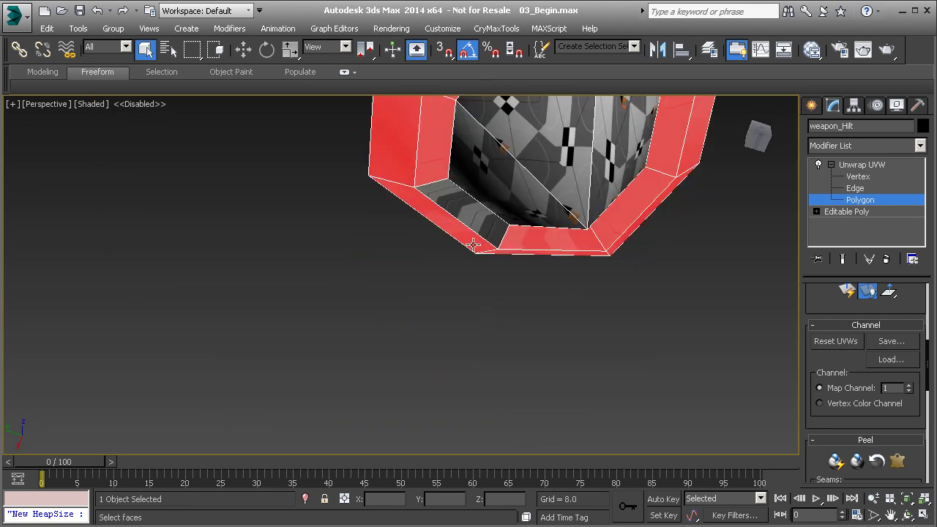
pyautogui.keyDown('ctrl'); pyautogui.moveTo(473, 244); pyautogui.dragTo(447, 215); pyautogui.keyUp('ctrl')
pyautogui.keyDown('alt'); pyautogui.moveTo(447, 215); pyautogui.dragTo(487, 400, button='middle'); pyautogui.keyUp('alt')
pyautogui.scroll(-5, 544, 285)
pyautogui.keyDown('alt'); pyautogui.moveTo(487, 256); pyautogui.dragTo(490, 305, button='middle'); pyautogui.keyUp('alt')
pyautogui.moveTo(490, 306); pyautogui.dragTo(504, 264, button='middle')
# Apply a cylindrical projection to the selected handle polygons, align it to the Z axis and center it
pyautogui.scroll(-5, 827, 355)
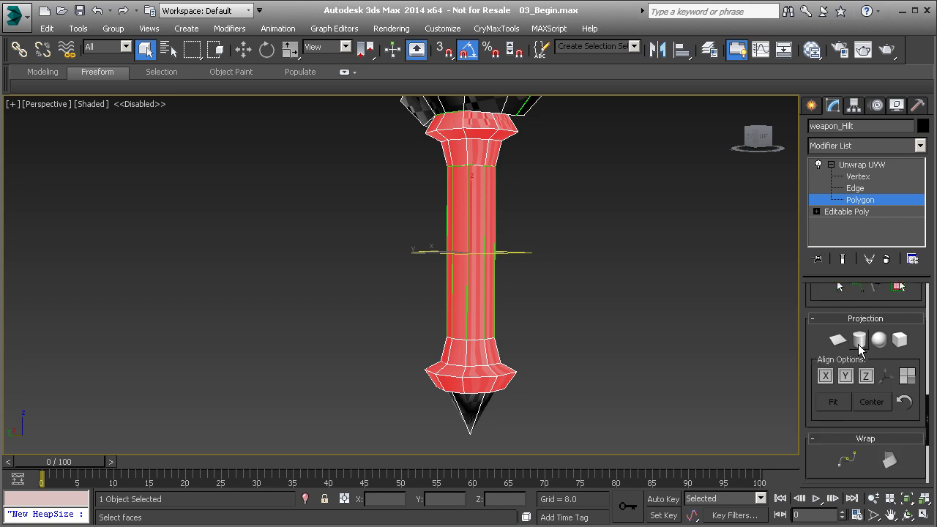
pyautogui.click(859, 340)
pyautogui.keyDown('alt'); pyautogui.moveTo(535, 178); pyautogui.dragTo(619, 272, button='middle'); pyautogui.keyUp('alt')
pyautogui.keyDown('alt'); pyautogui.moveTo(400, 215); pyautogui.dragTo(477, 186, button='middle'); pyautogui.keyUp('alt')
pyautogui.scroll(-3, 471, 250)
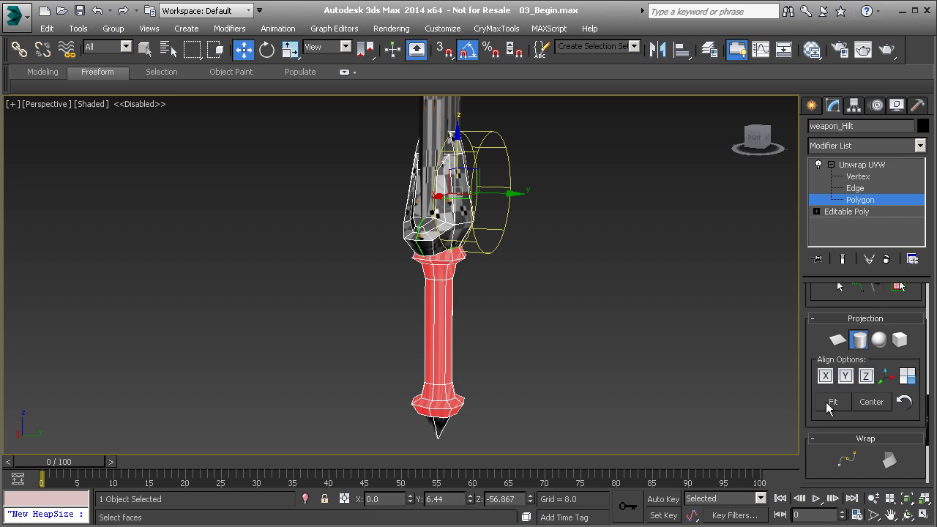
pyautogui.click(865, 376)
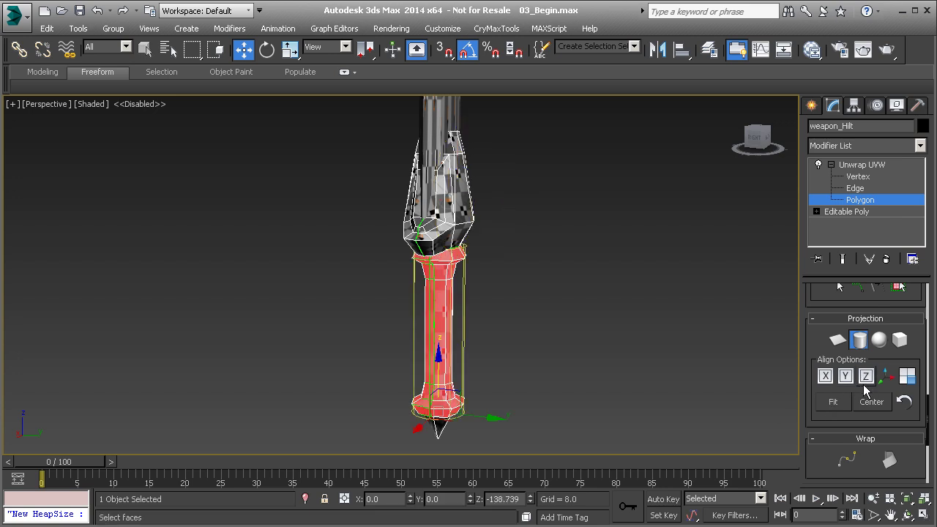
pyautogui.click(868, 408)
# Examine the checker pattern and the green seam along the handle and both collars from several sides
pyautogui.keyDown('alt'); pyautogui.moveTo(391, 333); pyautogui.dragTo(418, 325, button='middle'); pyautogui.keyUp('alt')
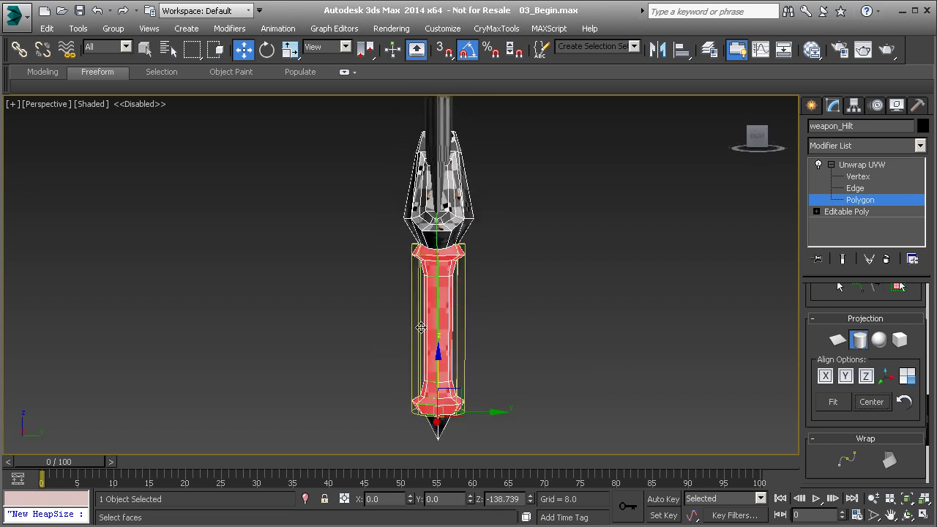
pyautogui.scroll(2, 445, 338)
pyautogui.scroll(5, 446, 338)
pyautogui.keyDown('alt'); pyautogui.moveTo(452, 353); pyautogui.dragTo(477, 310, button='middle'); pyautogui.keyUp('alt')
pyautogui.scroll(-2, 509, 246)
pyautogui.scroll(2, 476, 307)
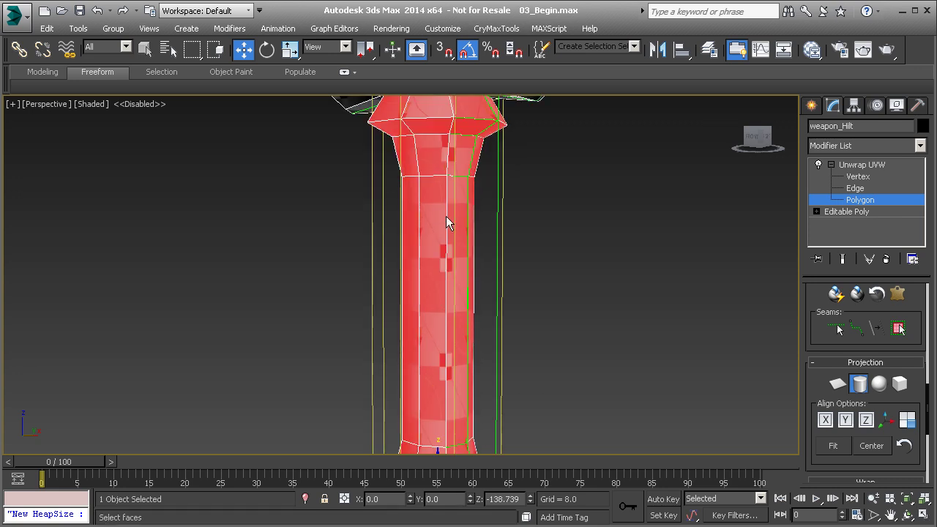
pyautogui.keyDown('alt'); pyautogui.moveTo(447, 299); pyautogui.dragTo(512, 220, button='middle'); pyautogui.keyUp('alt')
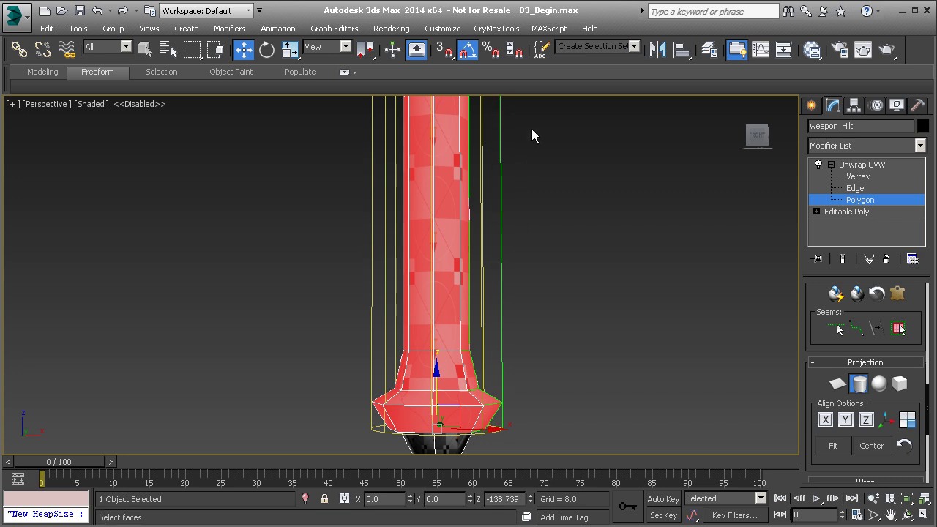
pyautogui.keyDown('alt'); pyautogui.moveTo(531, 136); pyautogui.dragTo(471, 303, button='middle'); pyautogui.keyUp('alt')
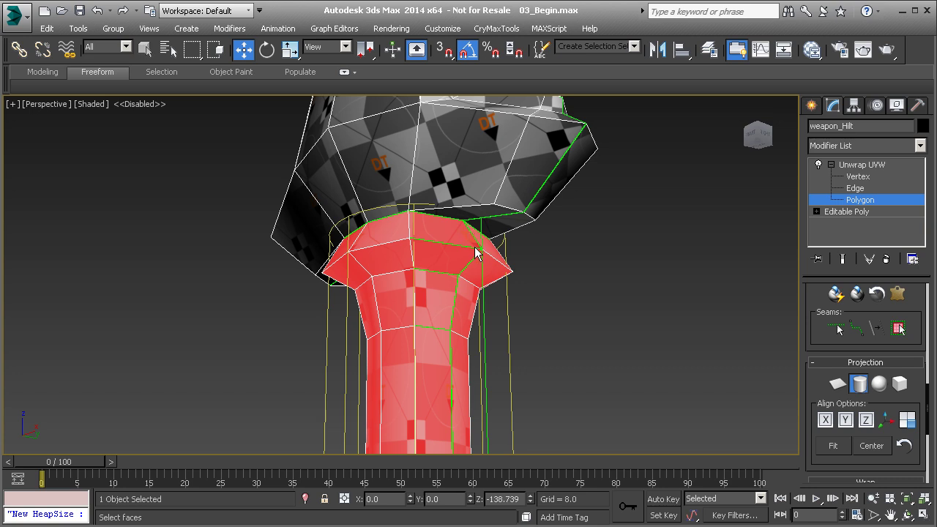
pyautogui.moveTo(451, 419); pyautogui.dragTo(441, 286, button='middle')
pyautogui.scroll(-5, 451, 291)
# Try to rotate the cylindrical projection gizmo to shift the seam around the handle
pyautogui.click(265, 53)
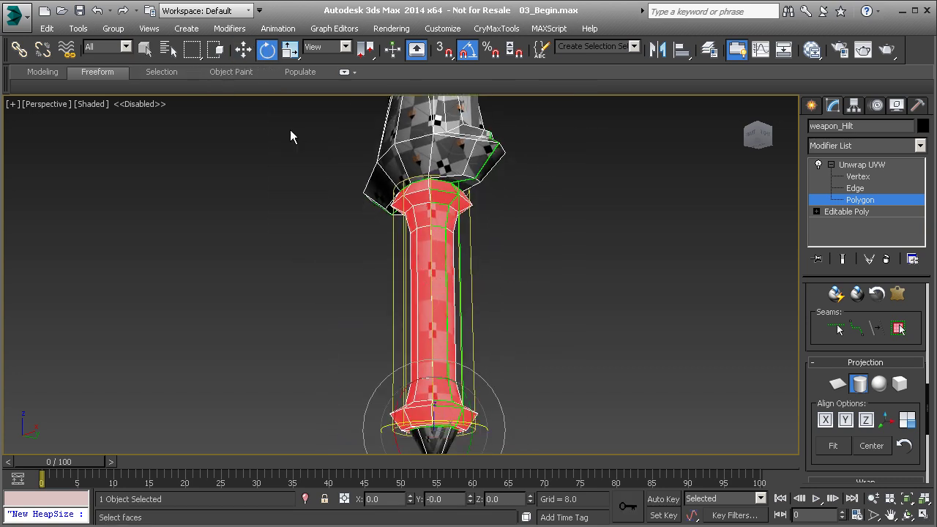
pyautogui.moveTo(439, 378); pyautogui.dragTo(424, 315, button='middle')
pyautogui.scroll(4, 435, 361)
pyautogui.keyDown('alt'); pyautogui.moveTo(430, 376); pyautogui.dragTo(433, 341, button='middle'); pyautogui.keyUp('alt')
pyautogui.moveTo(435, 346); pyautogui.dragTo(420, 344)
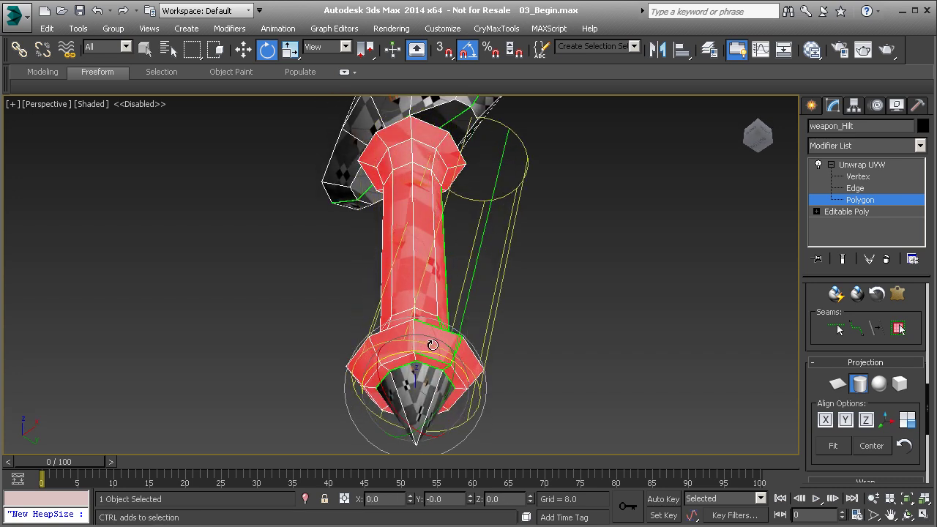
pyautogui.keyDown('alt'); pyautogui.moveTo(433, 344); pyautogui.dragTo(454, 425, button='middle'); pyautogui.keyUp('alt')
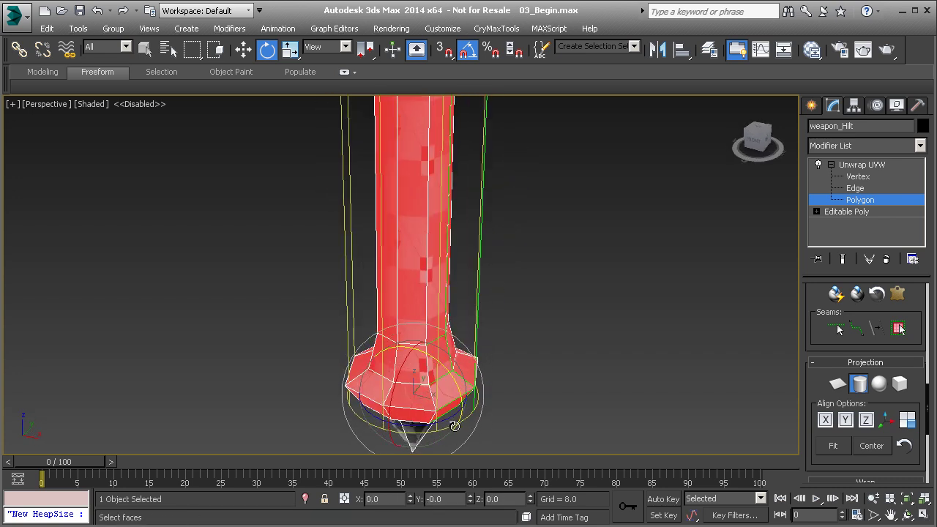
pyautogui.moveTo(439, 422); pyautogui.dragTo(371, 420)
pyautogui.moveTo(411, 210); pyautogui.dragTo(399, 256, button='middle')
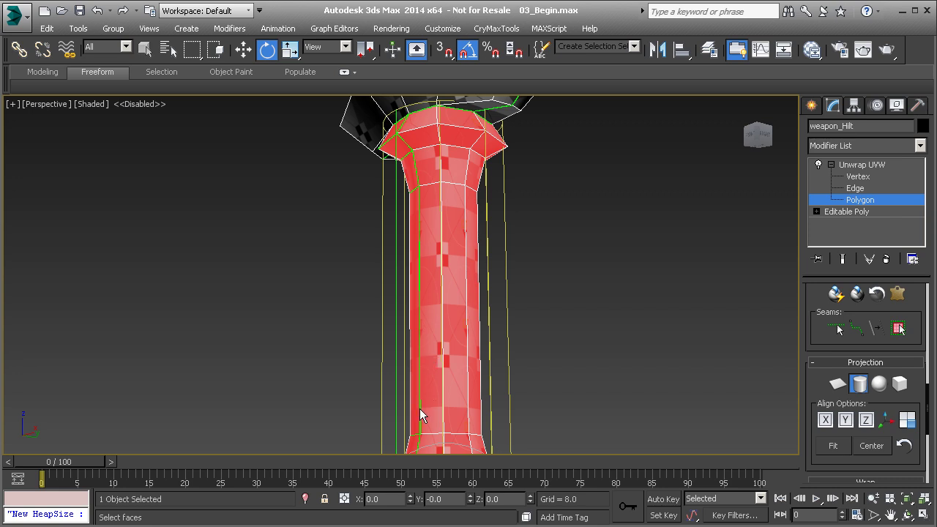
pyautogui.keyDown('alt'); pyautogui.moveTo(419, 408); pyautogui.dragTo(469, 245, button='middle'); pyautogui.keyUp('alt')
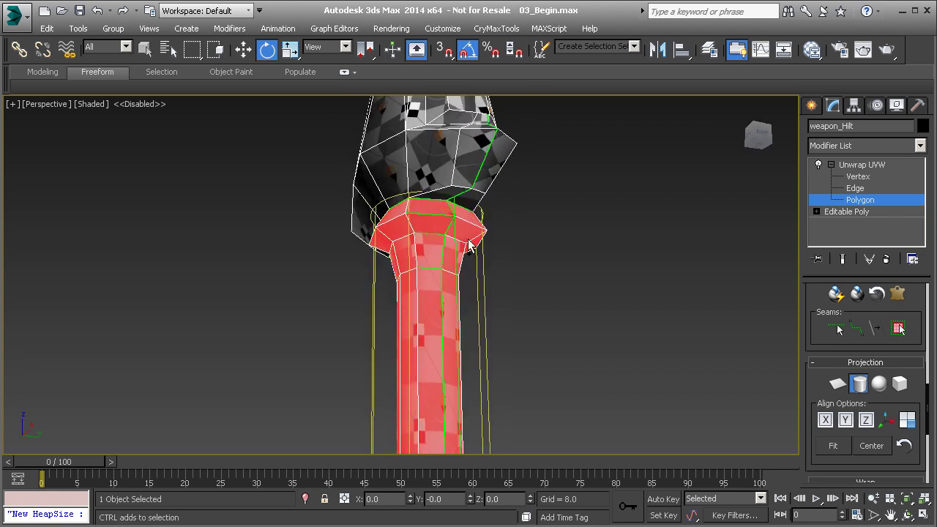
# Finish the cylindrical mapping of the handle by turning off the projection gizmo
pyautogui.moveTo(454, 203)
pyautogui.mouseDown(button='middle')
pyautogui.moveTo(446, 228)
pyautogui.moveTo(460, 219)
pyautogui.mouseUp(button='middle')
pyautogui.scroll(2, 446, 226)
pyautogui.moveTo(460, 219); pyautogui.dragTo(408, 267, button='middle')
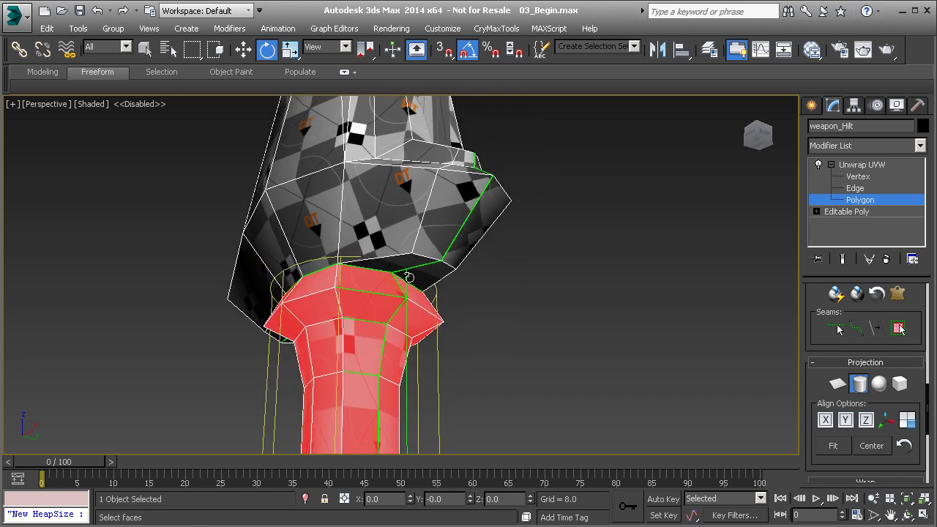
pyautogui.keyDown('alt'); pyautogui.moveTo(456, 160); pyautogui.dragTo(401, 338, button='middle'); pyautogui.keyUp('alt')
pyautogui.keyDown('alt'); pyautogui.moveTo(376, 388); pyautogui.dragTo(373, 219, button='middle'); pyautogui.keyUp('alt')
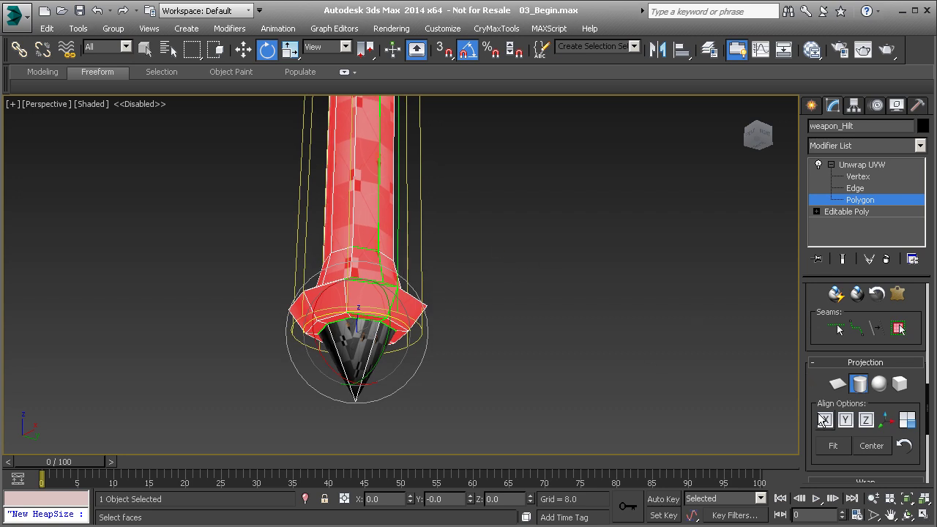
pyautogui.click(859, 385)
pyautogui.scroll(3, 850, 425)
pyautogui.click(862, 461)
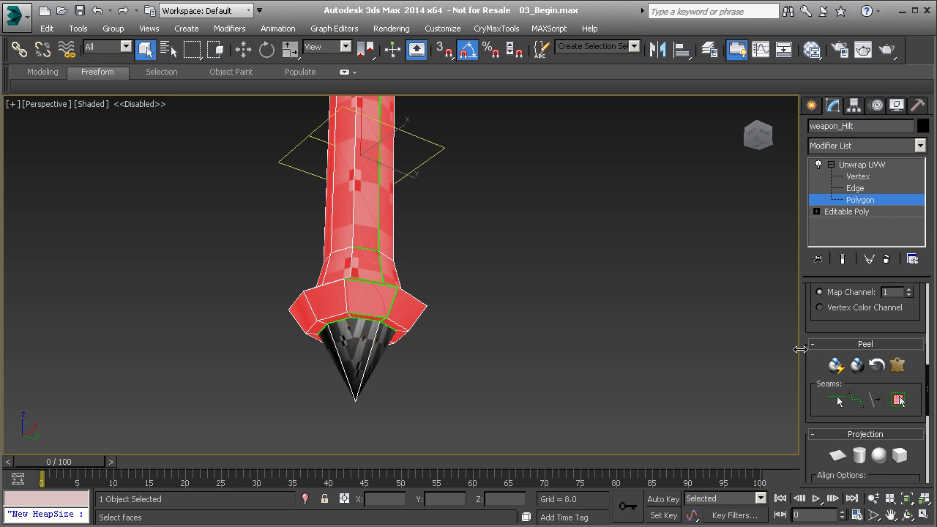
# Open the UV Editor and bring the handle's UV shell and its textured model into view for comparison
pyautogui.moveTo(810, 316); pyautogui.dragTo(820, 419)
pyautogui.scroll(4, 834, 410)
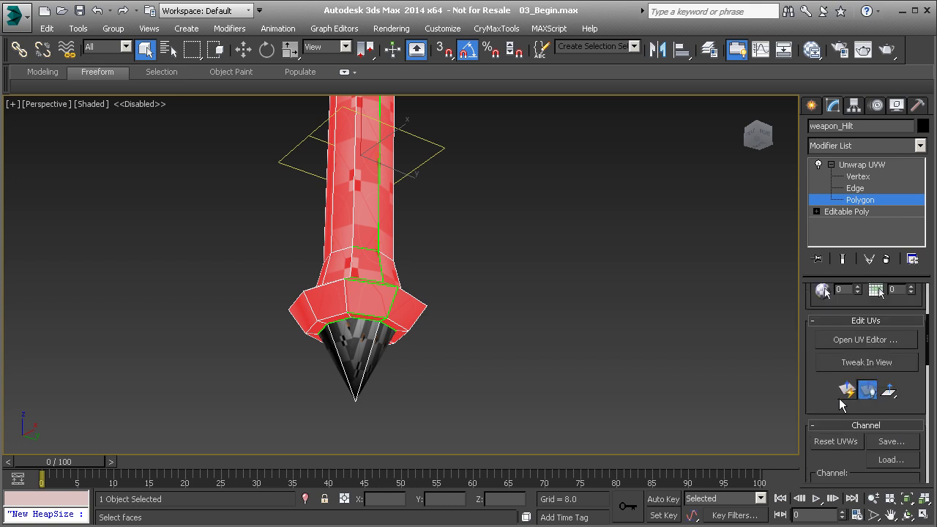
pyautogui.click(855, 340)
pyautogui.moveTo(78, 229); pyautogui.dragTo(192, 232, button='middle')
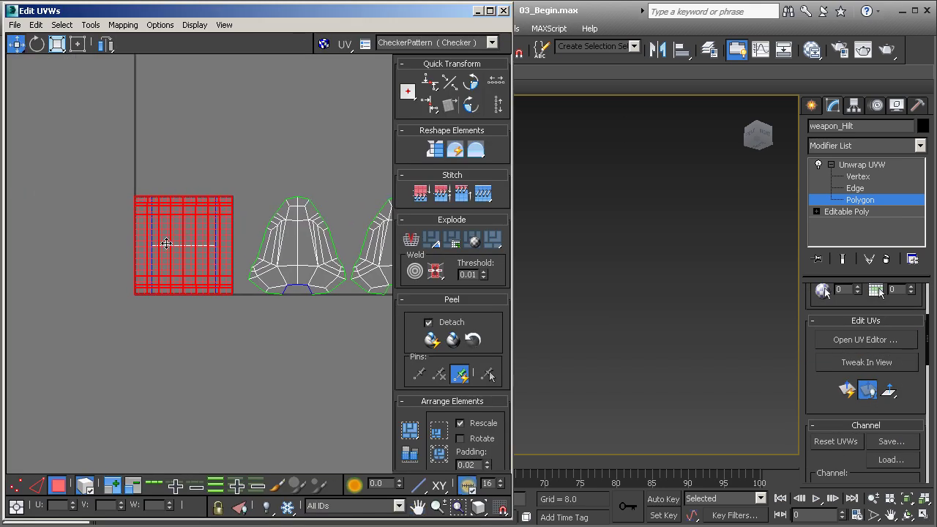
pyautogui.scroll(3, 166, 244)
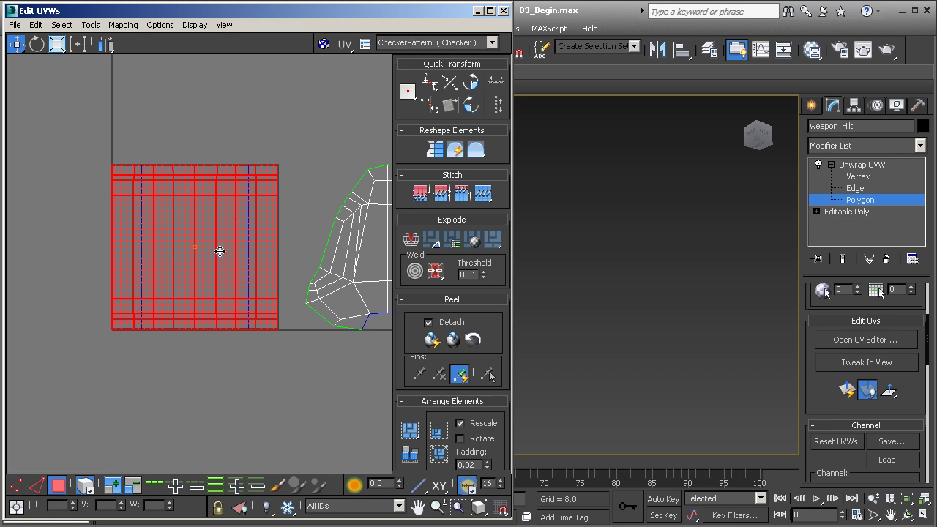
pyautogui.moveTo(255, 259); pyautogui.dragTo(219, 287, button='middle')
pyautogui.scroll(-3, 232, 286)
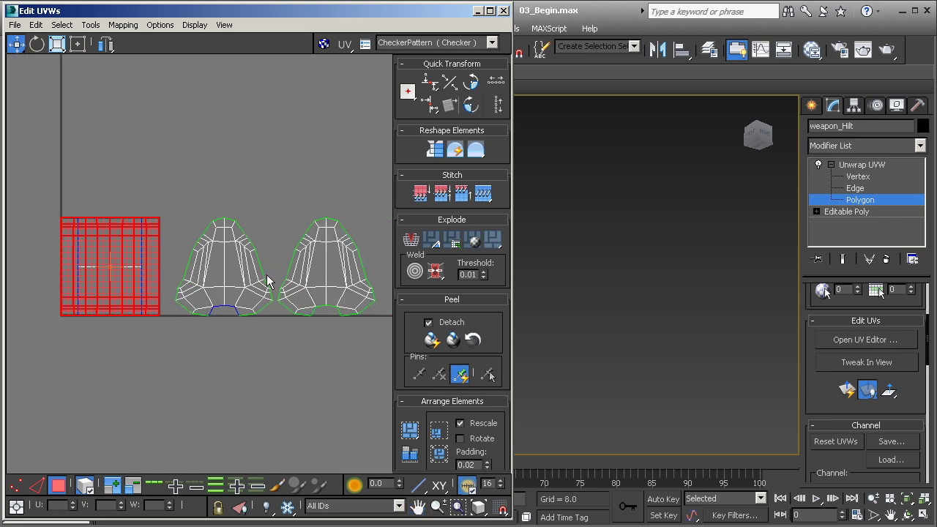
pyautogui.moveTo(620, 260); pyautogui.dragTo(700, 273, button='middle')
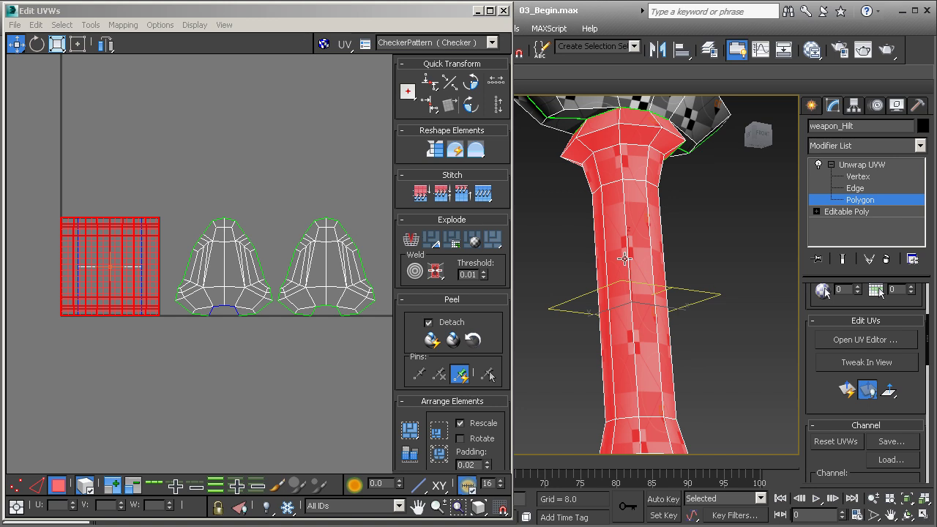
# Move the handle's UV shell to the right of the two guard shells and deselect it
pyautogui.click(129, 281)
pyautogui.moveTo(322, 278); pyautogui.dragTo(112, 227, button='middle')
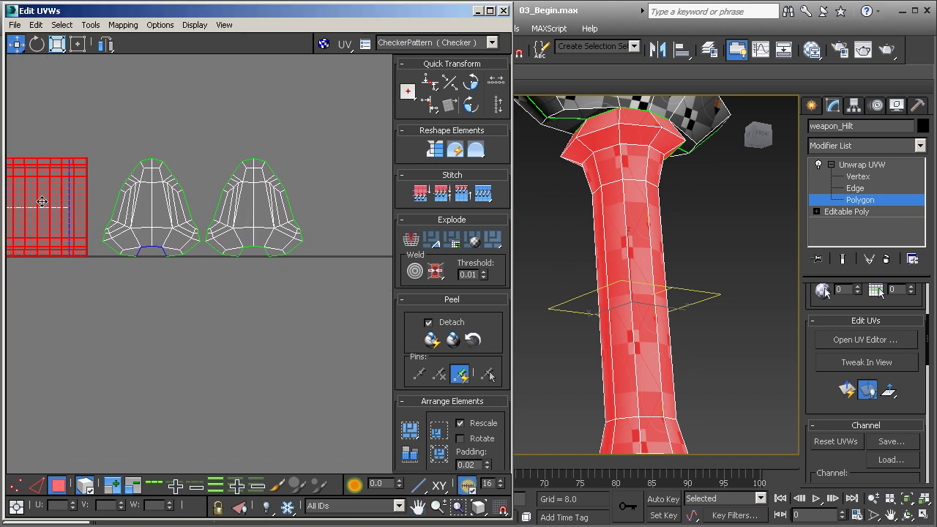
pyautogui.moveTo(42, 201); pyautogui.dragTo(370, 214)
pyautogui.moveTo(369, 215); pyautogui.dragTo(277, 222, button='middle')
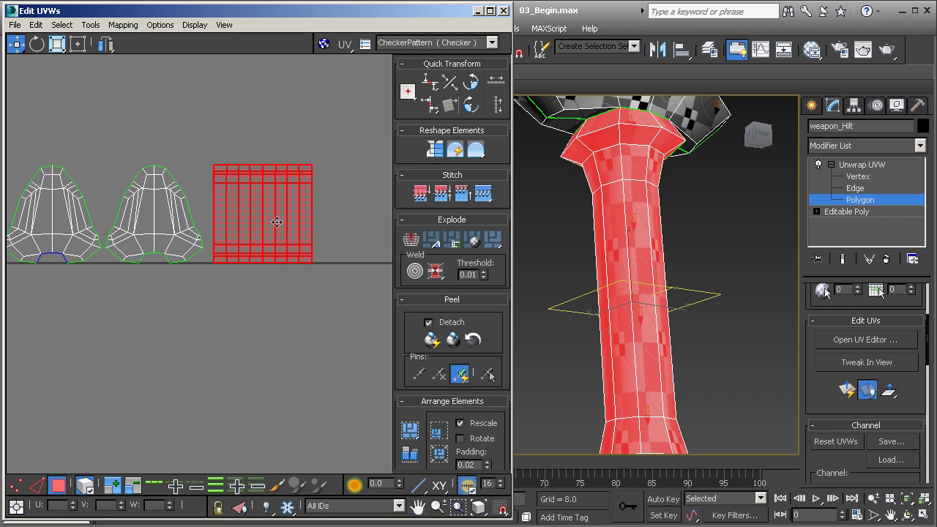
pyautogui.moveTo(215, 225); pyautogui.dragTo(281, 224, button='middle')
pyautogui.moveTo(177, 229); pyautogui.dragTo(202, 232, button='middle')
pyautogui.scroll(2, 257, 202)
pyautogui.scroll(1, 222, 236)
pyautogui.click(340, 189)
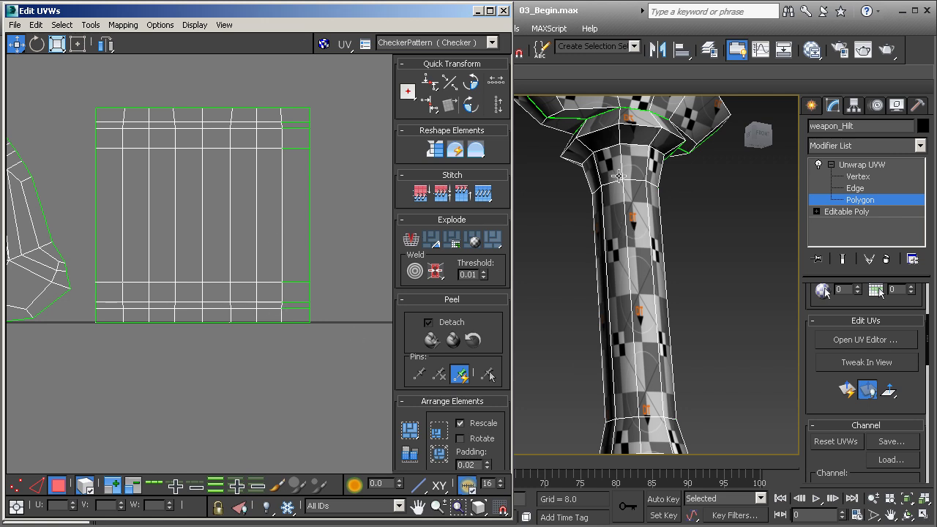
# Inspect the checker texture on the handle and upper collar, and the open edges along the UV shell's right border
pyautogui.moveTo(643, 399); pyautogui.dragTo(620, 317, button='middle')
pyautogui.moveTo(602, 188); pyautogui.dragTo(606, 365, button='middle')
pyautogui.keyDown('alt'); pyautogui.moveTo(607, 366); pyautogui.dragTo(597, 278, button='middle'); pyautogui.keyUp('alt')
pyautogui.scroll(3, 599, 249)
pyautogui.scroll(4, 609, 268)
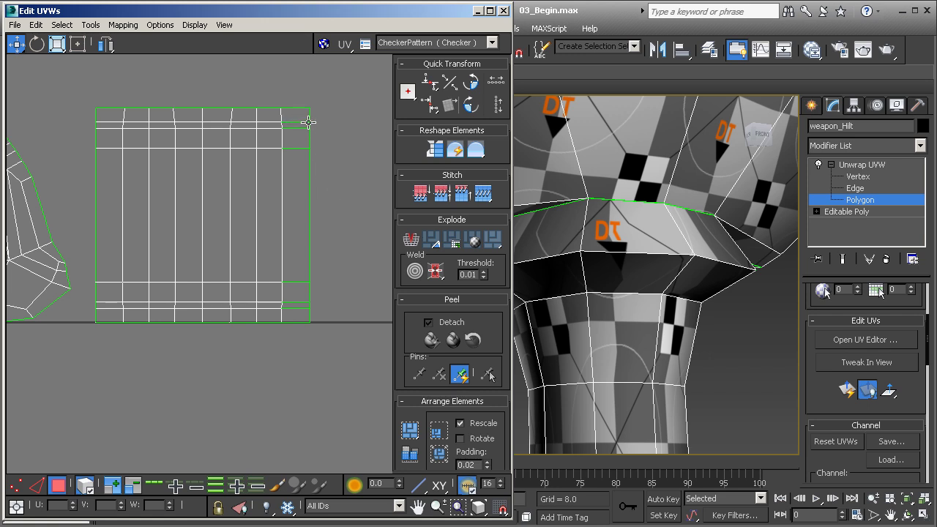
pyautogui.scroll(3, 300, 123)
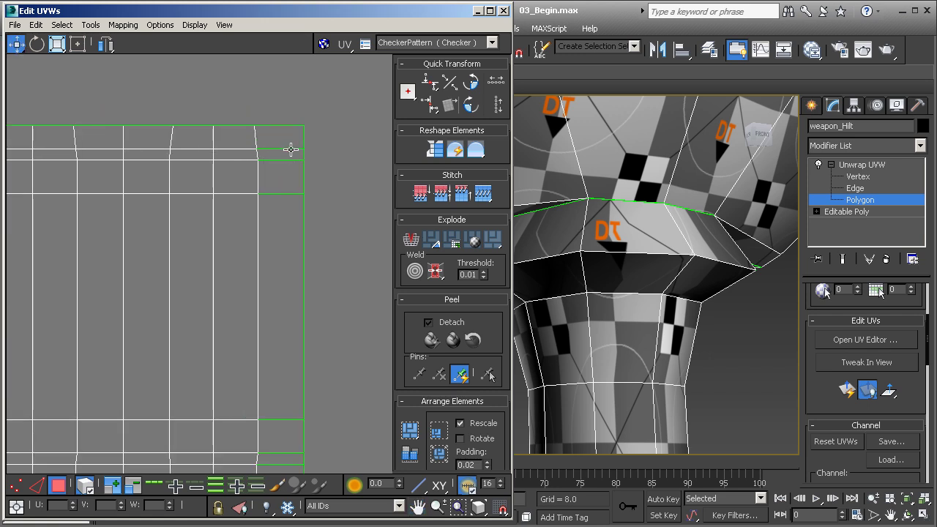
# Switch the UV Editor to vertex level, select all vertices, and clear the selection
pyautogui.click(16, 485)
pyautogui.hotkey('ctrl', 'a')
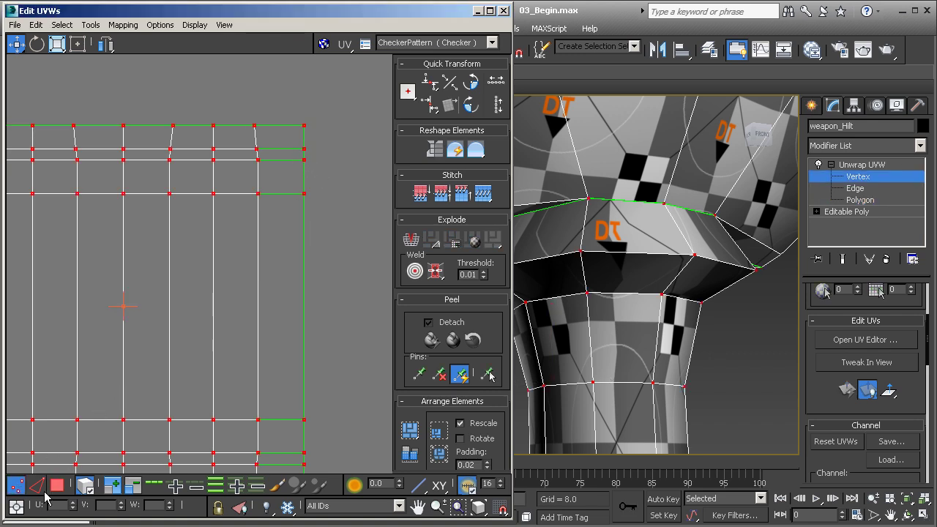
pyautogui.click(326, 159)
pyautogui.scroll(3, 313, 152)
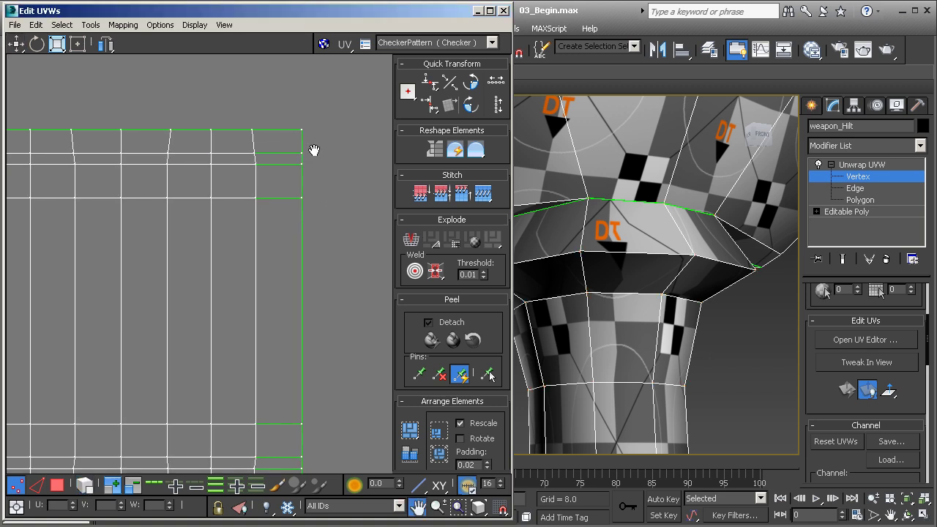
# Try moving the second vertex from the top on the handle shell's right border, and undo the move
pyautogui.click(284, 196)
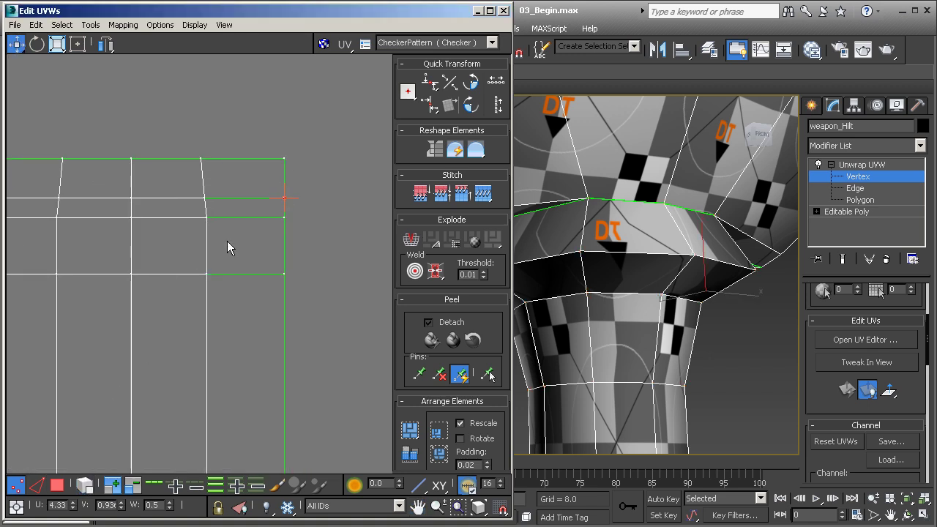
pyautogui.moveTo(283, 198); pyautogui.dragTo(281, 184)
pyautogui.hotkey('ctrl', 'z')
# Select all vertices on the right border of the handle's UV shell and weld them with Weld Selected
pyautogui.scroll(-3, 285, 189)
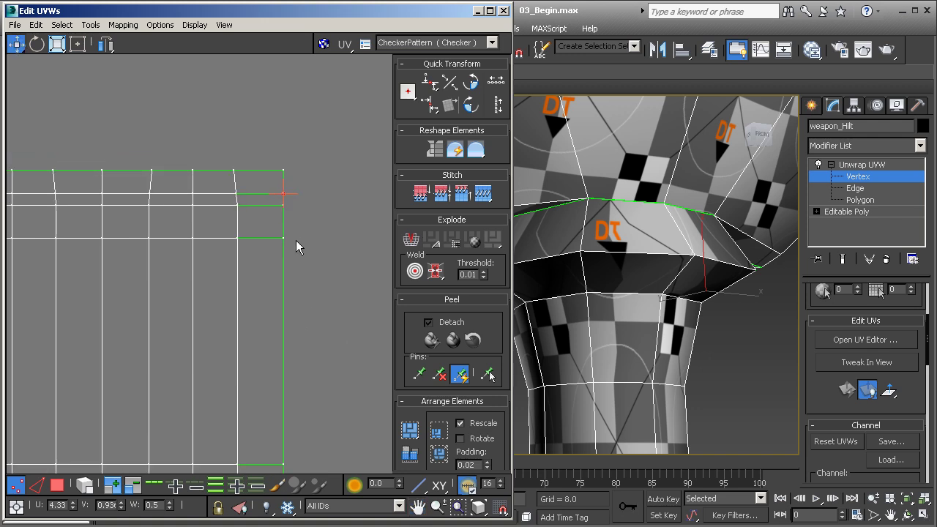
pyautogui.scroll(-3, 289, 312)
pyautogui.moveTo(291, 303); pyautogui.dragTo(287, 218, button='middle')
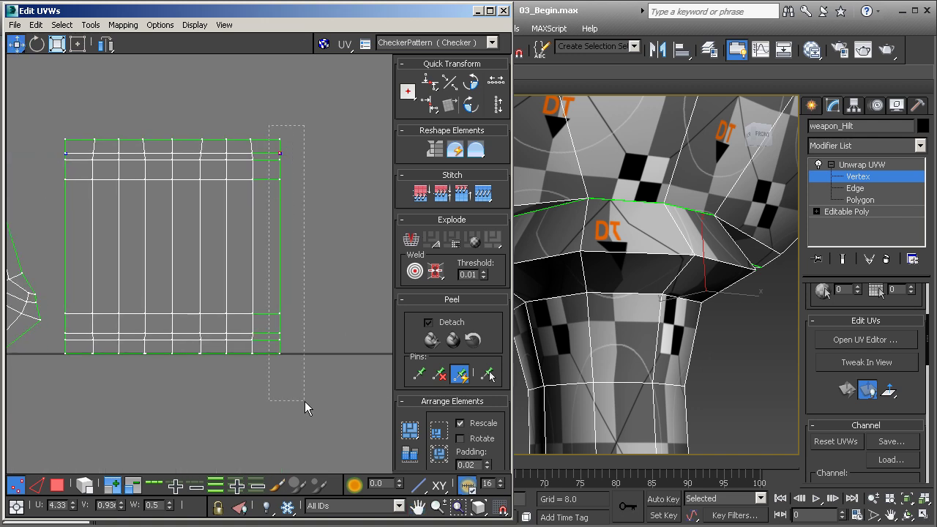
pyautogui.moveTo(304, 401); pyautogui.dragTo(305, 399)
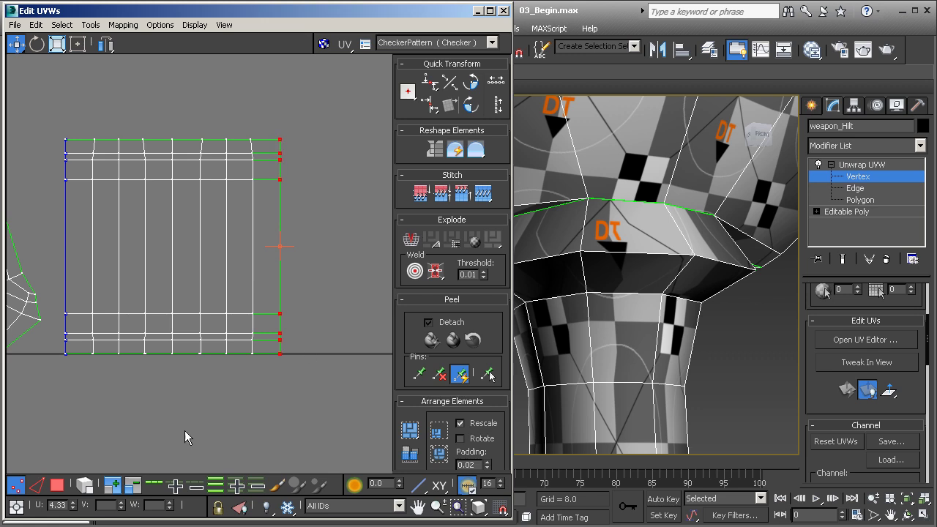
pyautogui.rightClick(279, 173)
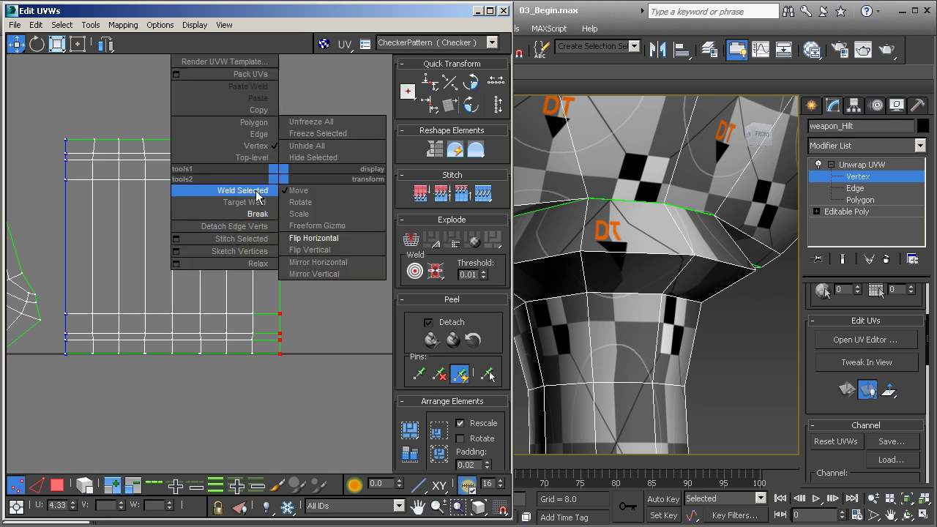
pyautogui.click(256, 192)
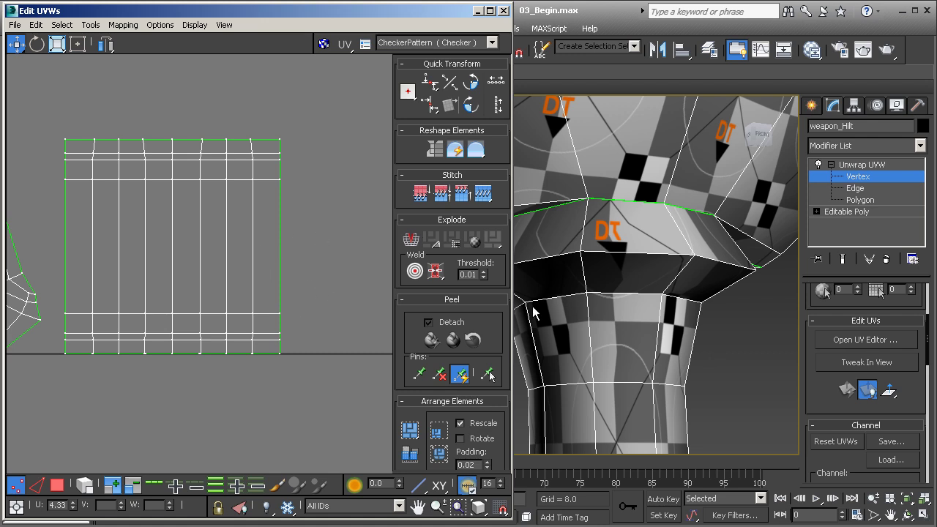
# Switch the UV Editor to polygon level, turn on element selection, and select the handle's entire UV shell
pyautogui.keyDown('alt'); pyautogui.moveTo(583, 322); pyautogui.dragTo(600, 196, button='middle'); pyautogui.keyUp('alt')
pyautogui.scroll(-5, 600, 220)
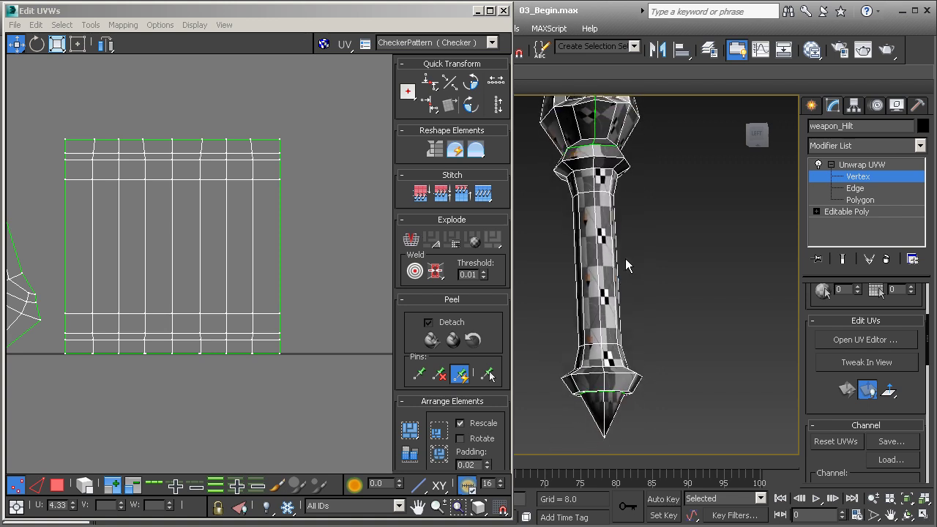
pyautogui.click(59, 486)
pyautogui.click(85, 486)
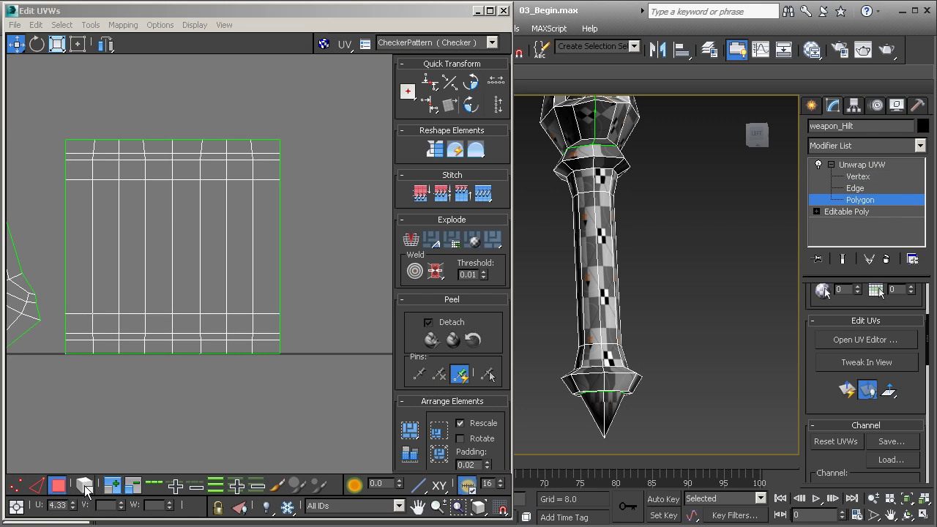
pyautogui.click(148, 323)
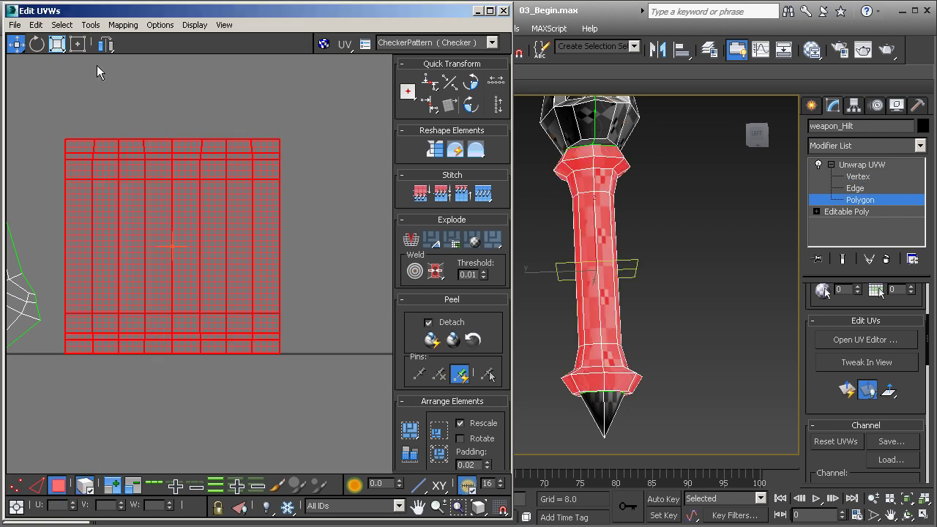
# Scale the handle's UV shell vertically to about twice its height to even out the checker squares on the handle
pyautogui.click(57, 45)
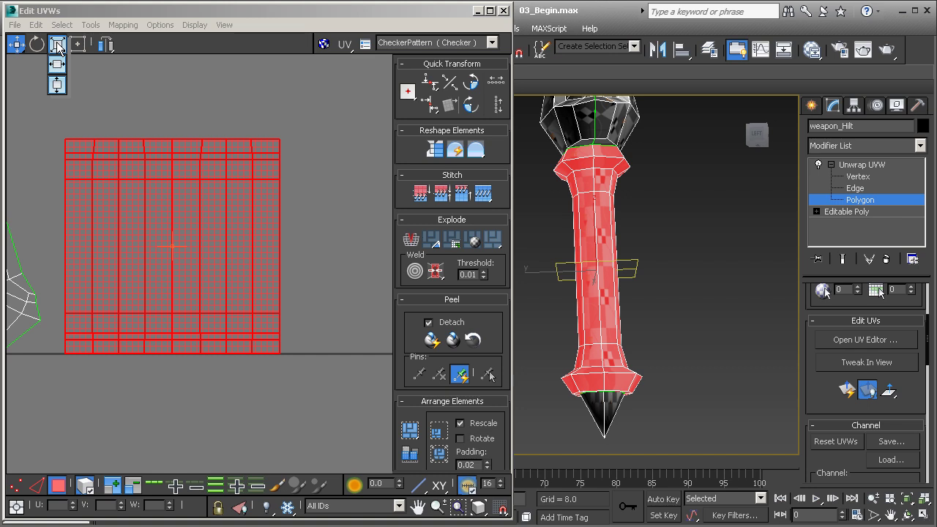
pyautogui.click(60, 87)
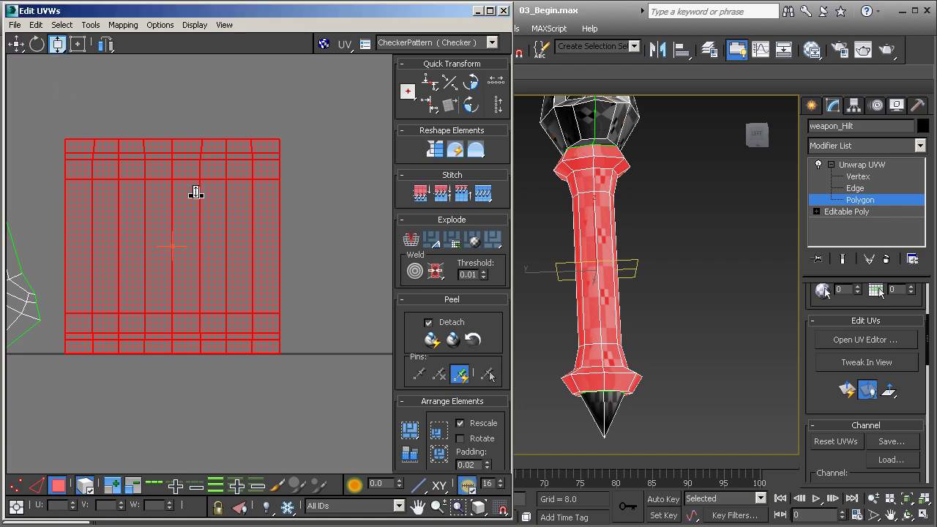
pyautogui.moveTo(194, 192); pyautogui.dragTo(196, 162)
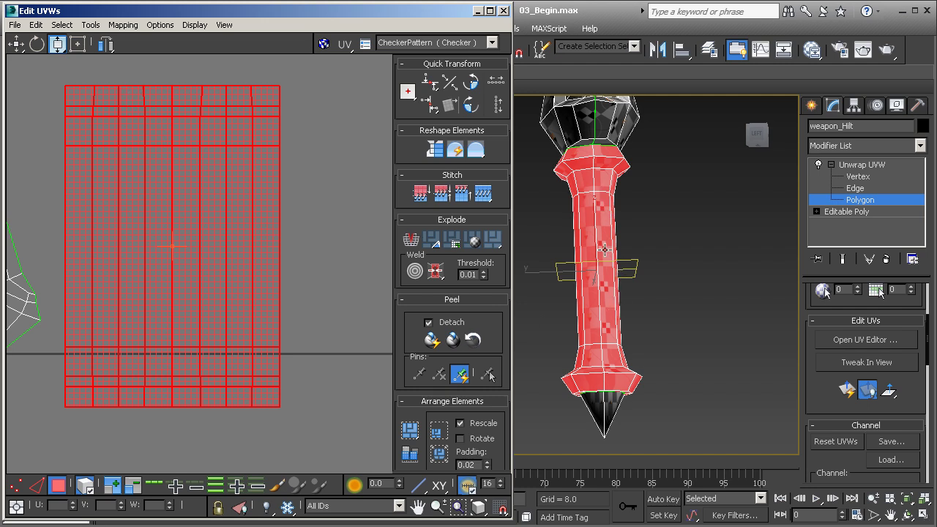
pyautogui.moveTo(243, 276); pyautogui.dragTo(242, 265)
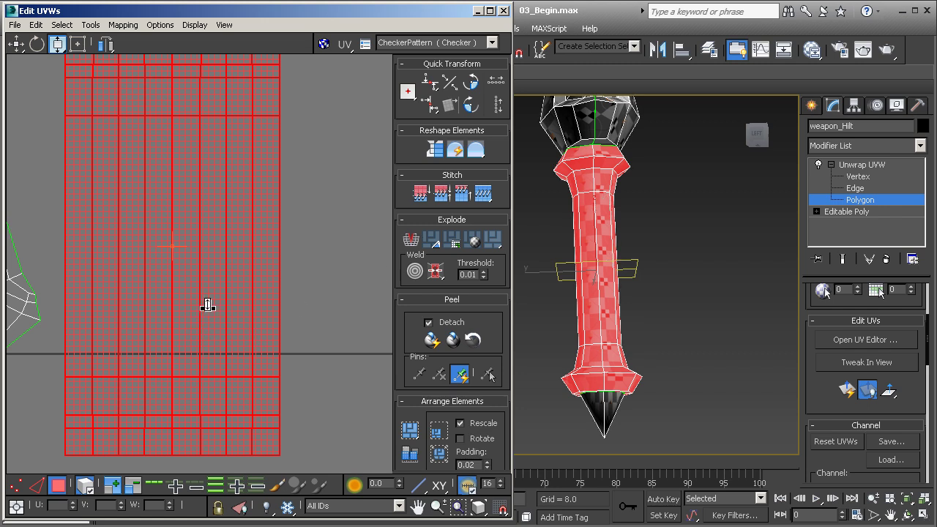
pyautogui.moveTo(240, 163); pyautogui.dragTo(219, 389)
pyautogui.moveTo(235, 143); pyautogui.dragTo(249, 34)
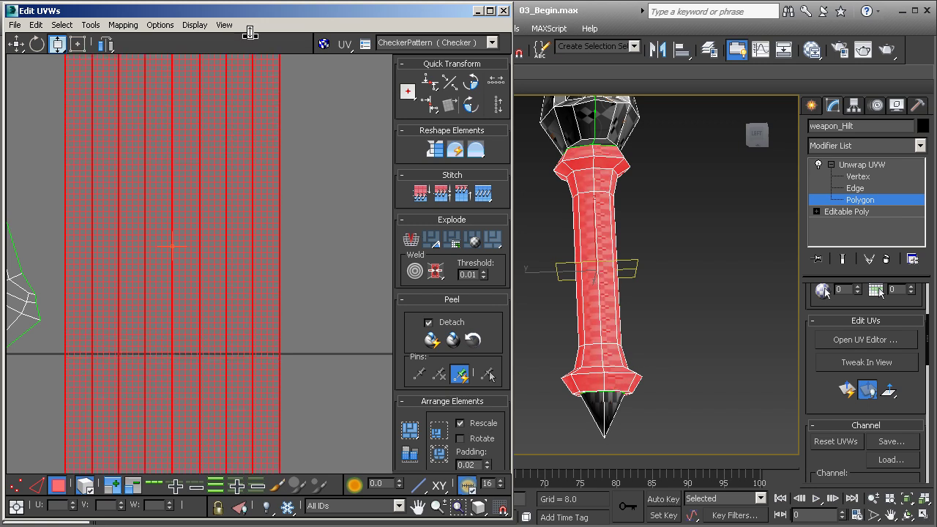
pyautogui.moveTo(238, 122); pyautogui.dragTo(217, 415)
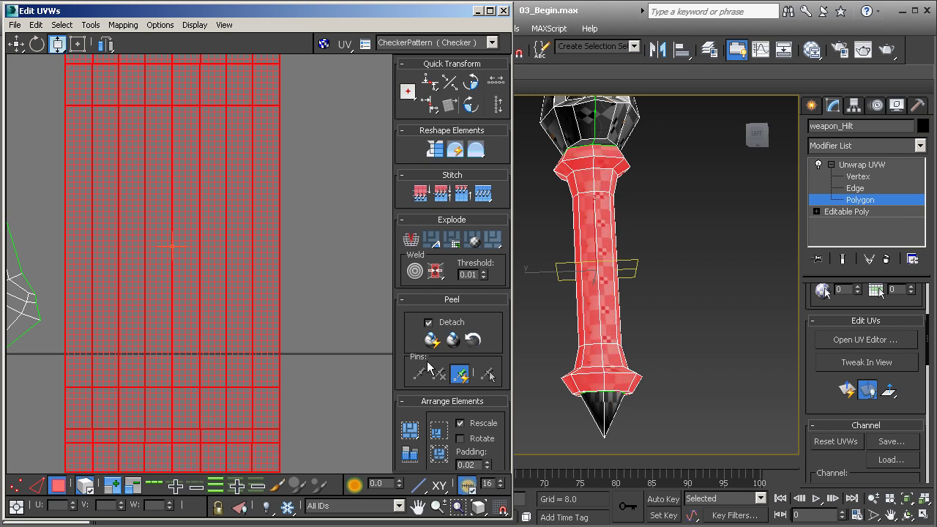
pyautogui.scroll(5, 662, 234)
pyautogui.scroll(3, 627, 238)
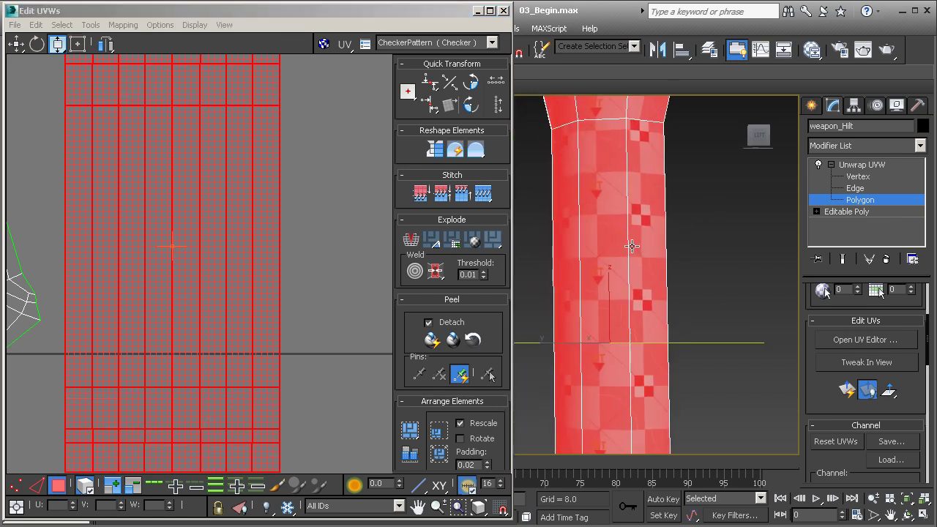
pyautogui.keyDown('alt'); pyautogui.moveTo(639, 227); pyautogui.dragTo(604, 237, button='middle'); pyautogui.keyUp('alt')
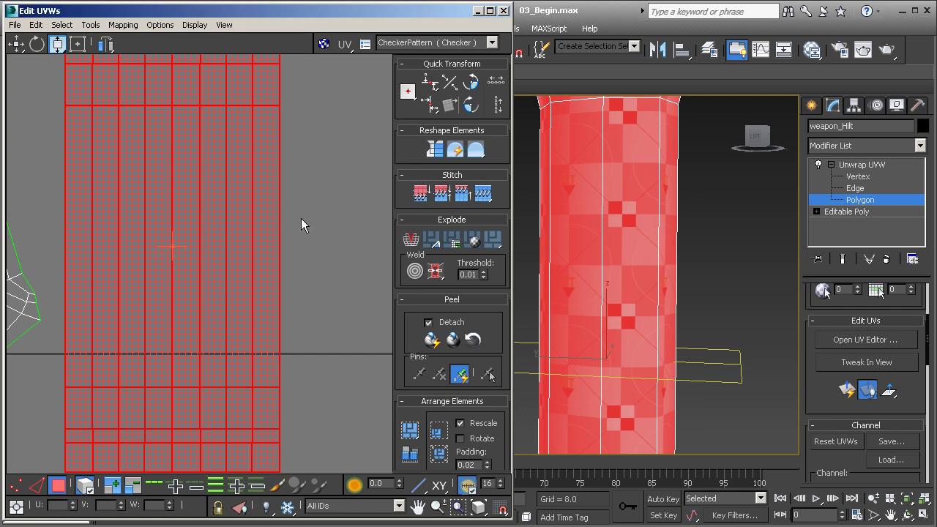
pyautogui.moveTo(241, 181)
pyautogui.mouseDown()
pyautogui.moveTo(239, 199)
pyautogui.moveTo(245, 190)
pyautogui.mouseUp()
# Clear the selection and examine the checker texture around the handle's upper end and collar
pyautogui.moveTo(624, 194); pyautogui.dragTo(600, 258, button='middle')
pyautogui.scroll(-3, 624, 259)
pyautogui.keyDown('alt'); pyautogui.moveTo(599, 257); pyautogui.dragTo(647, 270, button='middle'); pyautogui.keyUp('alt')
pyautogui.keyDown('alt'); pyautogui.moveTo(670, 233); pyautogui.dragTo(646, 202, button='middle'); pyautogui.keyUp('alt')
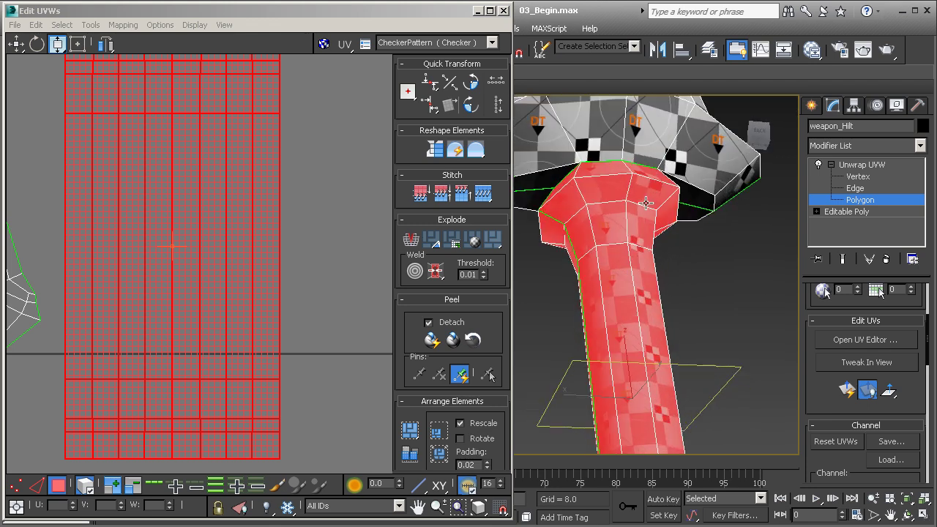
pyautogui.click(693, 292)
pyautogui.keyDown('alt'); pyautogui.moveTo(649, 280); pyautogui.dragTo(635, 282, button='middle'); pyautogui.keyUp('alt')
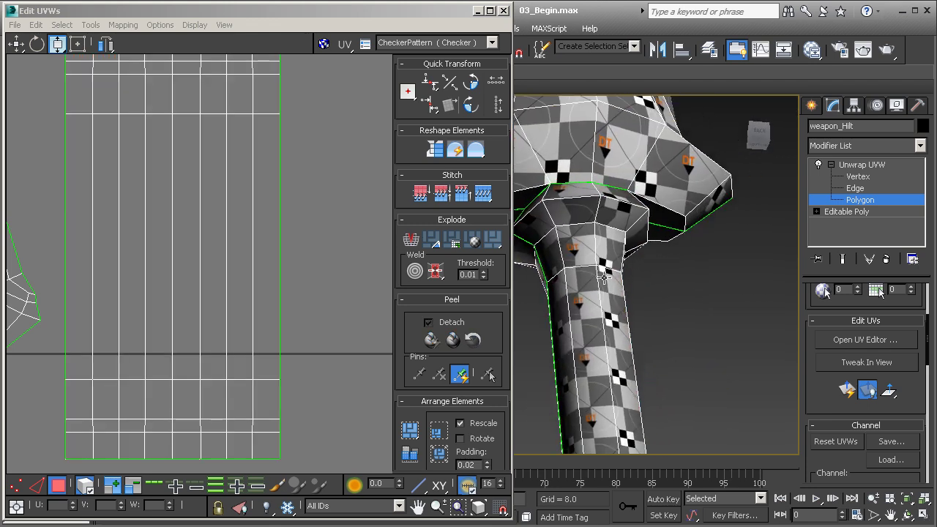
# Select individual polygons on the upper collar in the viewport to compare their texture distortion with their faces in the UV shell
pyautogui.scroll(3, 644, 282)
pyautogui.click(631, 261)
pyautogui.keyDown('ctrl'); pyautogui.click(621, 195); pyautogui.keyUp('ctrl')
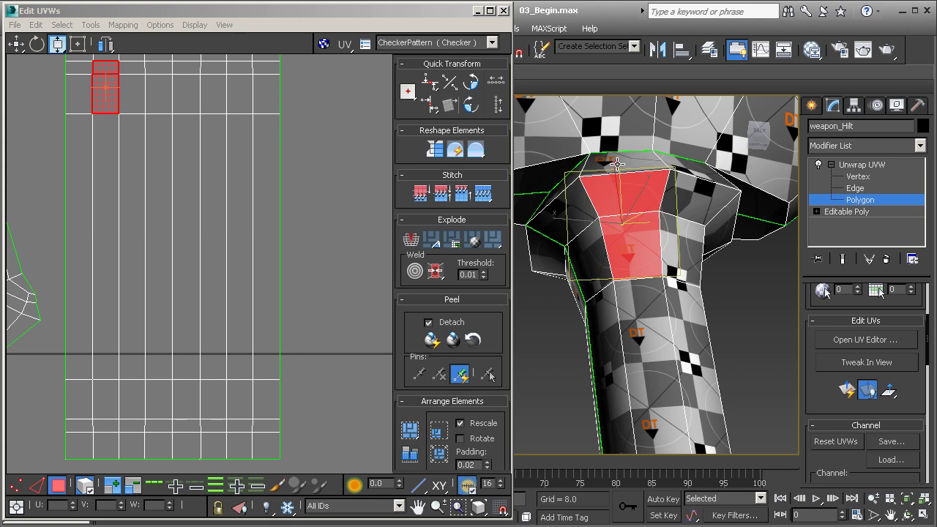
pyautogui.keyDown('ctrl'); pyautogui.click(618, 166); pyautogui.keyUp('ctrl')
pyautogui.keyDown('alt'); pyautogui.moveTo(687, 237); pyautogui.dragTo(644, 232, button='middle'); pyautogui.keyUp('alt')
pyautogui.keyDown('ctrl'); pyautogui.click(683, 161); pyautogui.keyUp('ctrl')
pyautogui.keyDown('ctrl'); pyautogui.click(688, 190); pyautogui.keyUp('ctrl')
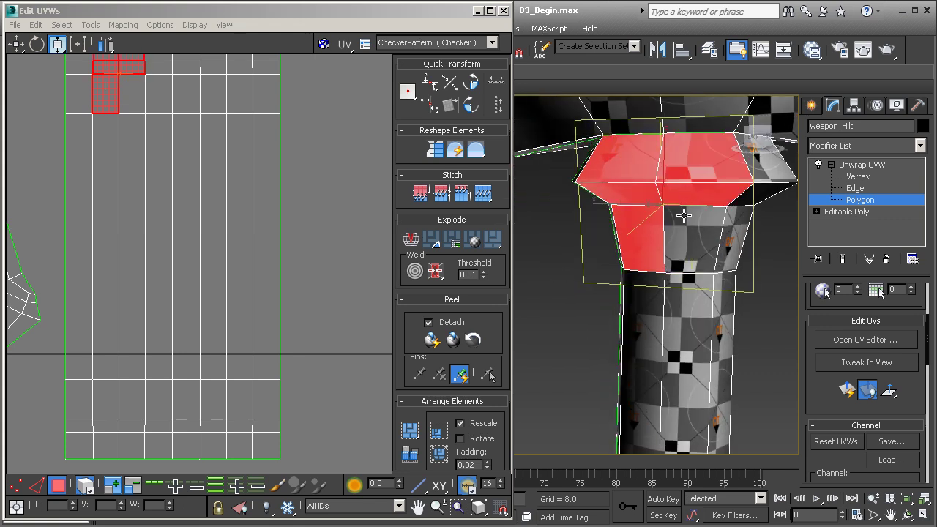
pyautogui.keyDown('alt'); pyautogui.moveTo(707, 221); pyautogui.dragTo(621, 206, button='middle'); pyautogui.keyUp('alt')
pyautogui.click(710, 193)
pyautogui.keyDown('ctrl'); pyautogui.click(632, 198); pyautogui.keyUp('ctrl')
pyautogui.keyDown('ctrl'); pyautogui.click(639, 161); pyautogui.keyUp('ctrl')
pyautogui.keyDown('ctrl'); pyautogui.click(691, 152); pyautogui.keyUp('ctrl')
# Turn off element selection and select the top two polygon rows of the handle's UV shell
pyautogui.scroll(-4, 266, 278)
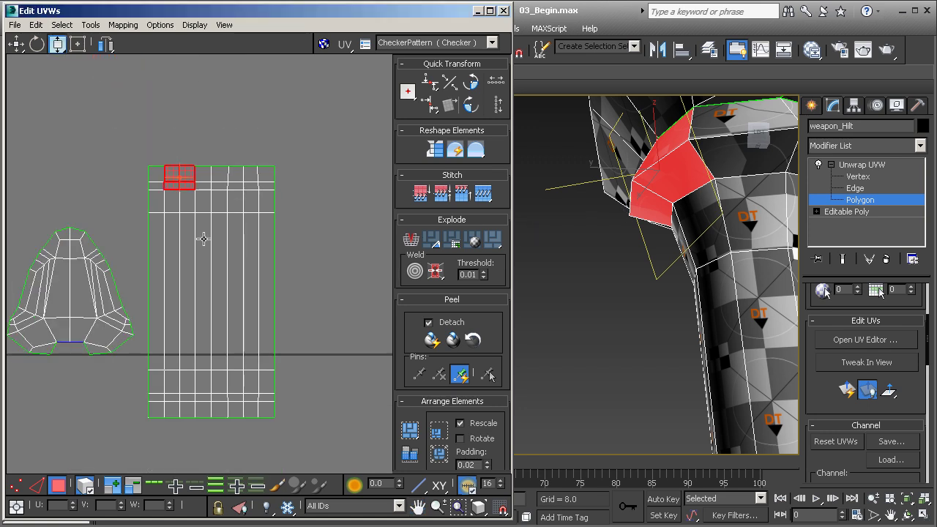
pyautogui.moveTo(287, 187); pyautogui.dragTo(288, 187)
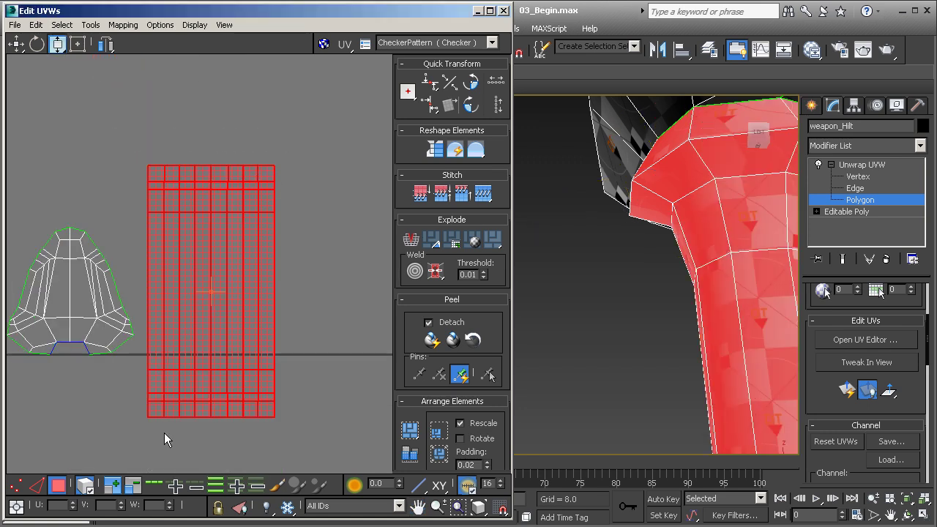
pyautogui.click(135, 434)
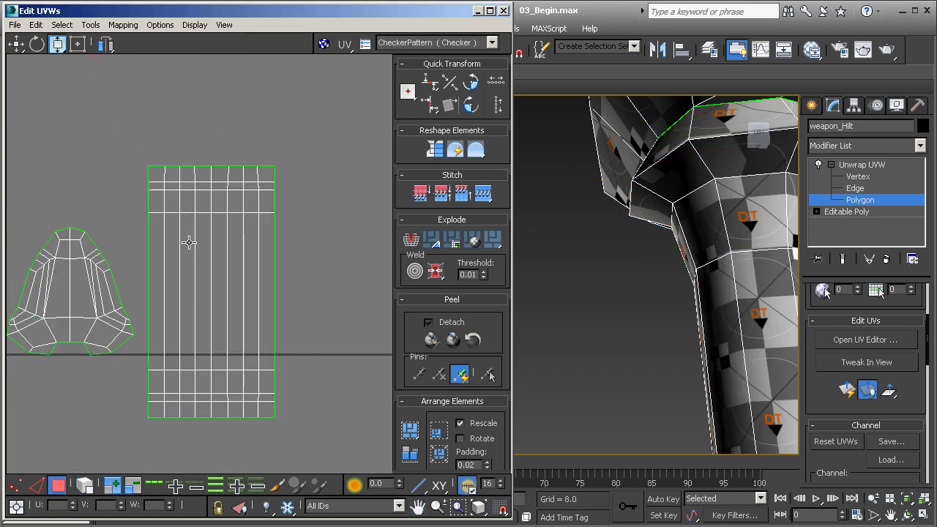
pyautogui.moveTo(137, 153); pyautogui.dragTo(303, 192)
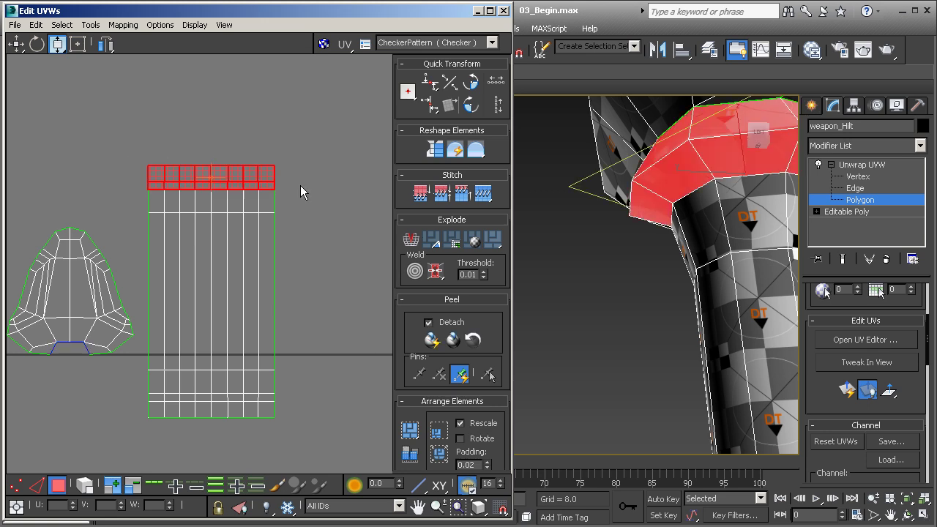
# Break the upper collar's two polygon rows off the handle's UV shell and move them slightly above it
pyautogui.keyDown('alt'); pyautogui.moveTo(719, 196); pyautogui.dragTo(585, 267, button='middle'); pyautogui.keyUp('alt')
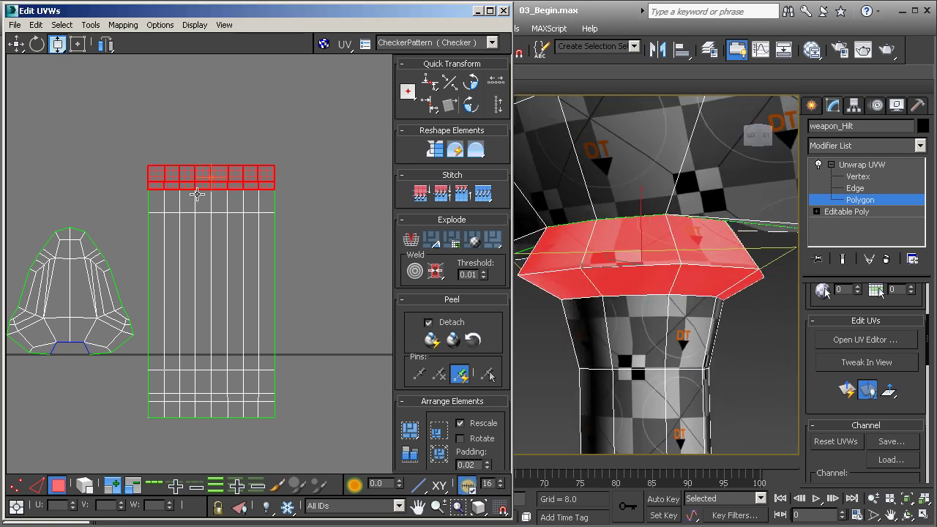
pyautogui.rightClick(210, 180)
pyautogui.click(187, 225)
pyautogui.click(17, 46)
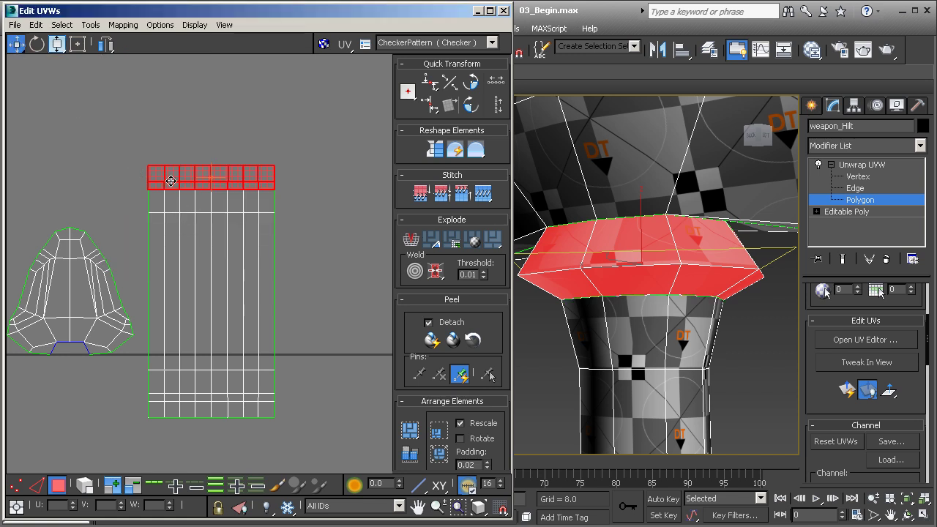
pyautogui.moveTo(171, 181); pyautogui.dragTo(174, 150)
# Select the bottom two polygon rows of the handle's UV shell, covering only the lower collar above the pointed tip
pyautogui.moveTo(191, 289); pyautogui.dragTo(197, 165, button='middle')
pyautogui.scroll(3, 166, 288)
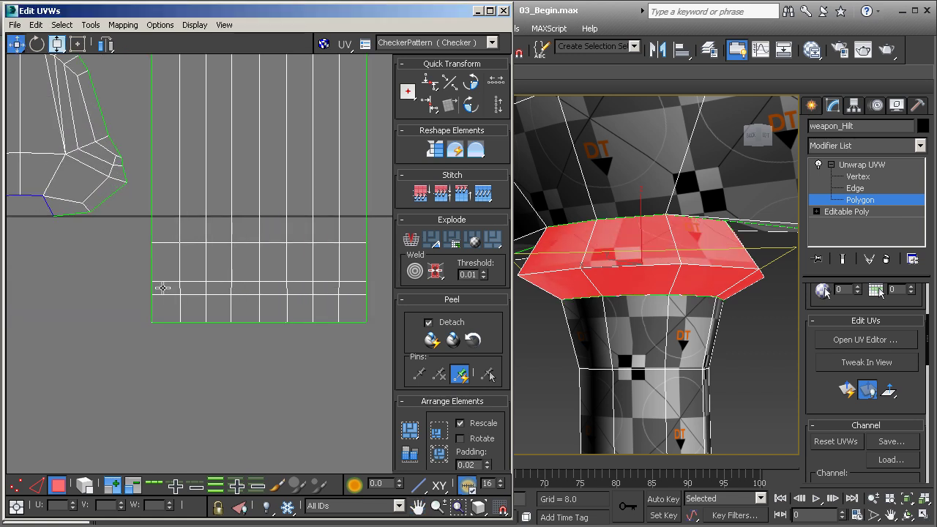
pyautogui.moveTo(122, 271); pyautogui.dragTo(377, 362)
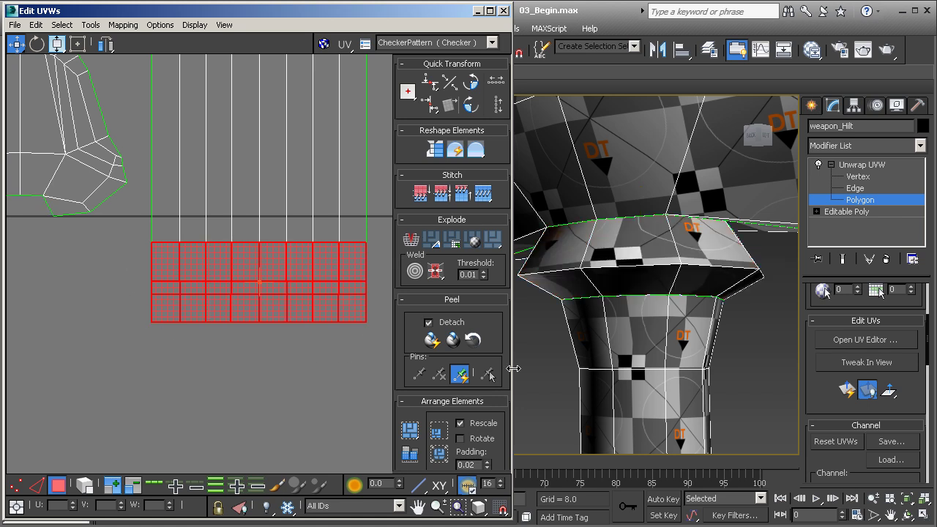
pyautogui.moveTo(578, 380); pyautogui.dragTo(561, 180, button='middle')
pyautogui.scroll(-2, 560, 179)
pyautogui.scroll(-2, 560, 185)
pyautogui.moveTo(578, 351); pyautogui.dragTo(596, 190, button='middle')
pyautogui.click(254, 273)
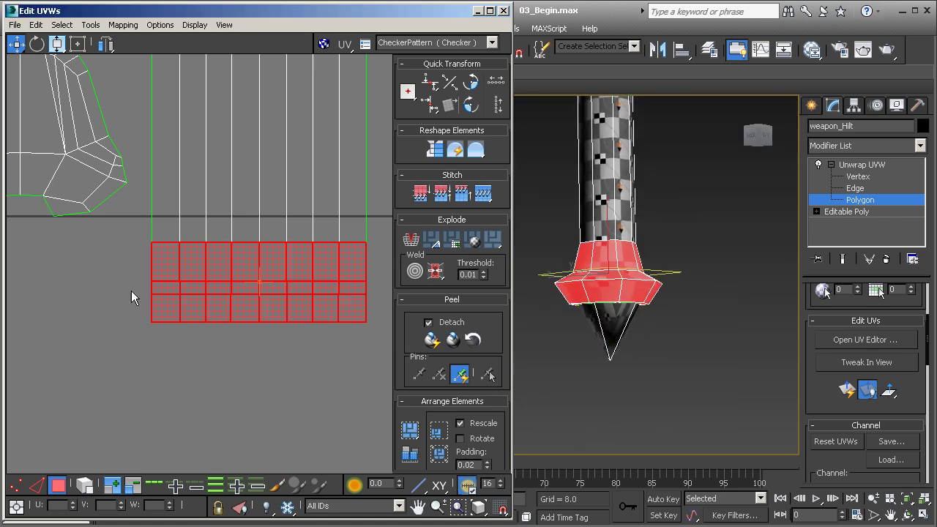
pyautogui.moveTo(128, 289); pyautogui.dragTo(416, 344)
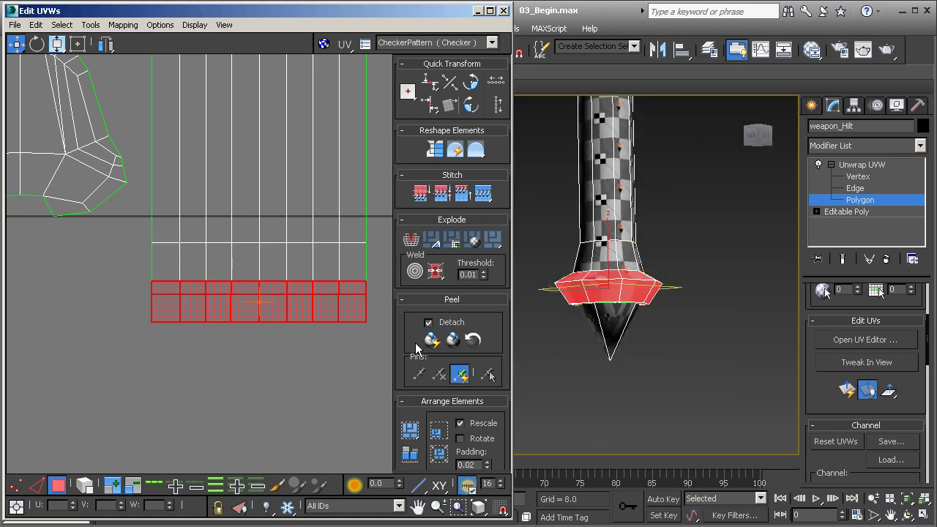
# Break the lower collar's two polygon rows off the handle's UV shell and move them slightly below it
pyautogui.rightClick(216, 298)
pyautogui.click(207, 337)
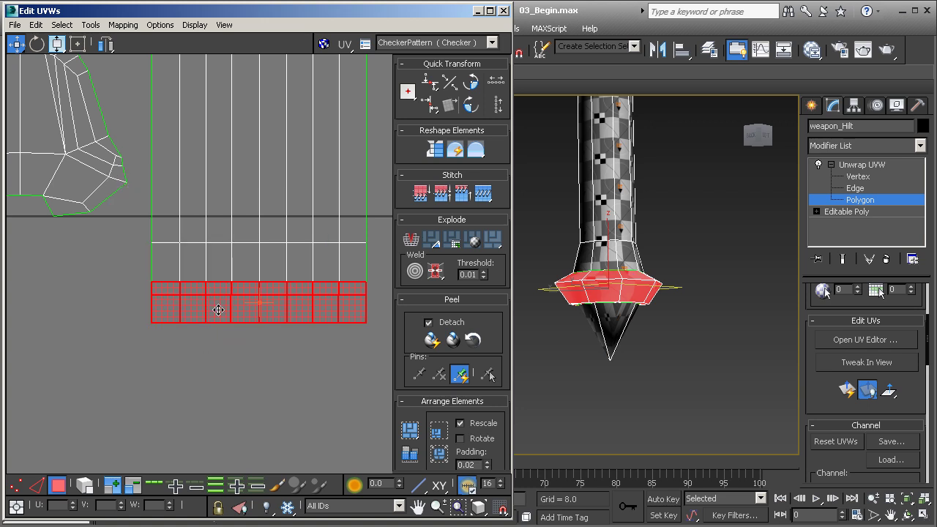
pyautogui.moveTo(218, 309); pyautogui.dragTo(215, 344)
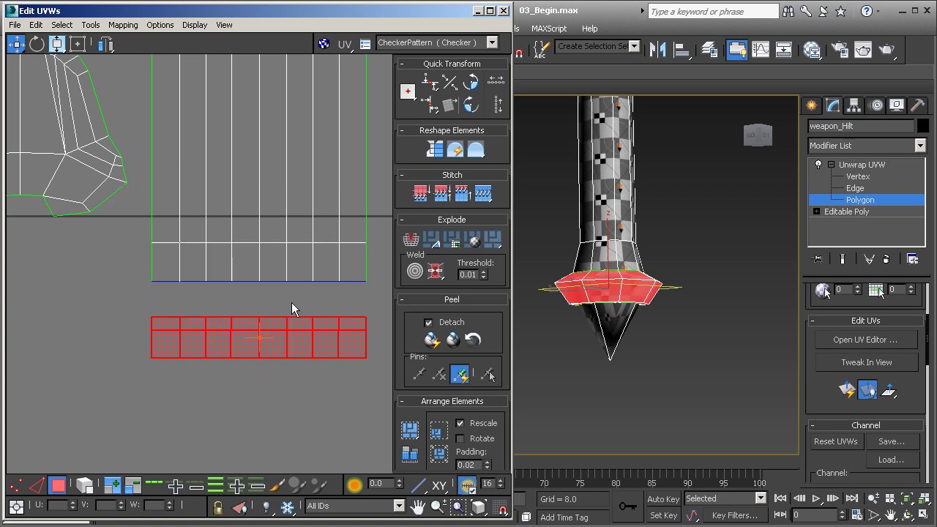
# Select polygons of the lower collar's inner ring beside the pointed tip and examine how they lie in the UV layout
pyautogui.moveTo(291, 309); pyautogui.dragTo(278, 236, button='middle')
pyautogui.middleClick(622, 288)
pyautogui.scroll(5, 623, 289)
pyautogui.keyDown('alt'); pyautogui.moveTo(623, 288); pyautogui.dragTo(629, 239, button='middle'); pyautogui.keyUp('alt')
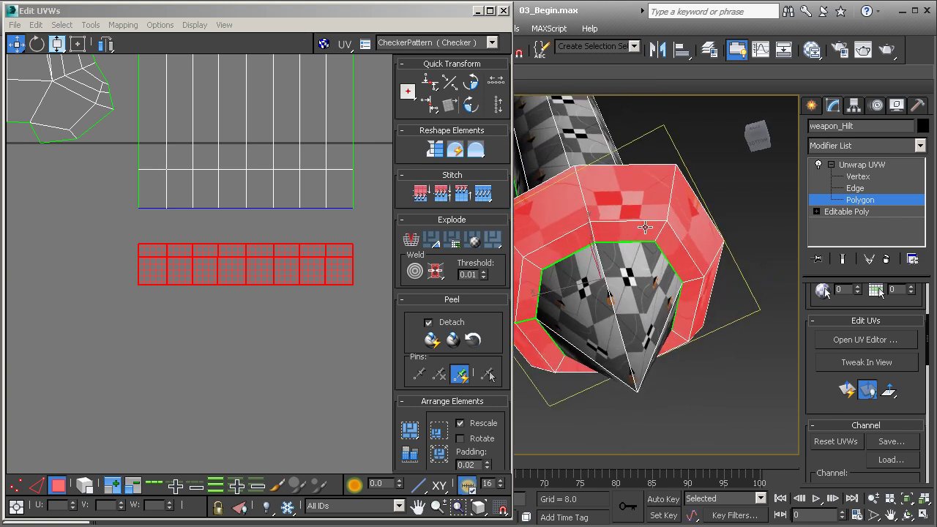
pyautogui.click(622, 232)
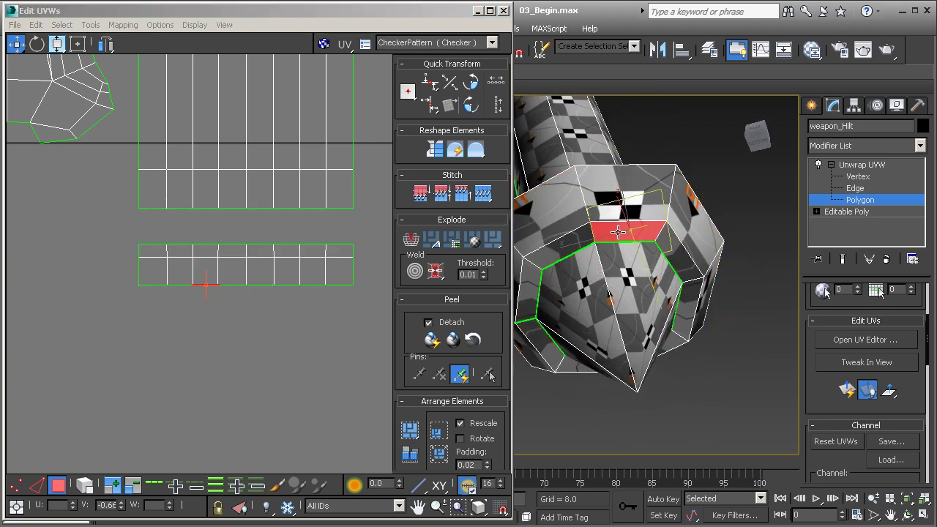
pyautogui.click(563, 243)
pyautogui.keyDown('ctrl'); pyautogui.click(528, 290); pyautogui.keyUp('ctrl')
pyautogui.scroll(3, 251, 293)
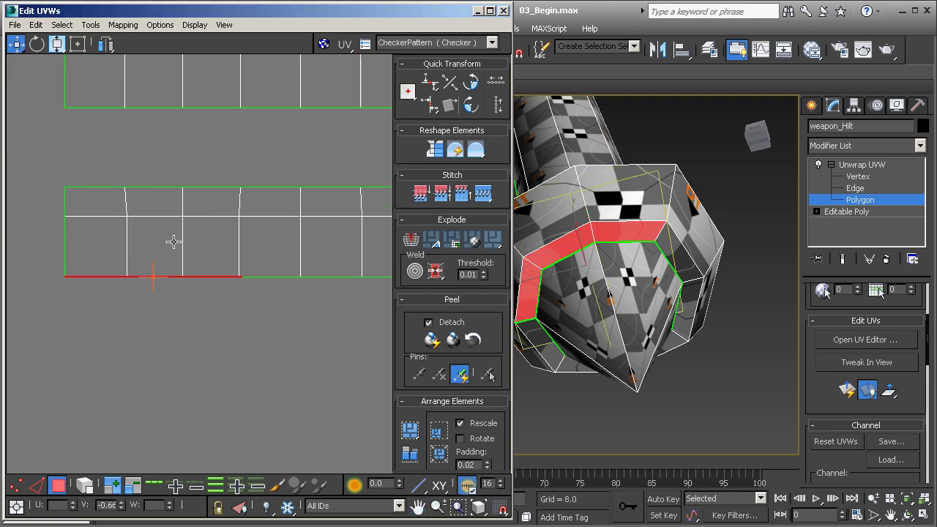
# Select the whole lower collar strip and relax it by polygon angles with 100 iterations, amount 0.1 and stretch 0.0
pyautogui.scroll(-2, 157, 256)
pyautogui.moveTo(54, 199); pyautogui.dragTo(357, 266)
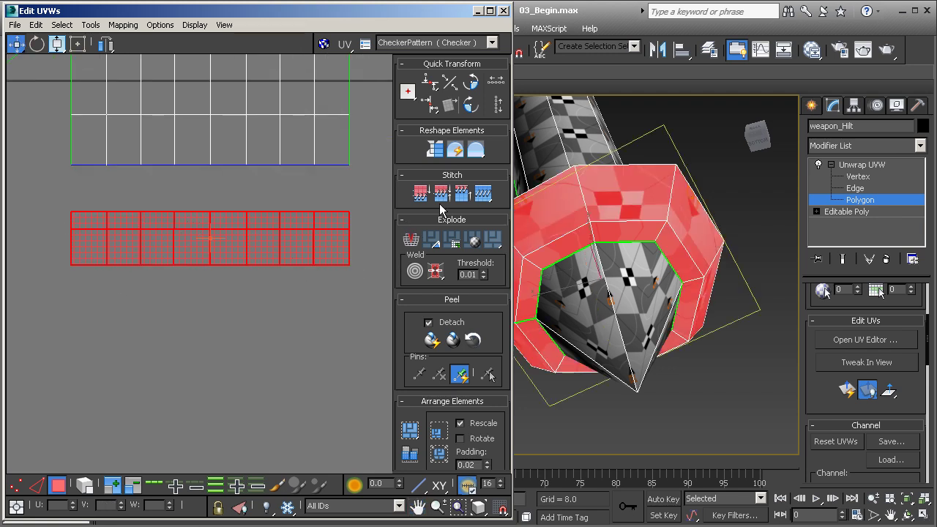
pyautogui.click(475, 152)
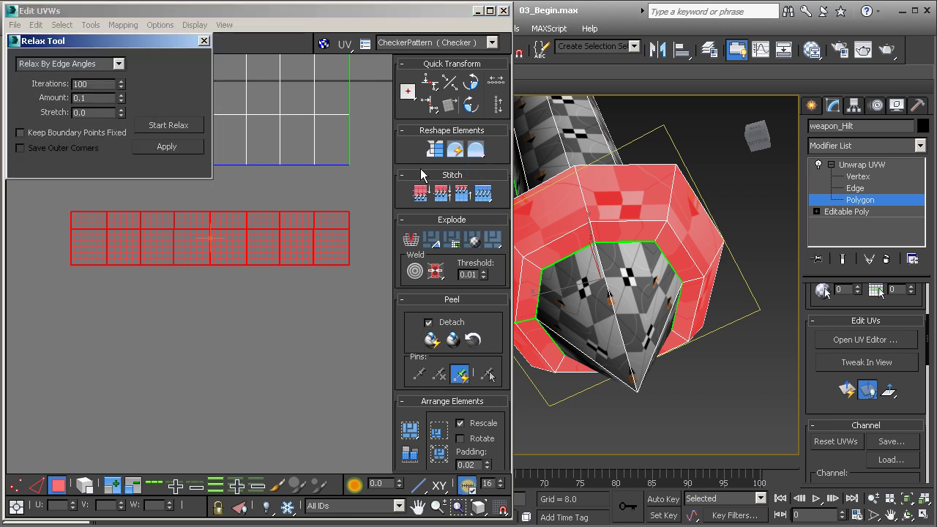
pyautogui.click(118, 64)
pyautogui.click(102, 74)
pyautogui.click(154, 125)
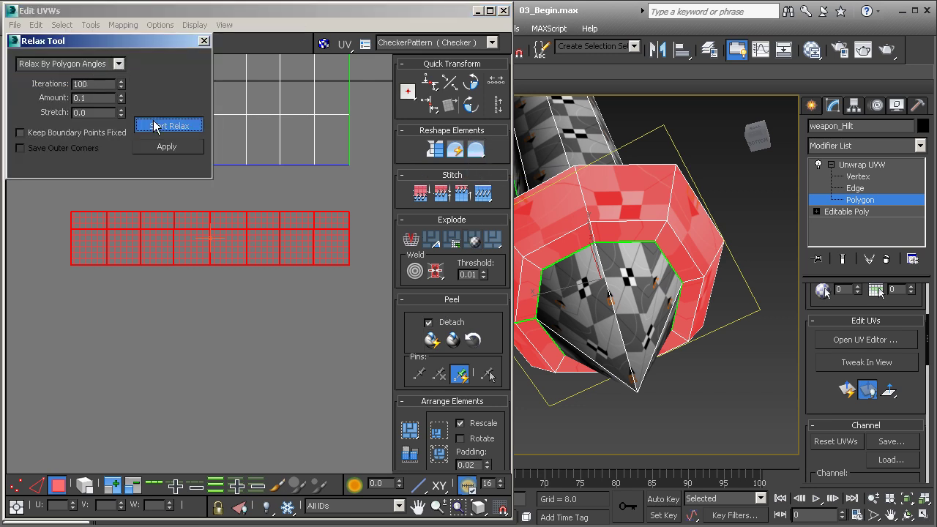
pyautogui.click(154, 126)
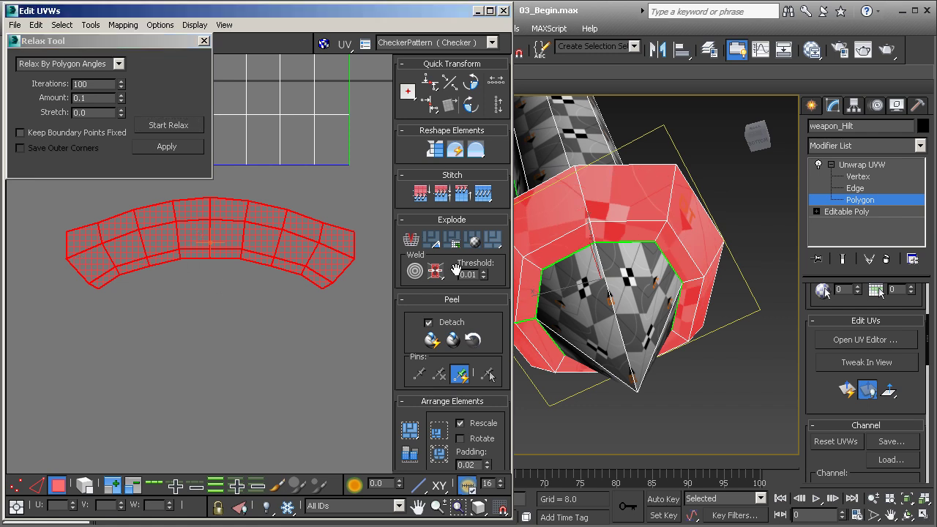
pyautogui.keyDown('alt'); pyautogui.moveTo(643, 234); pyautogui.dragTo(668, 223, button='middle'); pyautogui.keyUp('alt')
pyautogui.keyDown('alt'); pyautogui.moveTo(594, 225); pyautogui.dragTo(674, 240, button='middle'); pyautogui.keyUp('alt')
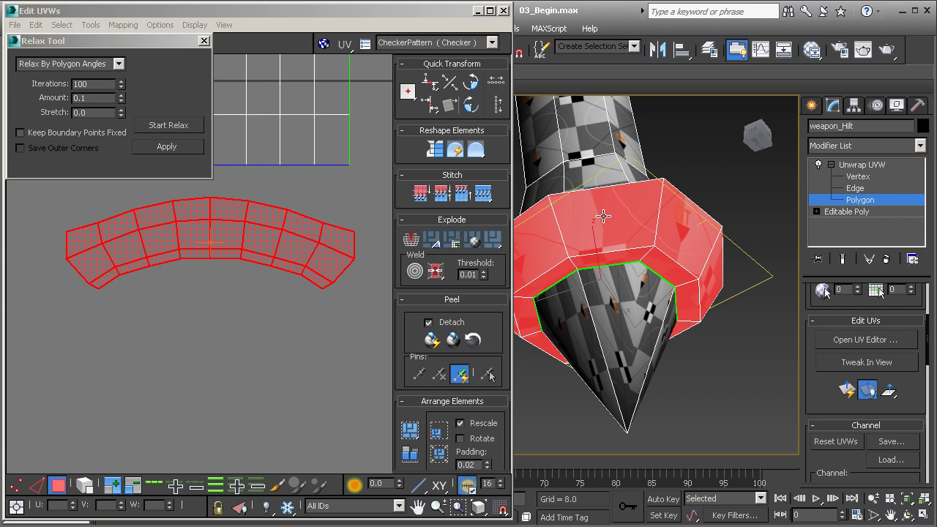
# Examine the checker pattern on the lower collar from above, below and around the pointed tip, and compare it with the whole sword
pyautogui.keyDown('alt'); pyautogui.moveTo(643, 228); pyautogui.dragTo(726, 330, button='middle'); pyautogui.keyUp('alt')
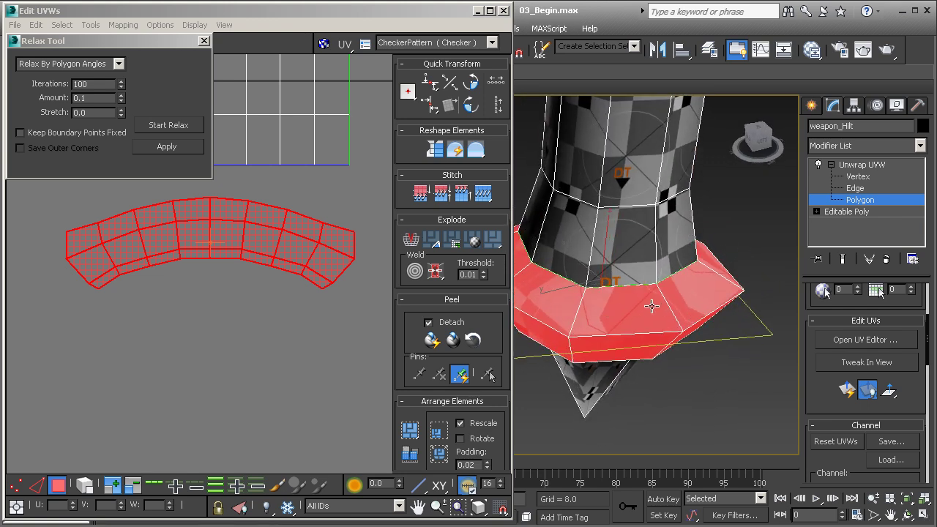
pyautogui.keyDown('alt'); pyautogui.moveTo(669, 303); pyautogui.dragTo(688, 363, button='middle'); pyautogui.keyUp('alt')
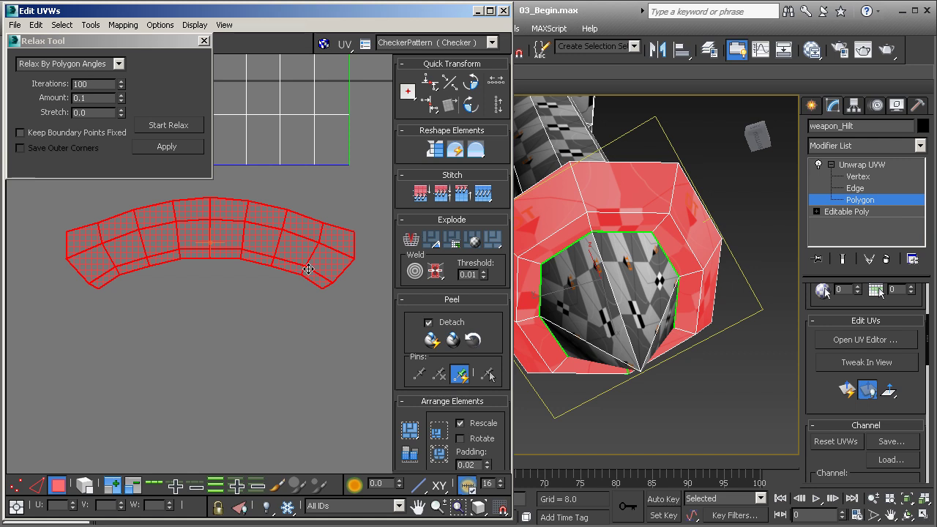
pyautogui.keyDown('alt'); pyautogui.moveTo(573, 209); pyautogui.dragTo(643, 310, button='middle'); pyautogui.keyUp('alt')
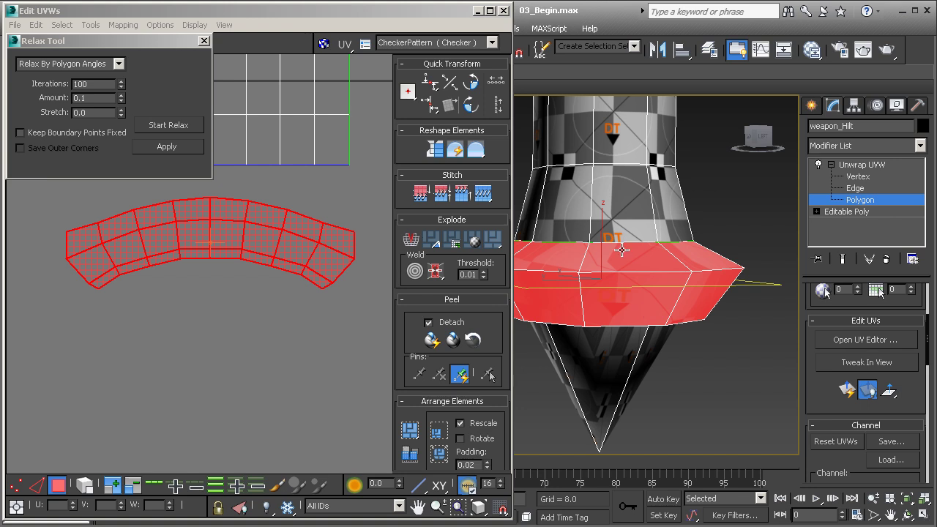
pyautogui.keyDown('alt'); pyautogui.moveTo(621, 250); pyautogui.dragTo(618, 252, button='middle'); pyautogui.keyUp('alt')
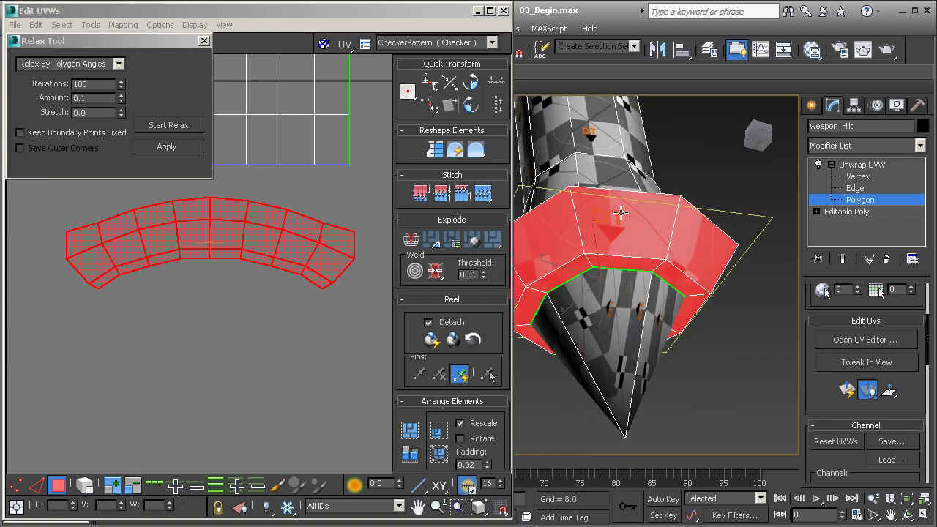
pyautogui.keyDown('alt'); pyautogui.moveTo(611, 241); pyautogui.dragTo(632, 232, button='middle'); pyautogui.keyUp('alt')
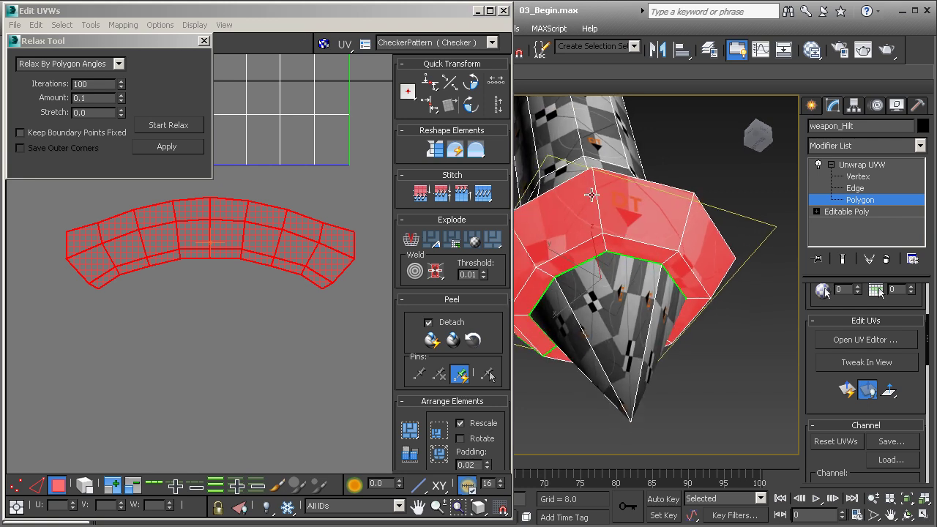
pyautogui.scroll(-6, 647, 247)
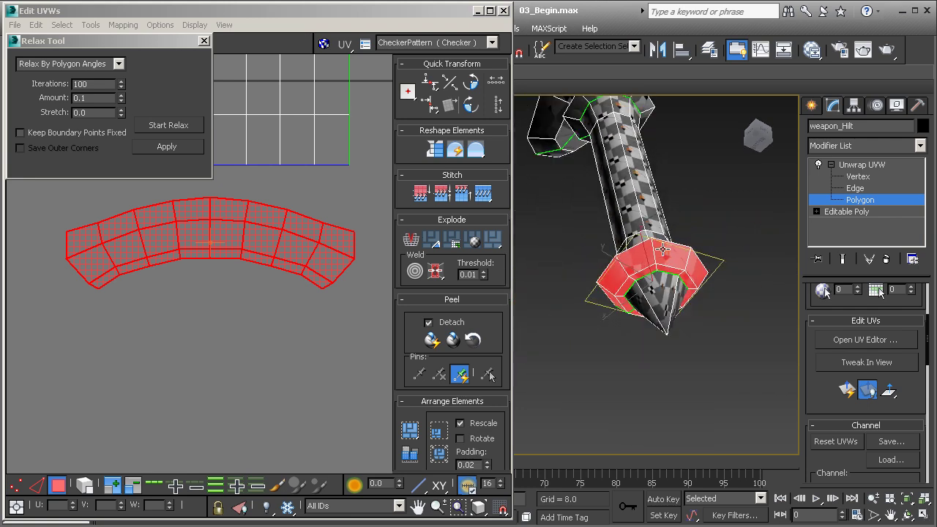
pyautogui.moveTo(625, 186); pyautogui.dragTo(603, 217, button='middle')
pyautogui.keyDown('alt'); pyautogui.moveTo(603, 218); pyautogui.dragTo(709, 263, button='middle'); pyautogui.keyUp('alt')
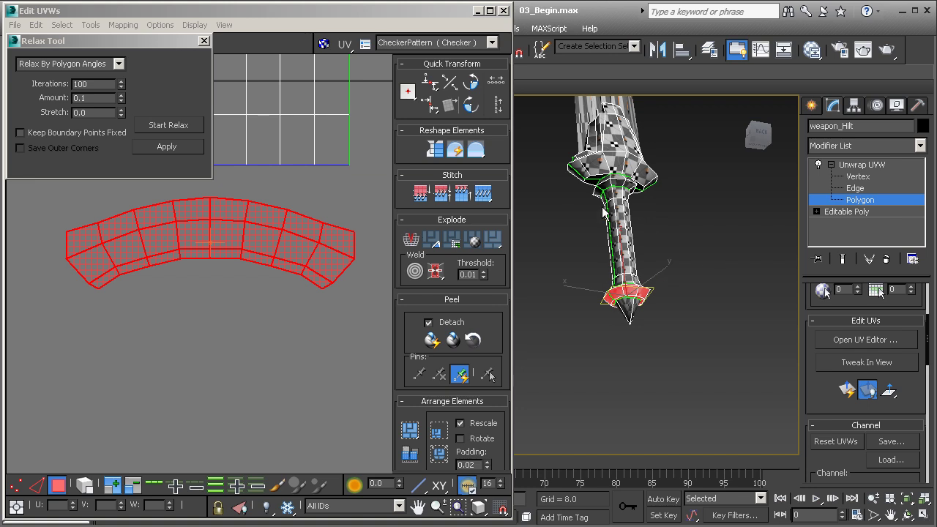
pyautogui.scroll(-5, 604, 212)
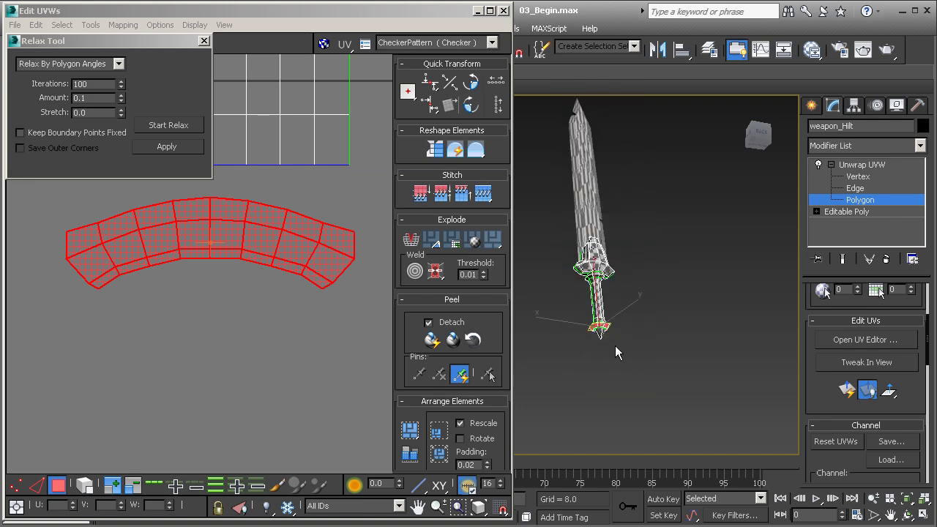
pyautogui.scroll(6, 599, 328)
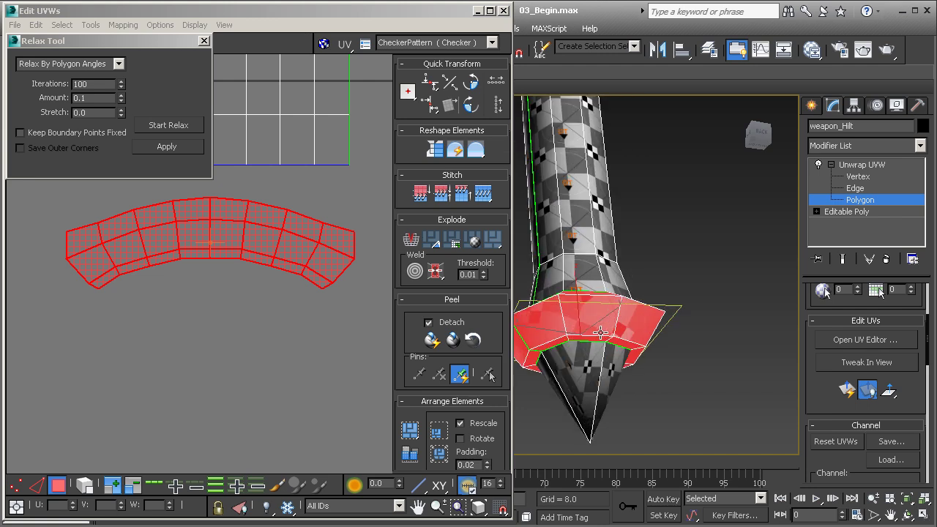
pyautogui.scroll(3, 600, 332)
pyautogui.keyDown('alt'); pyautogui.moveTo(586, 333); pyautogui.dragTo(689, 303, button='middle'); pyautogui.keyUp('alt')
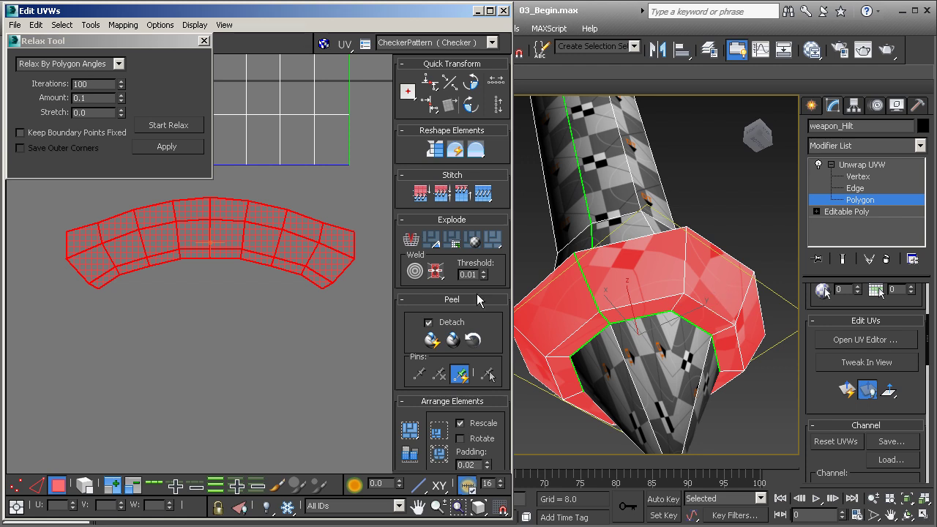
pyautogui.keyDown('alt'); pyautogui.moveTo(723, 355); pyautogui.dragTo(714, 363, button='middle'); pyautogui.keyUp('alt')
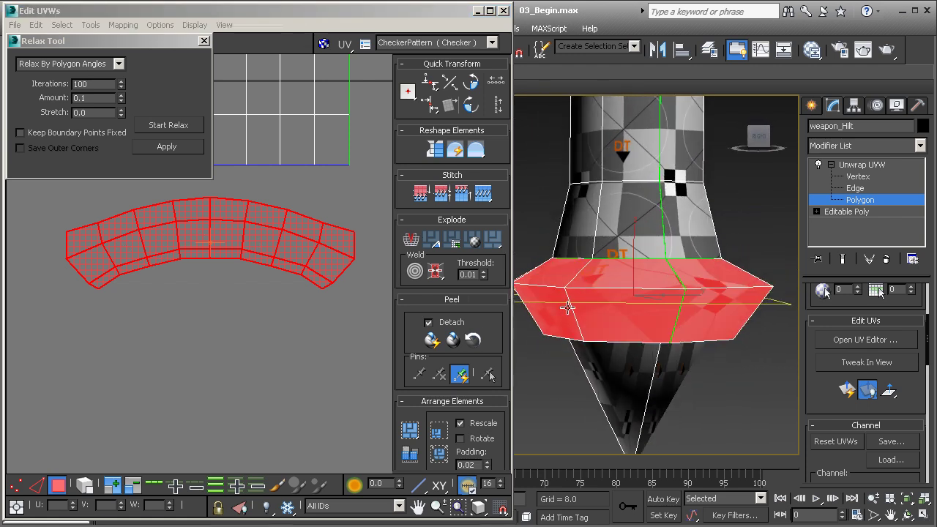
pyautogui.keyDown('alt'); pyautogui.moveTo(725, 312); pyautogui.dragTo(693, 247, button='middle'); pyautogui.keyUp('alt')
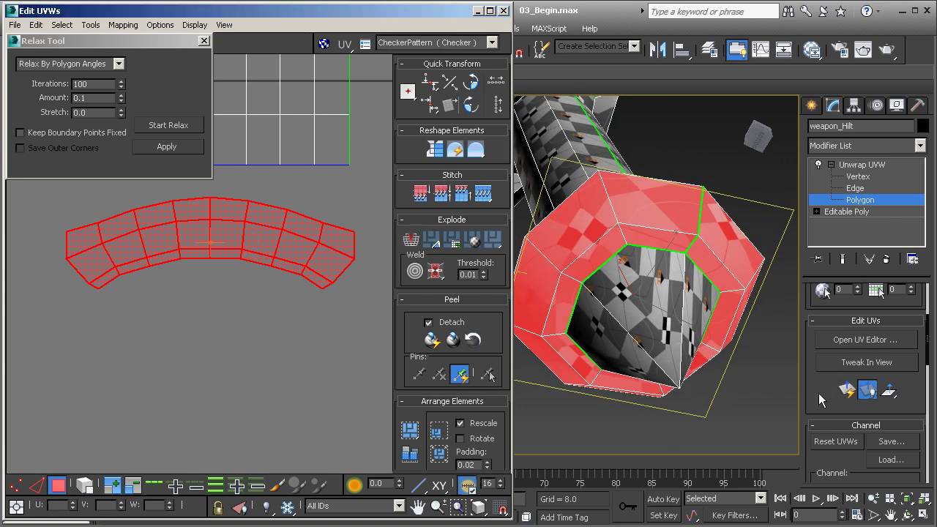
# Apply a planar projection to the whole lower collar and bring its flattened ring shell into view in the UV layout
pyautogui.scroll(-5, 806, 393)
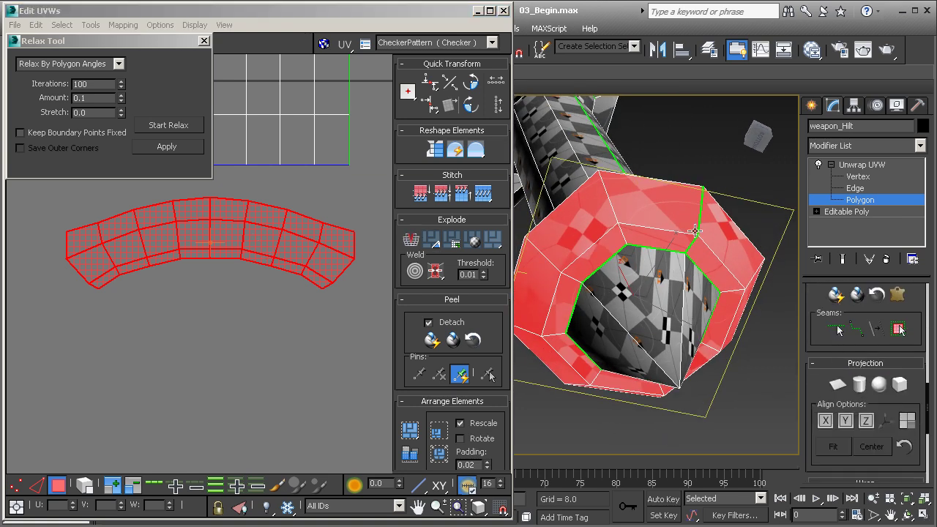
pyautogui.click(836, 386)
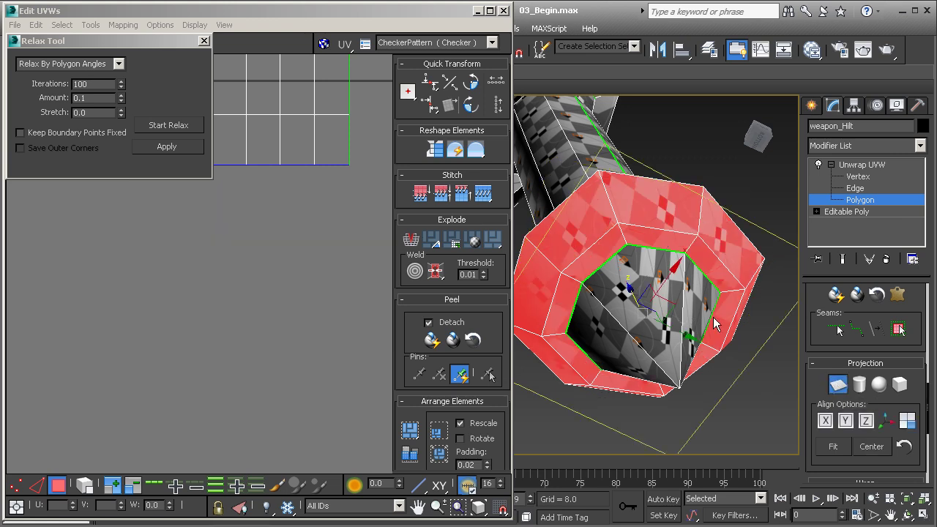
pyautogui.keyDown('alt'); pyautogui.moveTo(713, 316); pyautogui.dragTo(746, 259, button='middle'); pyautogui.keyUp('alt')
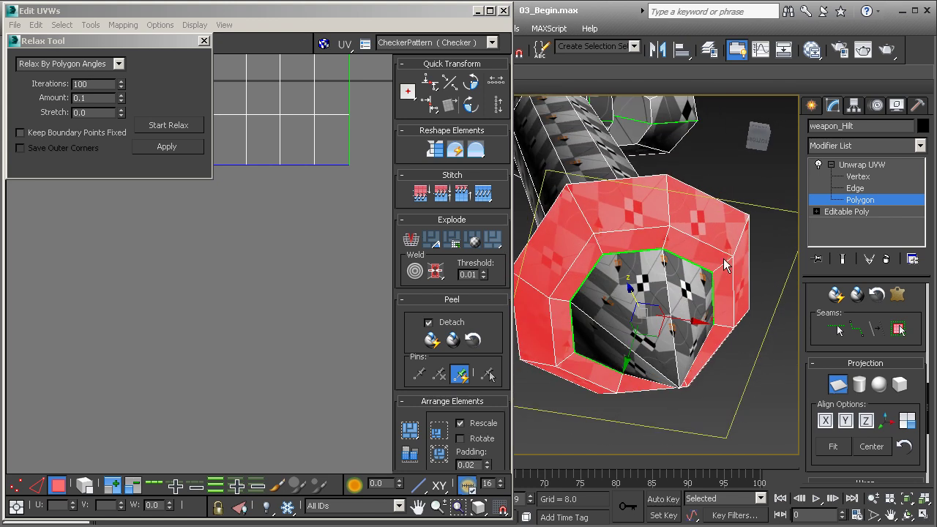
pyautogui.moveTo(235, 223); pyautogui.dragTo(391, 389, button='middle')
pyautogui.scroll(-3, 371, 332)
pyautogui.scroll(-2, 272, 350)
pyautogui.moveTo(198, 340); pyautogui.dragTo(319, 297, button='middle')
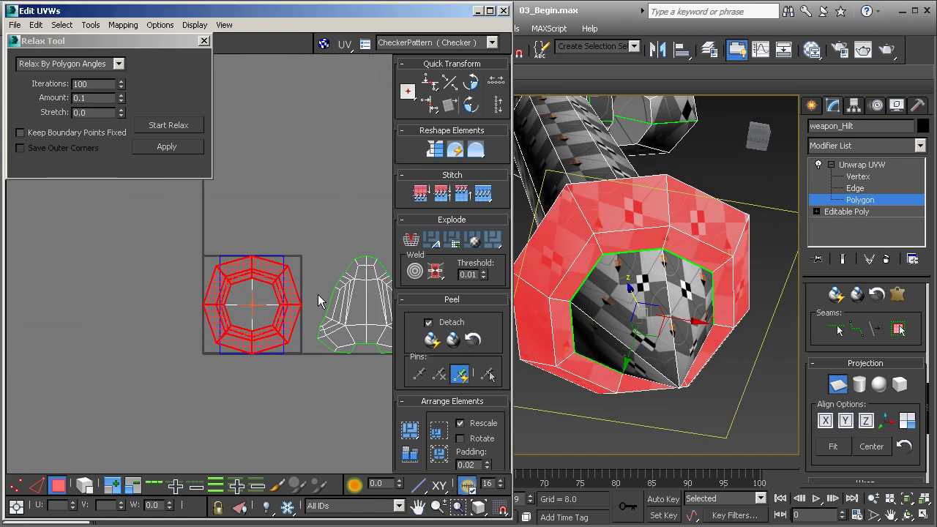
pyautogui.scroll(1, 319, 297)
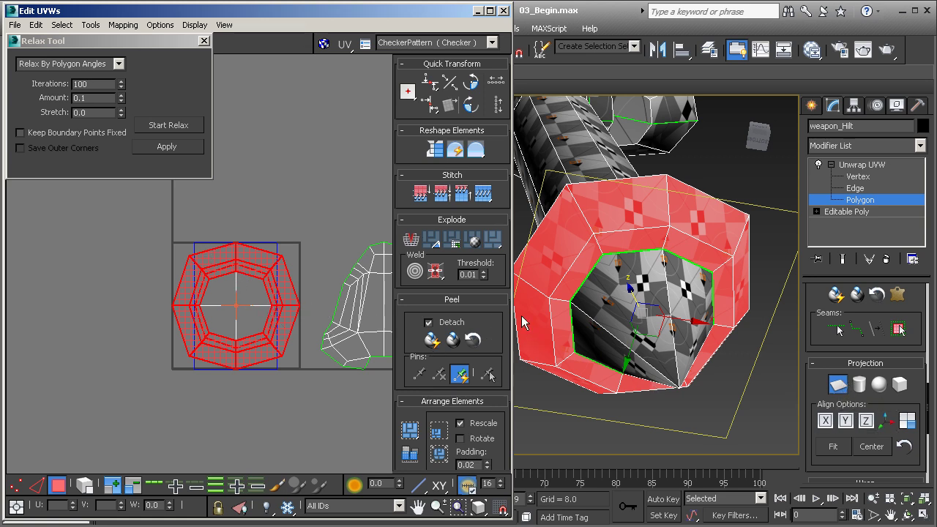
pyautogui.moveTo(330, 297); pyautogui.dragTo(164, 288, button='middle')
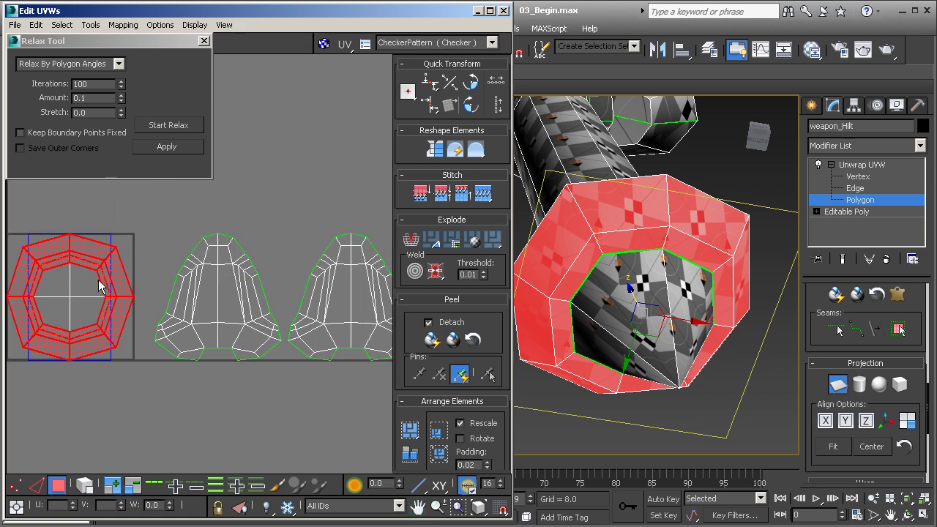
pyautogui.moveTo(113, 258); pyautogui.dragTo(199, 298, button='middle')
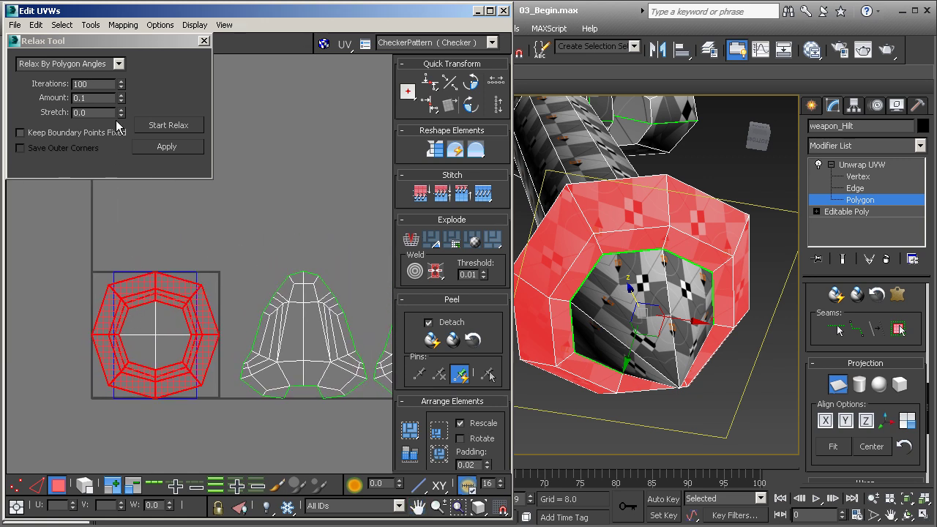
# Close the Relax tool, finish the projection and move the collar's ring shell straight up, clear of the overlapping square shell
pyautogui.click(203, 40)
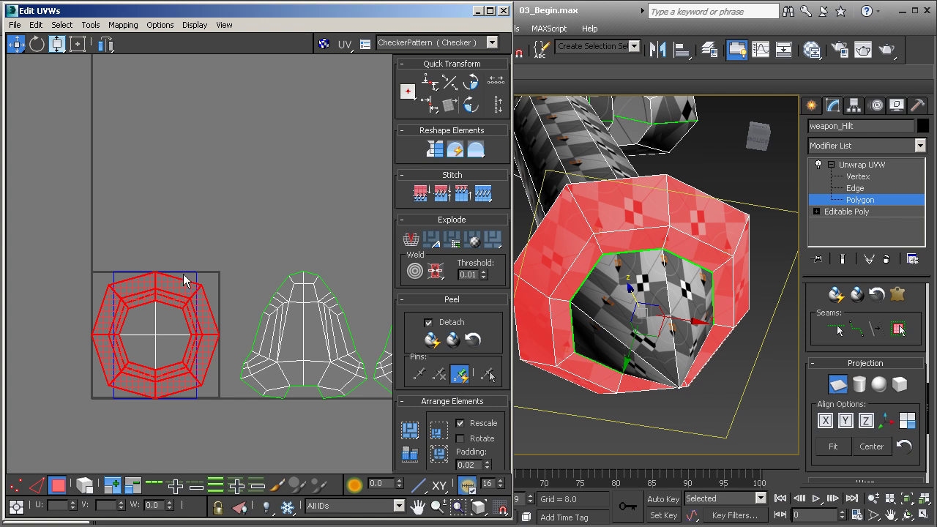
pyautogui.click(840, 385)
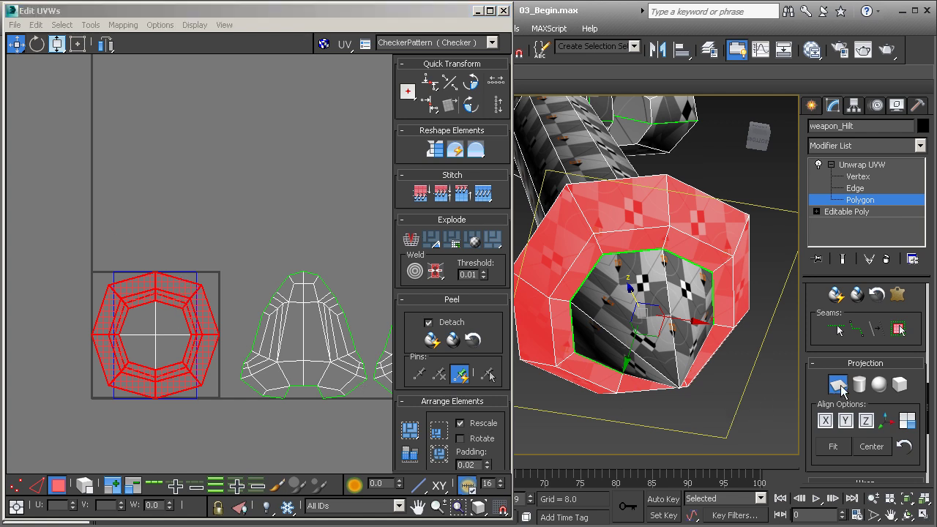
pyautogui.moveTo(158, 292); pyautogui.dragTo(160, 116)
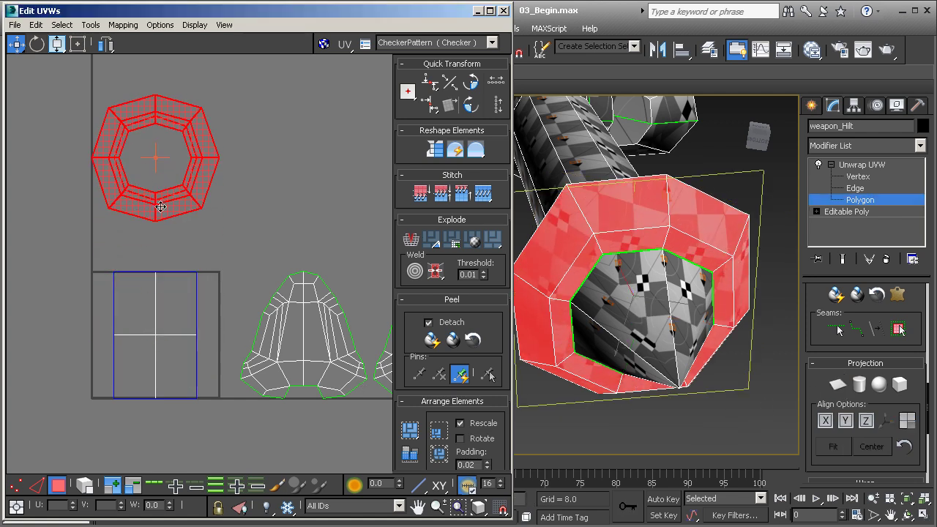
pyautogui.moveTo(160, 207); pyautogui.dragTo(229, 260, button='middle')
# Select three polygons of the lower collar's narrow inner ring beside the tip and examine where they lie in the UV layout
pyautogui.click(274, 281)
pyautogui.click(586, 261)
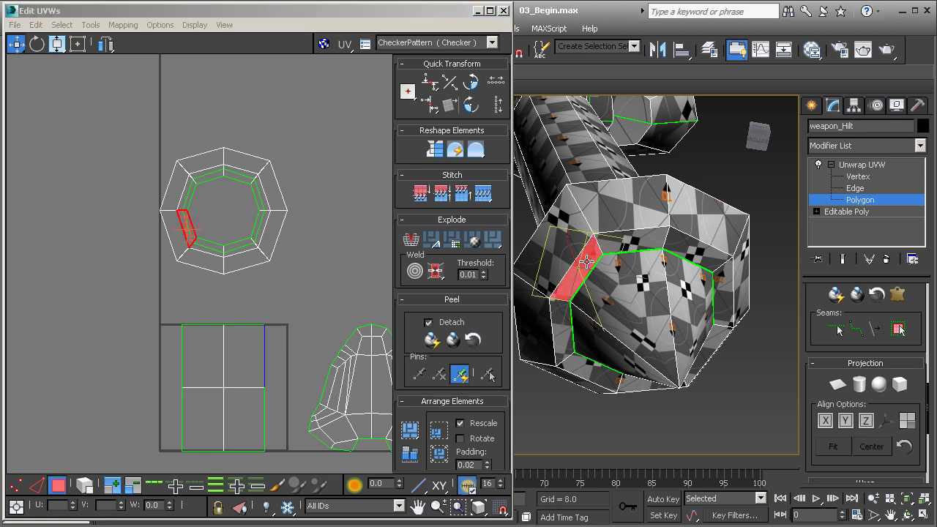
pyautogui.keyDown('ctrl'); pyautogui.click(622, 245); pyautogui.keyUp('ctrl')
pyautogui.keyDown('ctrl'); pyautogui.click(677, 248); pyautogui.keyUp('ctrl')
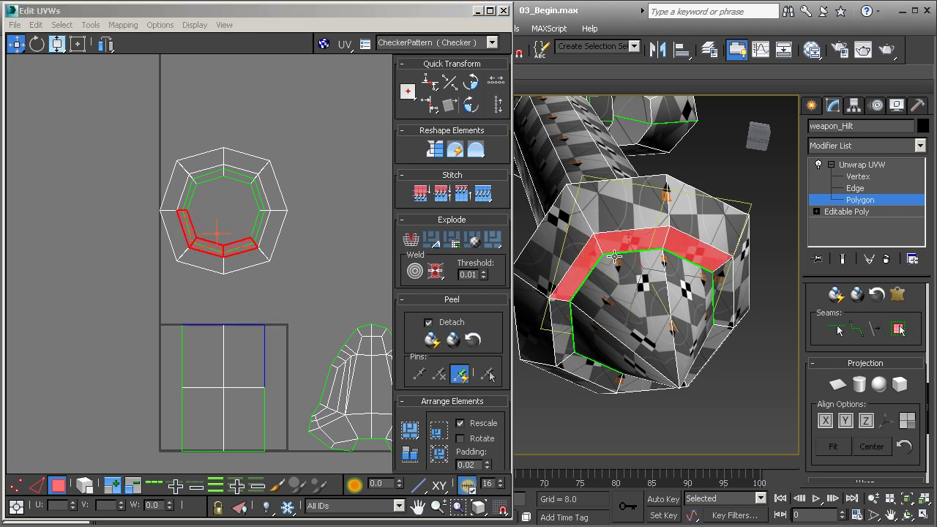
pyautogui.scroll(4, 229, 226)
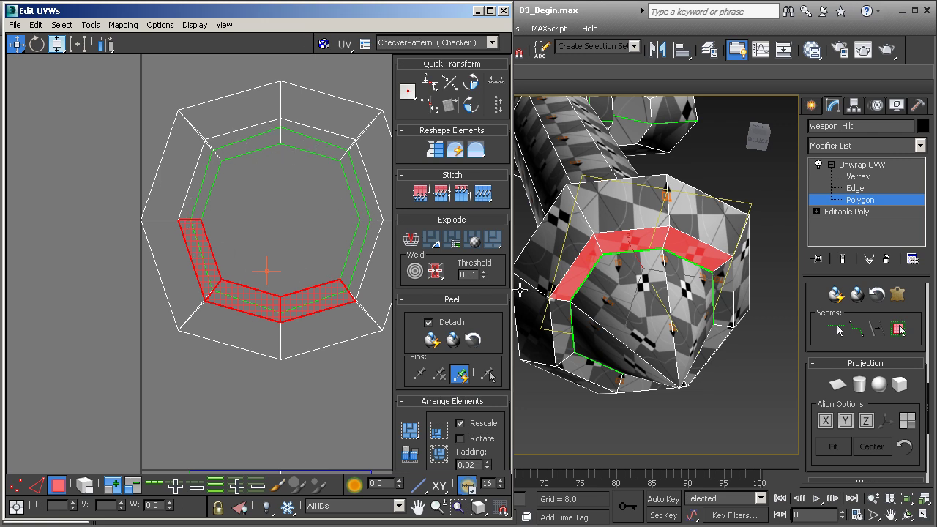
pyautogui.keyDown('alt'); pyautogui.moveTo(600, 248); pyautogui.dragTo(652, 330, button='middle'); pyautogui.keyUp('alt')
pyautogui.keyDown('alt'); pyautogui.moveTo(555, 220); pyautogui.dragTo(675, 235, button='middle'); pyautogui.keyUp('alt')
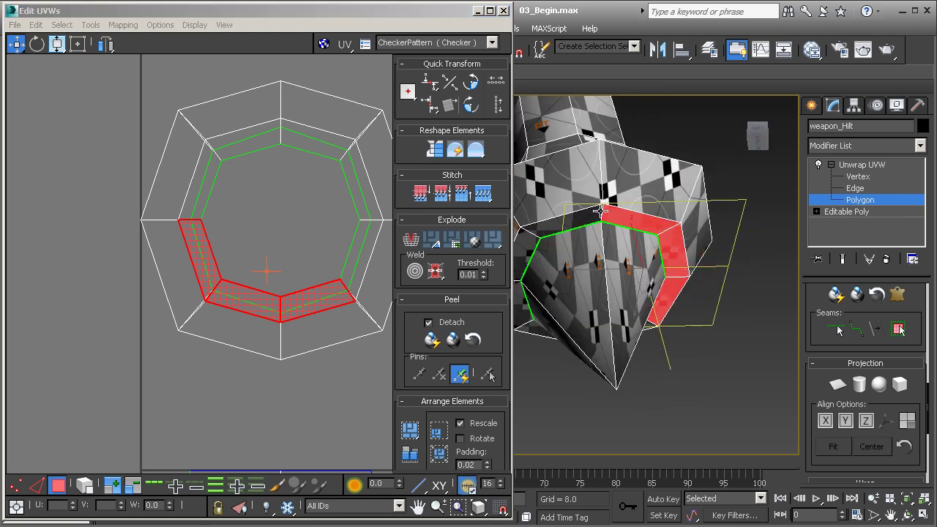
pyautogui.keyDown('alt'); pyautogui.moveTo(631, 217); pyautogui.dragTo(593, 228, button='middle'); pyautogui.keyUp('alt')
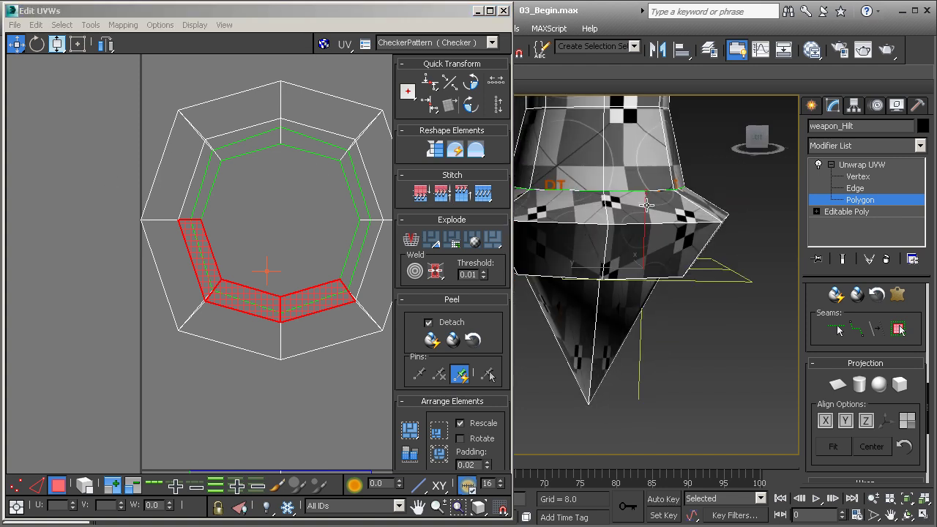
# Select all the polygons around the lower collar's upper sloping face, just below the handle
pyautogui.moveTo(183, 248); pyautogui.dragTo(124, 244, button='middle')
pyautogui.click(586, 210)
pyautogui.keyDown('ctrl'); pyautogui.click(665, 208); pyautogui.keyUp('ctrl')
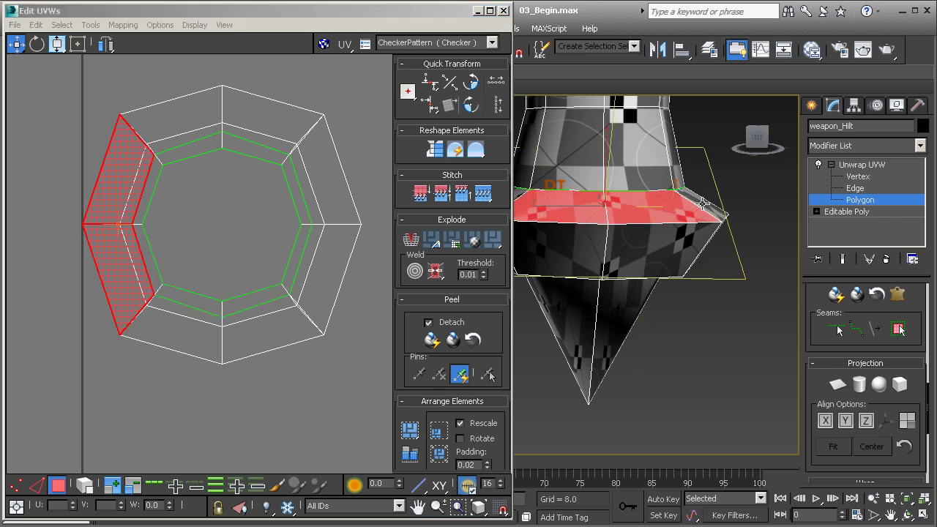
pyautogui.keyDown('ctrl'); pyautogui.click(701, 204); pyautogui.keyUp('ctrl')
pyautogui.keyDown('alt'); pyautogui.moveTo(701, 203); pyautogui.dragTo(674, 268, button='middle'); pyautogui.keyUp('alt')
pyautogui.keyDown('ctrl'); pyautogui.click(721, 239); pyautogui.keyUp('ctrl')
pyautogui.keyDown('ctrl'); pyautogui.click(701, 257); pyautogui.keyUp('ctrl')
pyautogui.keyDown('alt'); pyautogui.moveTo(761, 247); pyautogui.dragTo(693, 292, button='middle'); pyautogui.keyUp('alt')
pyautogui.keyDown('ctrl'); pyautogui.click(694, 295); pyautogui.keyUp('ctrl')
# Apply a planar projection to the collar's upper face and move its ring shell above the remaining collar ring
pyautogui.click(837, 384)
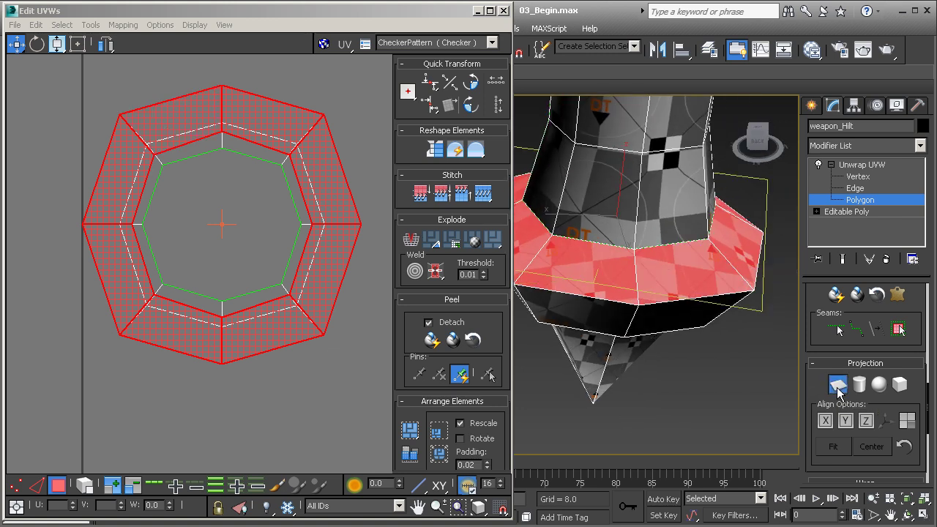
pyautogui.scroll(-5, 223, 325)
pyautogui.moveTo(227, 325); pyautogui.dragTo(226, 265, button='middle')
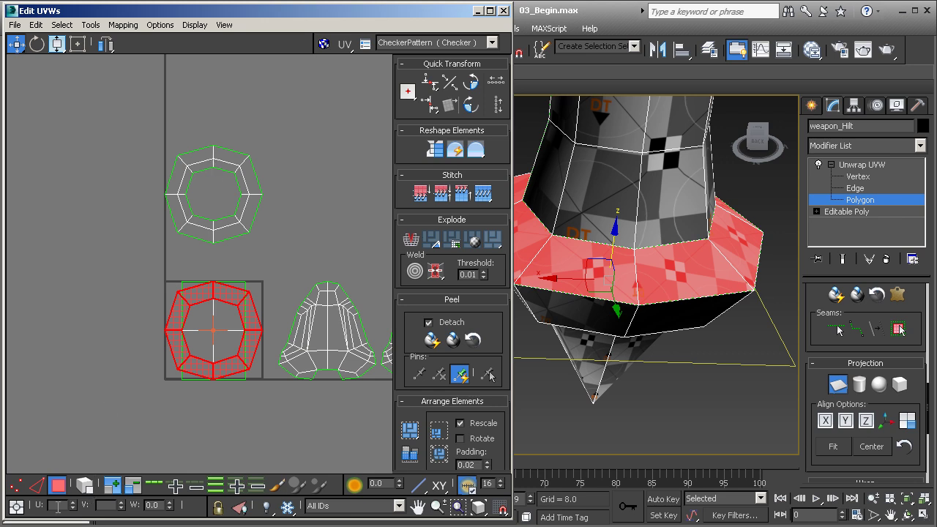
pyautogui.click(37, 487)
pyautogui.click(60, 485)
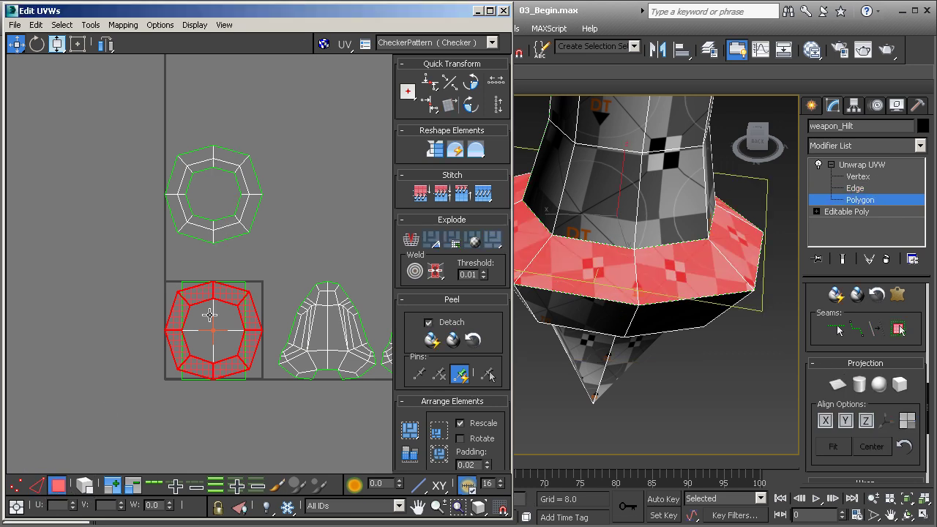
pyautogui.moveTo(231, 301); pyautogui.dragTo(231, 57)
# Select the remaining ring of collar polygons facing the pointed tip and apply a planar projection to it
pyautogui.scroll(3, 242, 166)
pyautogui.click(235, 203)
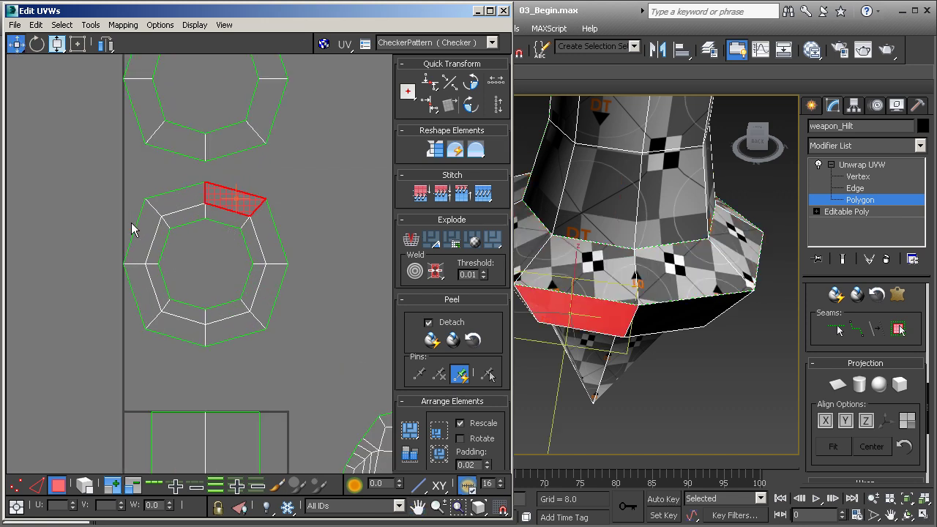
pyautogui.moveTo(306, 352); pyautogui.dragTo(306, 352)
pyautogui.keyDown('alt'); pyautogui.moveTo(589, 333); pyautogui.dragTo(678, 254, button='middle'); pyautogui.keyUp('alt')
pyautogui.click(838, 386)
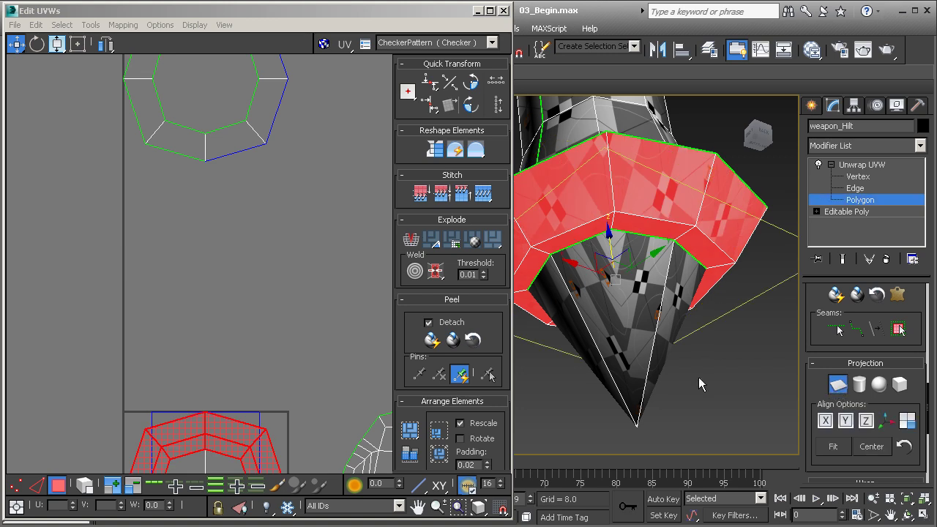
pyautogui.moveTo(259, 334); pyautogui.dragTo(244, 233, button='middle')
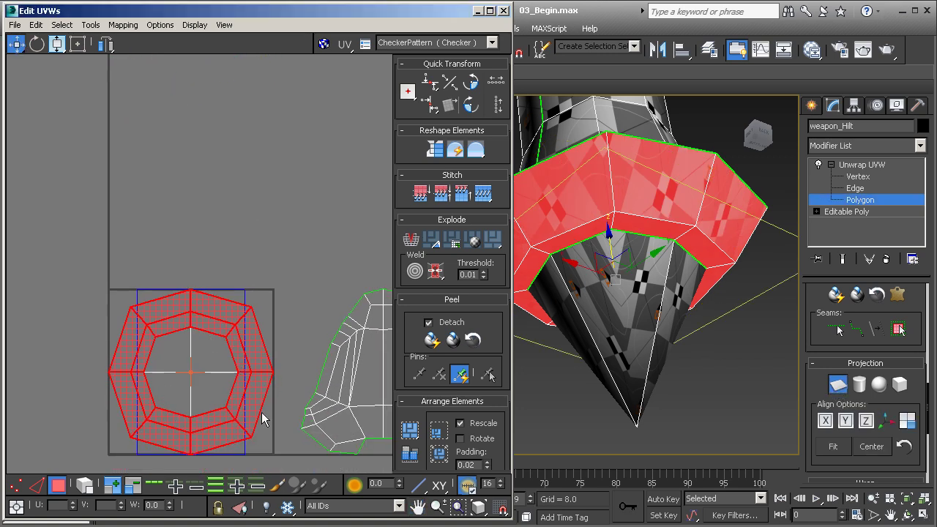
# Finish the projection, move the lower ring shell up between the upper ring and the square shell, and check its checker pattern
pyautogui.click(839, 386)
pyautogui.moveTo(224, 324); pyautogui.dragTo(226, 187)
pyautogui.moveTo(270, 149); pyautogui.dragTo(259, 224, button='middle')
pyautogui.moveTo(635, 216)
pyautogui.mouseDown(button='middle')
pyautogui.moveTo(638, 278)
pyautogui.moveTo(683, 230)
pyautogui.moveTo(735, 231)
pyautogui.moveTo(604, 238)
pyautogui.moveTo(707, 258)
pyautogui.moveTo(629, 230)
pyautogui.mouseUp(button='middle')
pyautogui.scroll(5, 604, 238)
pyautogui.scroll(-5, 639, 241)
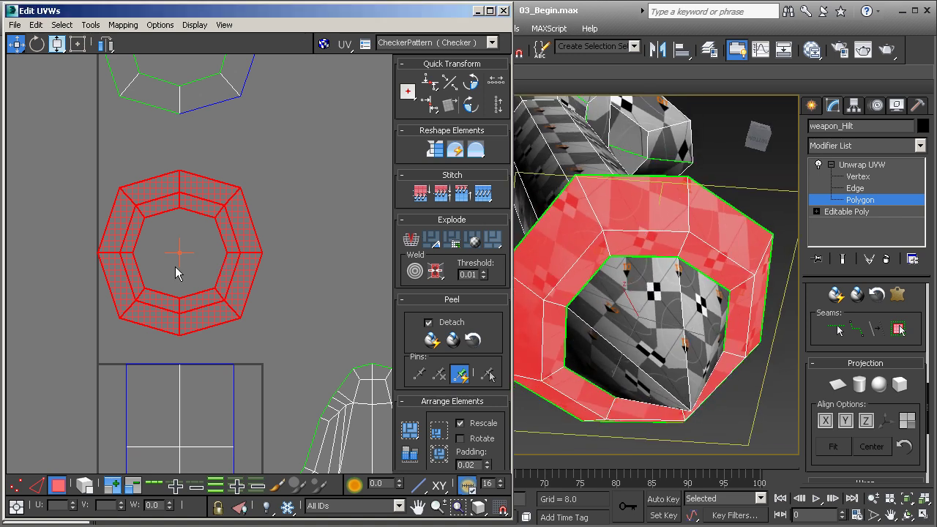
# Break the two uppermost segments of the lower ring shell apart, each taken with its outer and inner polygon
pyautogui.keyDown('alt'); pyautogui.moveTo(651, 268); pyautogui.dragTo(663, 380, button='middle'); pyautogui.keyUp('alt')
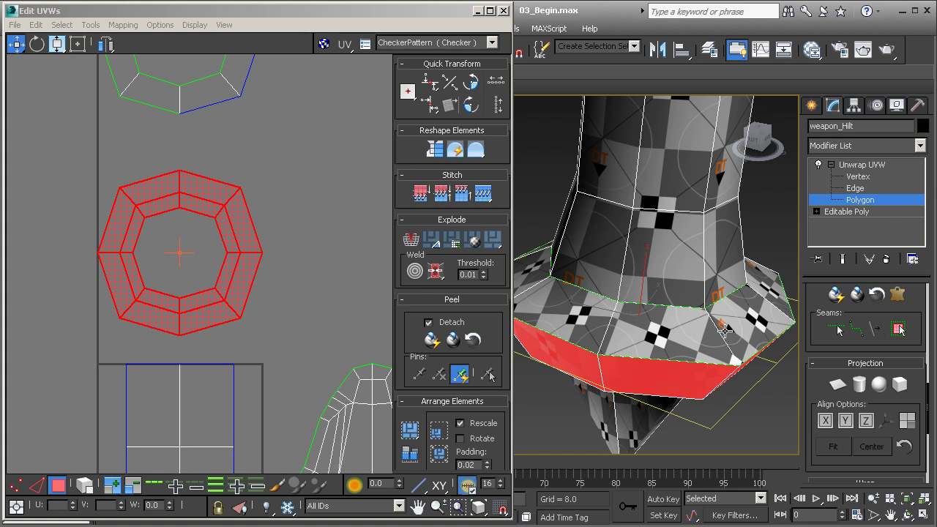
pyautogui.keyDown('alt'); pyautogui.moveTo(682, 334); pyautogui.dragTo(617, 234, button='middle'); pyautogui.keyUp('alt')
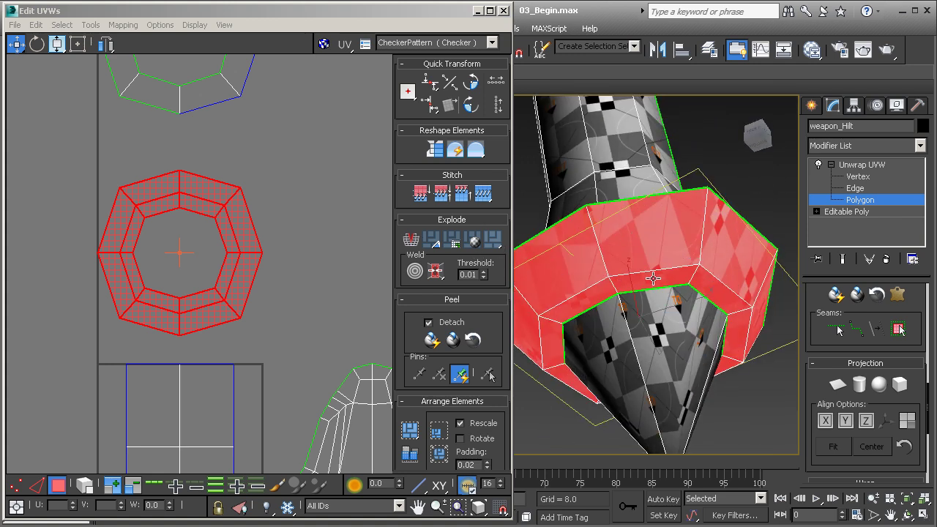
pyautogui.moveTo(195, 184); pyautogui.dragTo(171, 275, button='middle')
pyautogui.moveTo(185, 305); pyautogui.dragTo(220, 258, button='middle')
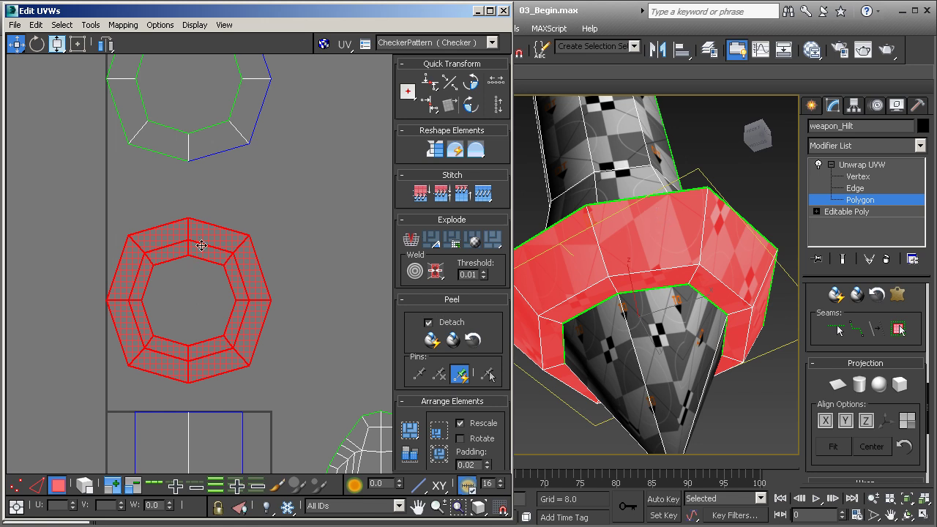
pyautogui.moveTo(222, 299); pyautogui.dragTo(210, 348, button='middle')
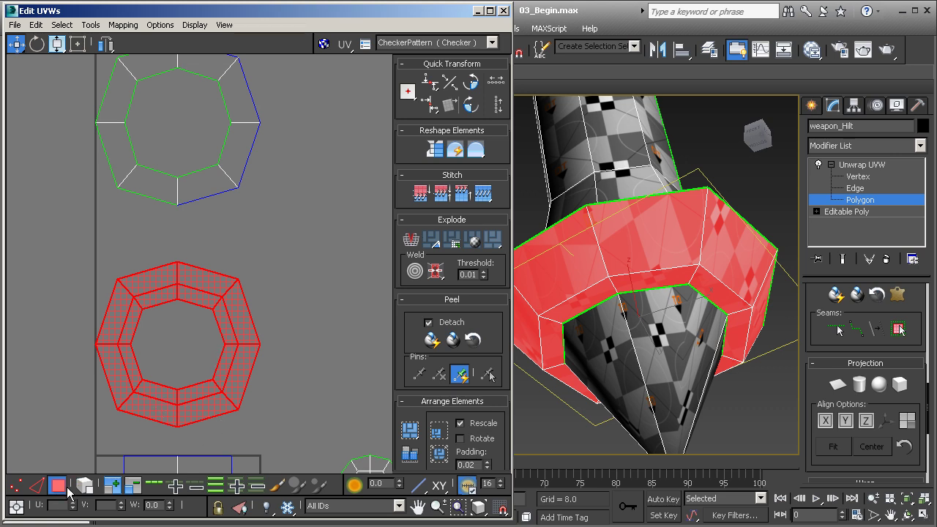
pyautogui.moveTo(175, 226)
pyautogui.mouseDown(button='middle')
pyautogui.moveTo(160, 280)
pyautogui.moveTo(183, 216)
pyautogui.mouseUp(button='middle')
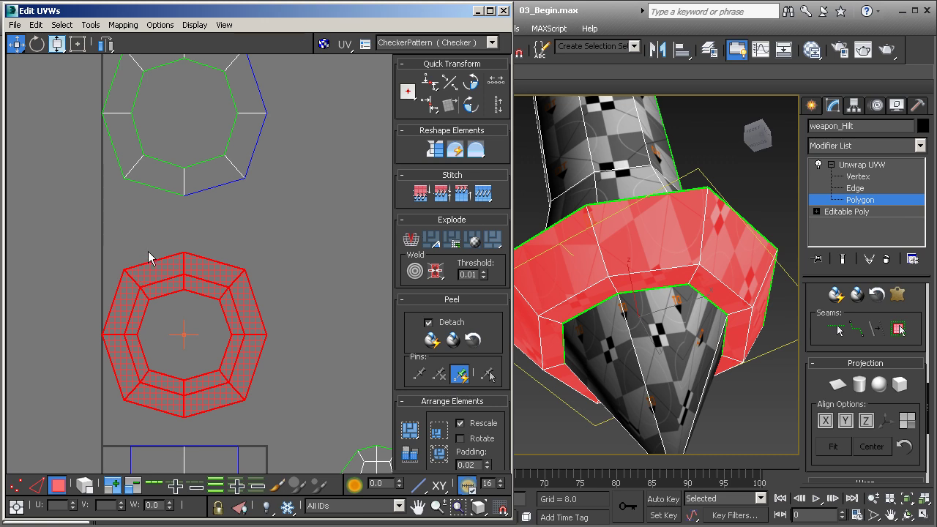
pyautogui.click(160, 331)
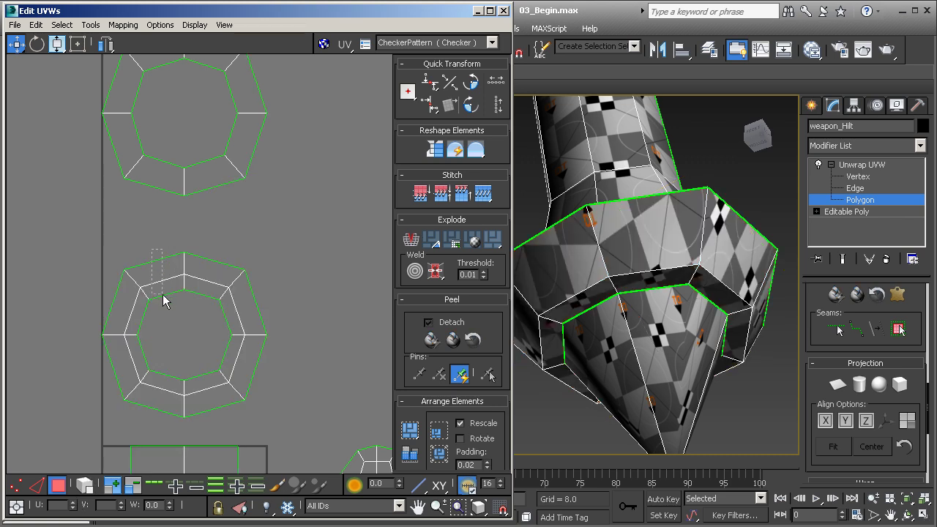
pyautogui.moveTo(162, 298); pyautogui.dragTo(164, 302)
pyautogui.rightClick(159, 278)
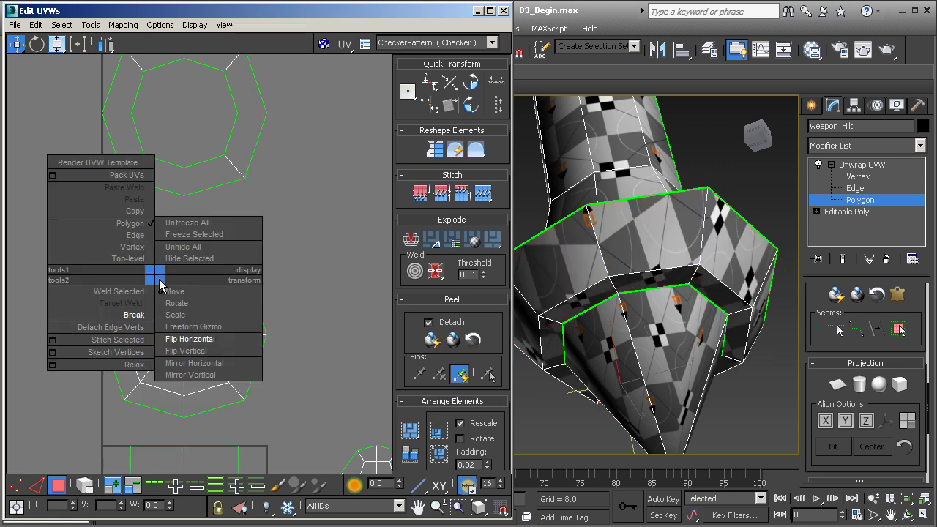
pyautogui.click(135, 314)
pyautogui.click(208, 287)
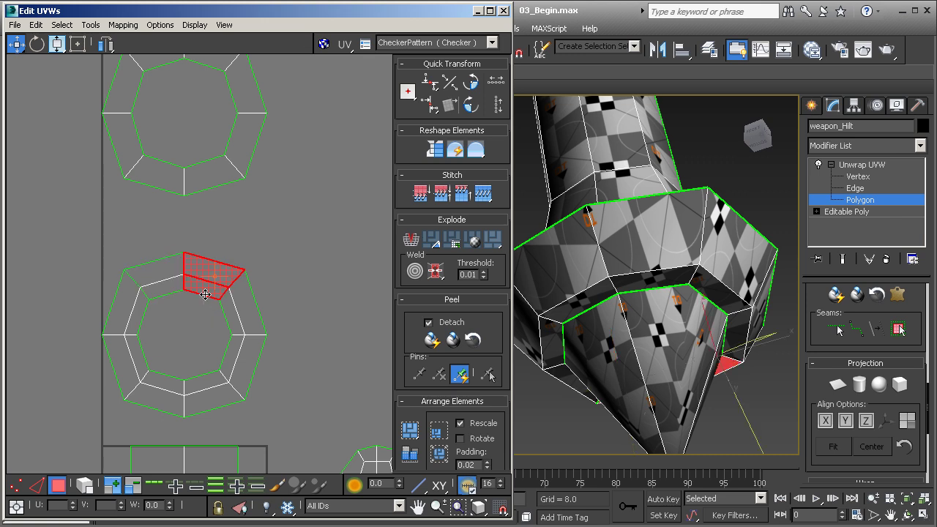
pyautogui.rightClick(208, 291)
pyautogui.click(189, 314)
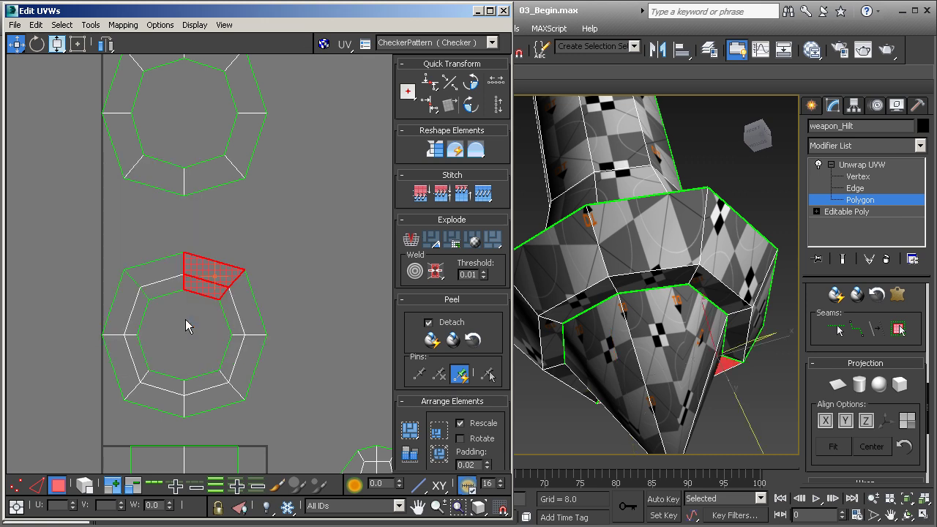
# Break off the two segments on the right side of the lower ring shell, one above and one below its midline
pyautogui.click(230, 323)
pyautogui.rightClick(232, 324)
pyautogui.click(213, 348)
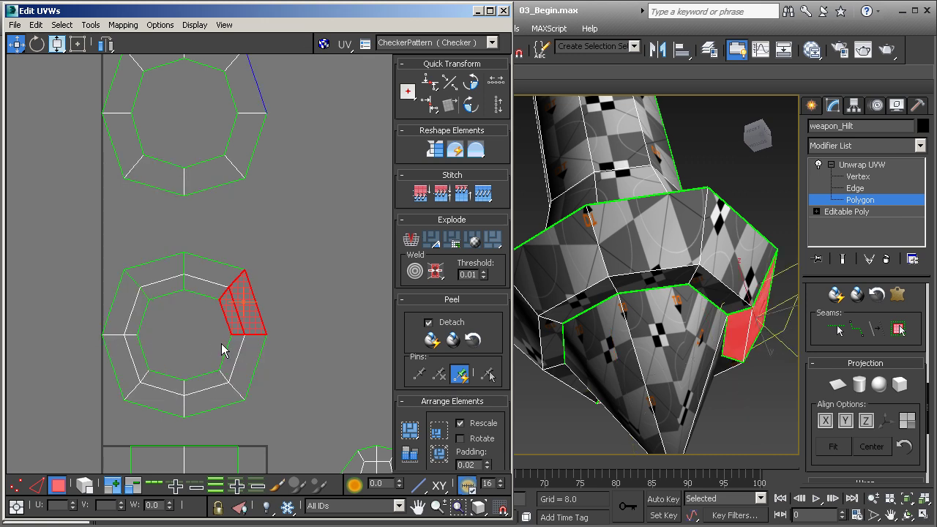
pyautogui.click(256, 370)
pyautogui.rightClick(241, 360)
pyautogui.click(206, 388)
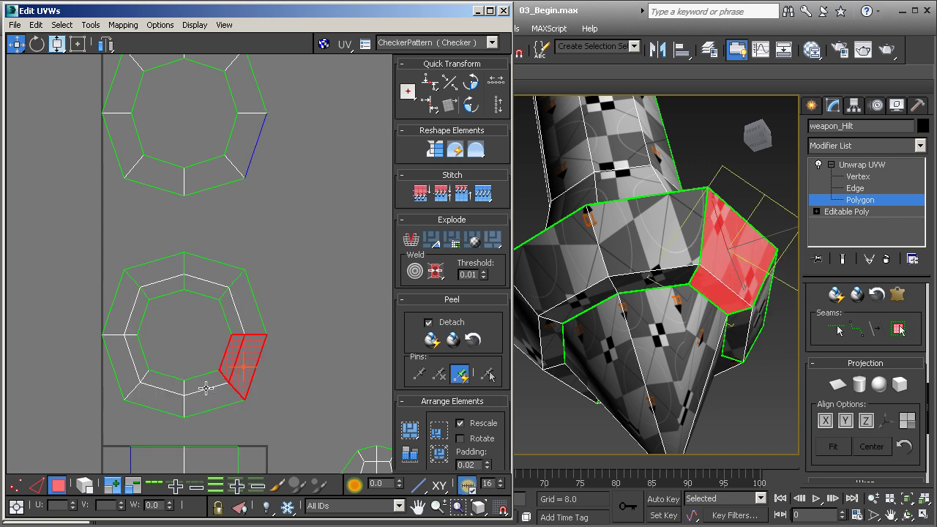
# Break off the two bottom segments of the lower ring shell, first right then left of its vertical centre line
pyautogui.click(208, 398)
pyautogui.rightClick(199, 388)
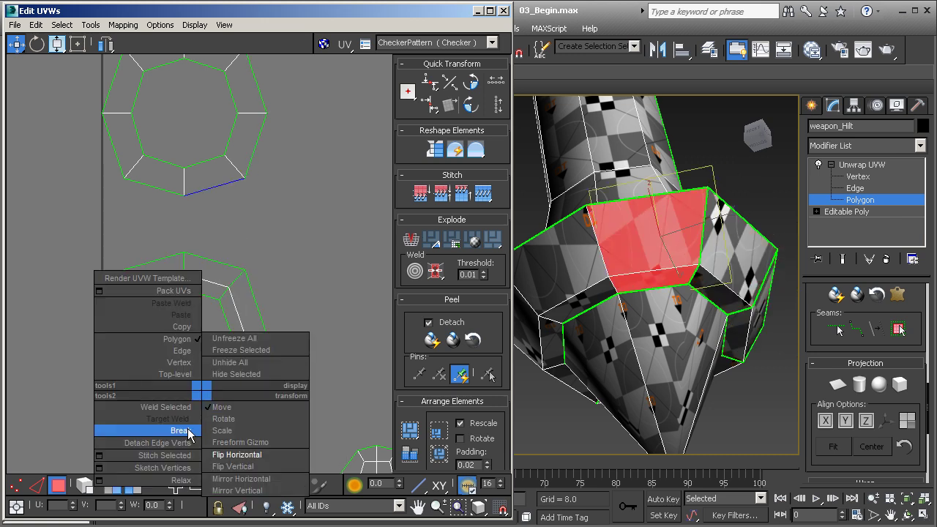
pyautogui.click(161, 424)
pyautogui.click(155, 395)
pyautogui.rightClick(157, 392)
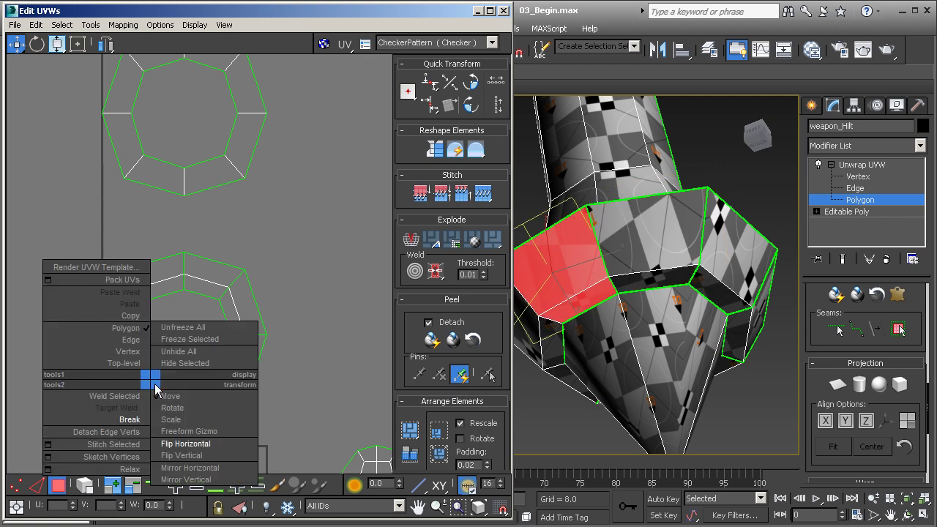
pyautogui.click(139, 421)
# Break off the lower ring shell's left-side segment below the midline and clear the selection
pyautogui.moveTo(150, 335); pyautogui.dragTo(107, 372)
pyautogui.keyDown('alt'); pyautogui.click(160, 376); pyautogui.keyUp('alt')
pyautogui.rightClick(129, 372)
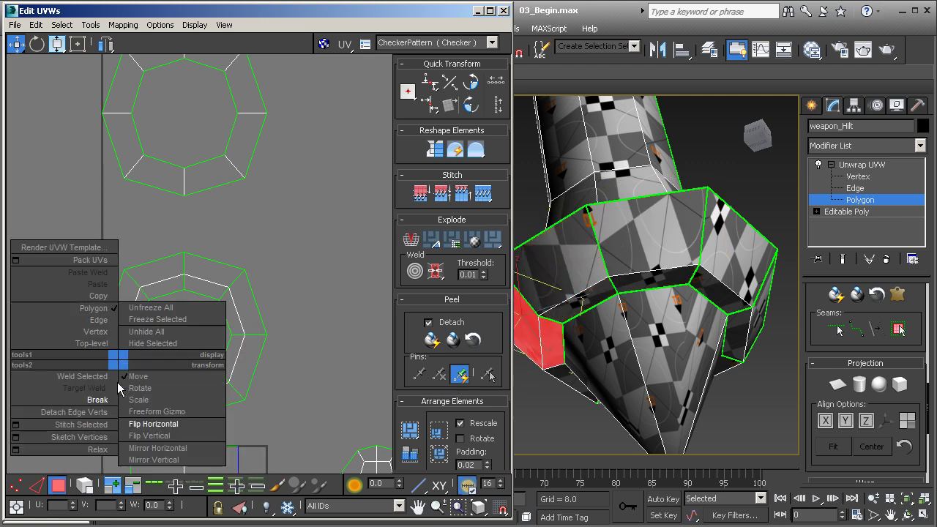
pyautogui.click(103, 396)
pyautogui.click(154, 326)
# Stitch the matching segment to the upper ring's outer edge just right of its top, then pull its two overlapping edges outward
pyautogui.moveTo(149, 328); pyautogui.dragTo(136, 365, button='middle')
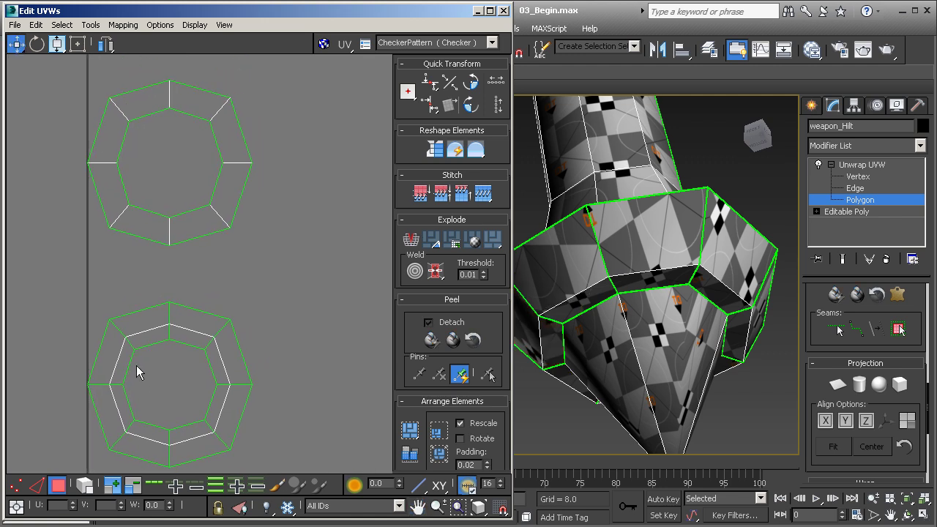
pyautogui.click(36, 485)
pyautogui.moveTo(198, 200); pyautogui.dragTo(195, 249, button='middle')
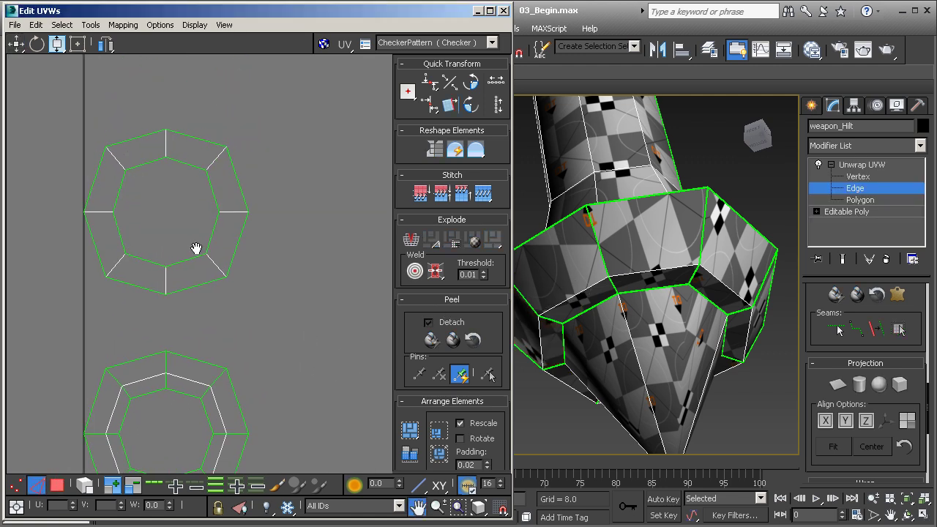
pyautogui.click(196, 140)
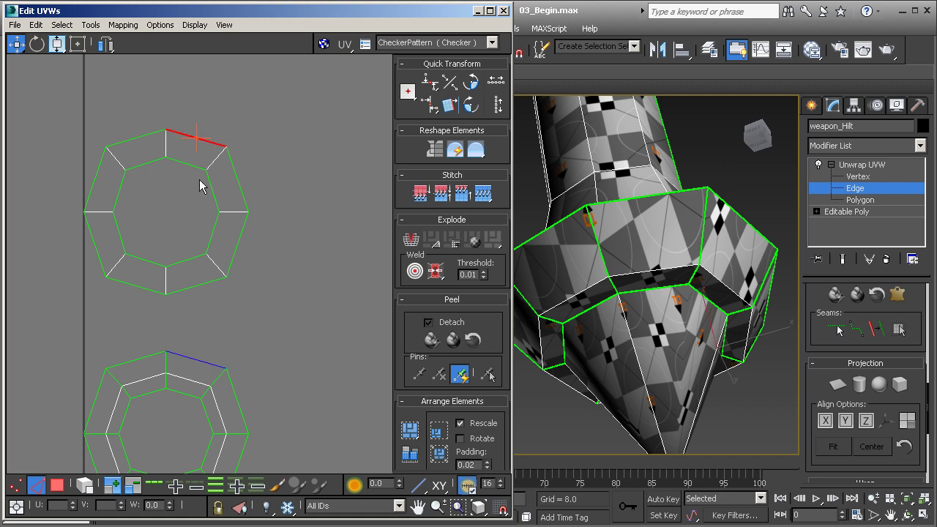
pyautogui.click(483, 193)
pyautogui.moveTo(188, 174); pyautogui.dragTo(192, 217, button='middle')
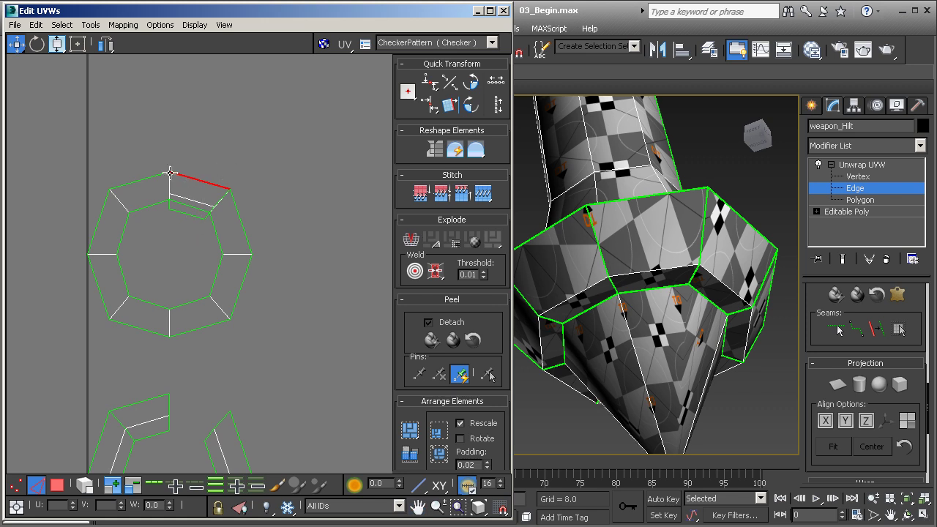
pyautogui.click(194, 201)
pyautogui.moveTo(194, 202); pyautogui.dragTo(210, 157)
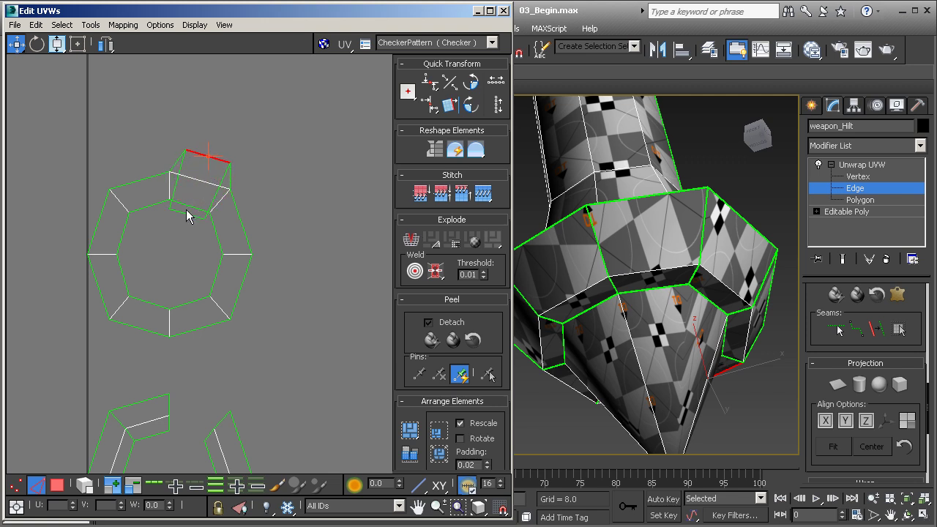
pyautogui.moveTo(187, 210); pyautogui.dragTo(210, 142)
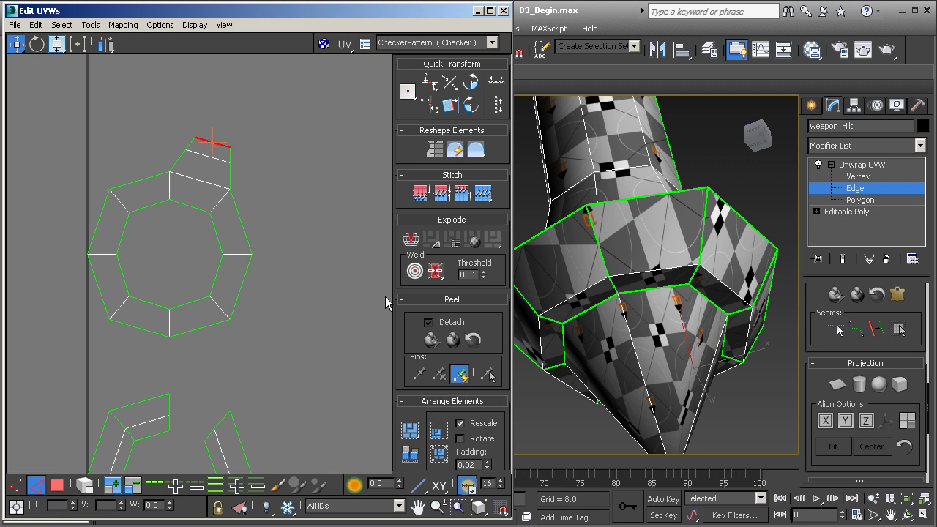
# Check the collar on the model, then stitch the next clockwise segment to the upper ring and unfold its two overlapping edges outward
pyautogui.keyDown('alt'); pyautogui.moveTo(643, 253); pyautogui.dragTo(659, 290, button='middle'); pyautogui.keyUp('alt')
pyautogui.scroll(6, 660, 290)
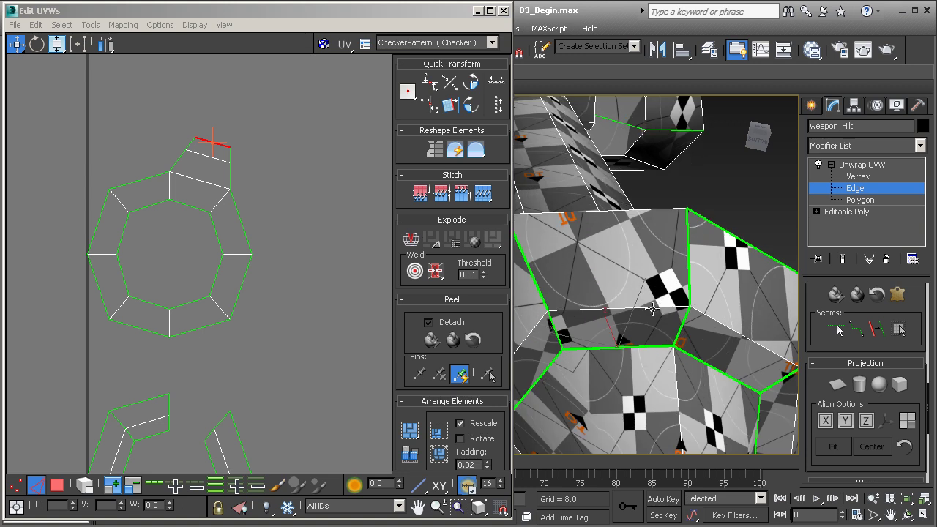
pyautogui.keyDown('alt'); pyautogui.moveTo(655, 327); pyautogui.dragTo(633, 351, button='middle'); pyautogui.keyUp('alt')
pyautogui.keyDown('alt'); pyautogui.moveTo(624, 248); pyautogui.dragTo(577, 345, button='middle'); pyautogui.keyUp('alt')
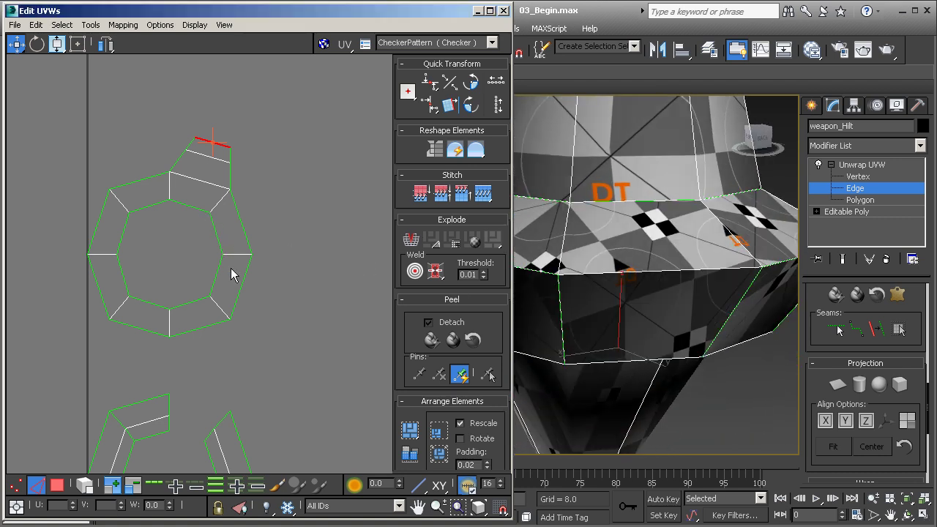
pyautogui.moveTo(245, 384); pyautogui.dragTo(243, 291, button='middle')
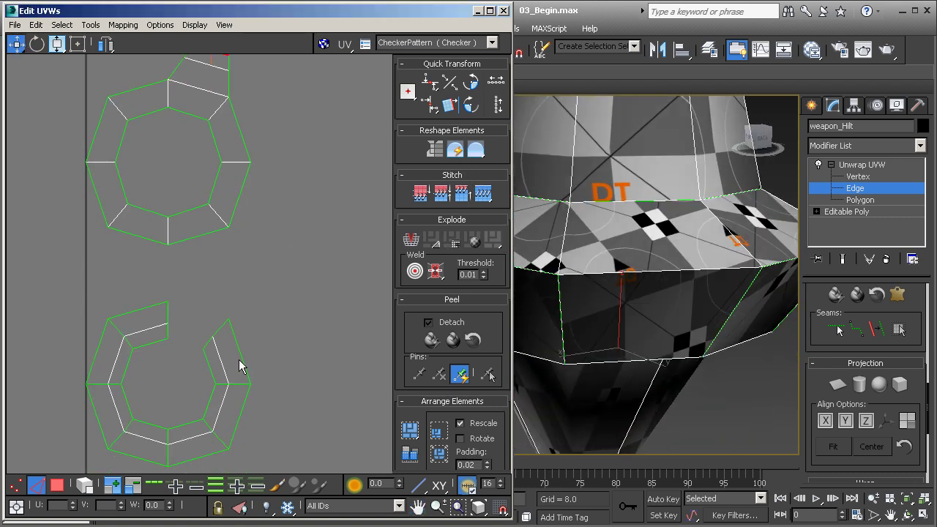
pyautogui.click(243, 142)
pyautogui.click(482, 192)
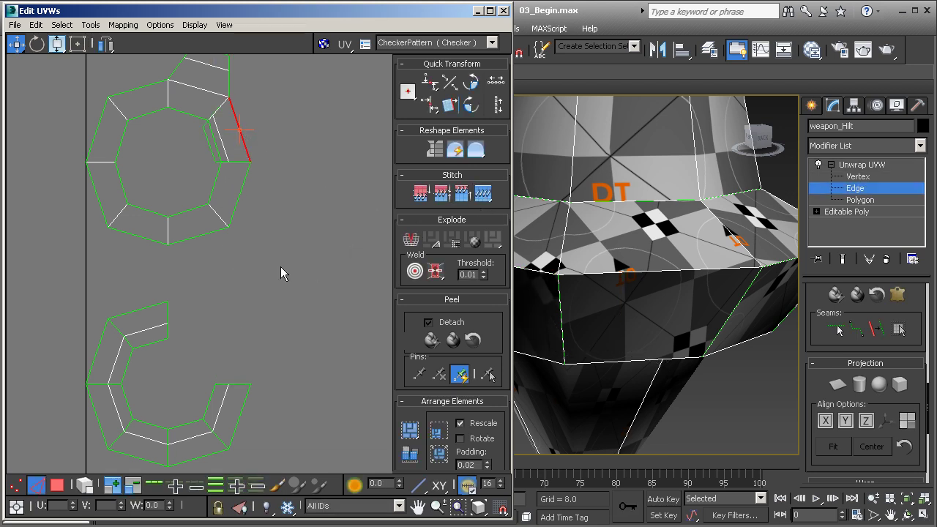
pyautogui.moveTo(220, 136); pyautogui.dragTo(262, 123)
pyautogui.moveTo(210, 144); pyautogui.dragTo(287, 110)
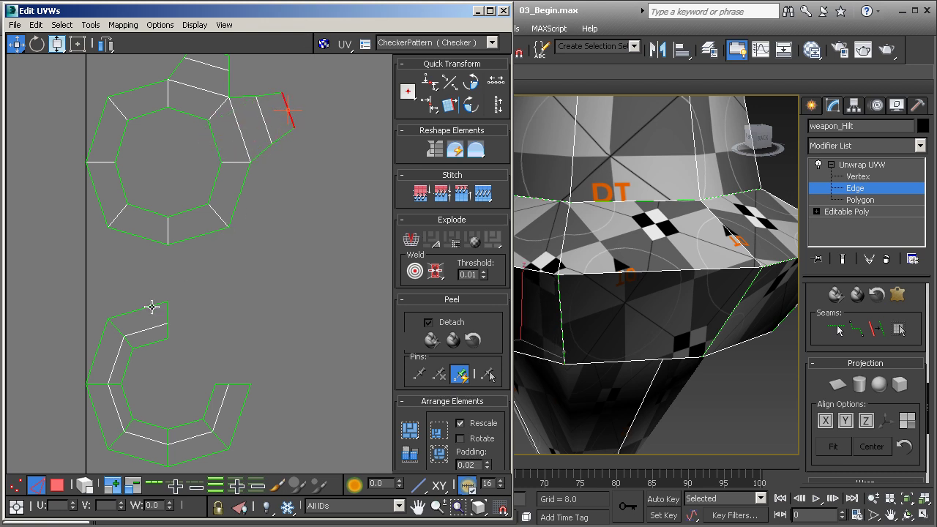
# Stitch the matching segment to the upper ring's right-side outer edge below the midline and unfold it outward
pyautogui.click(238, 198)
pyautogui.click(462, 192)
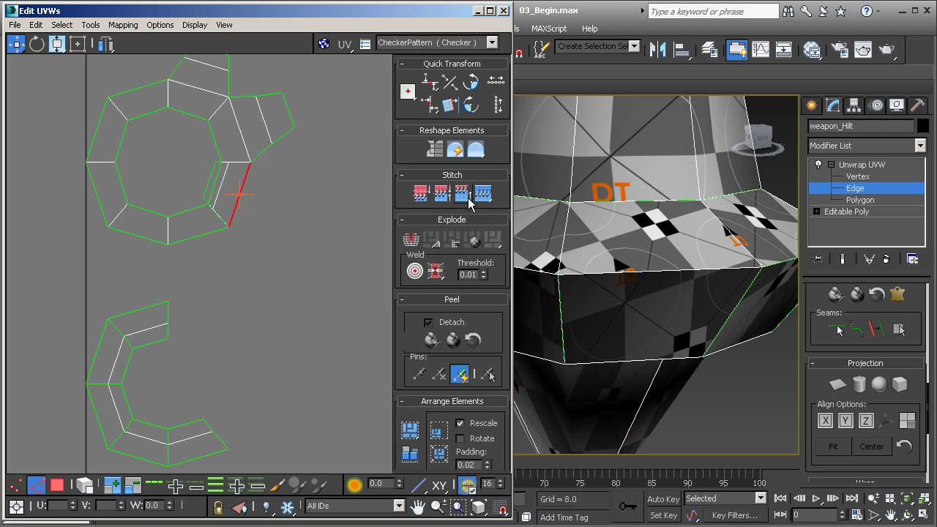
pyautogui.moveTo(240, 191); pyautogui.dragTo(280, 213)
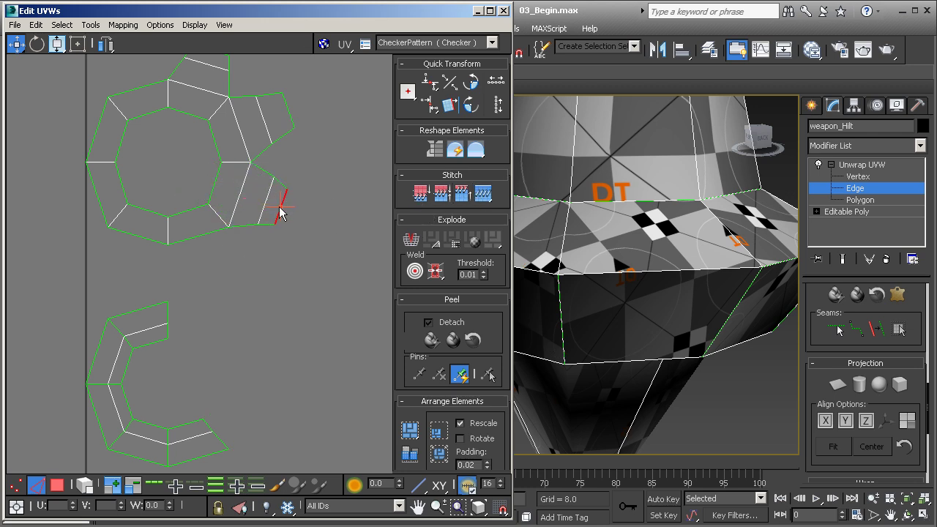
# Stitch the matching segment to the upper ring's bottom edge right of centre and move its two overlapping edges outside the ring
pyautogui.moveTo(218, 234); pyautogui.dragTo(248, 229, button='middle')
pyautogui.click(228, 231)
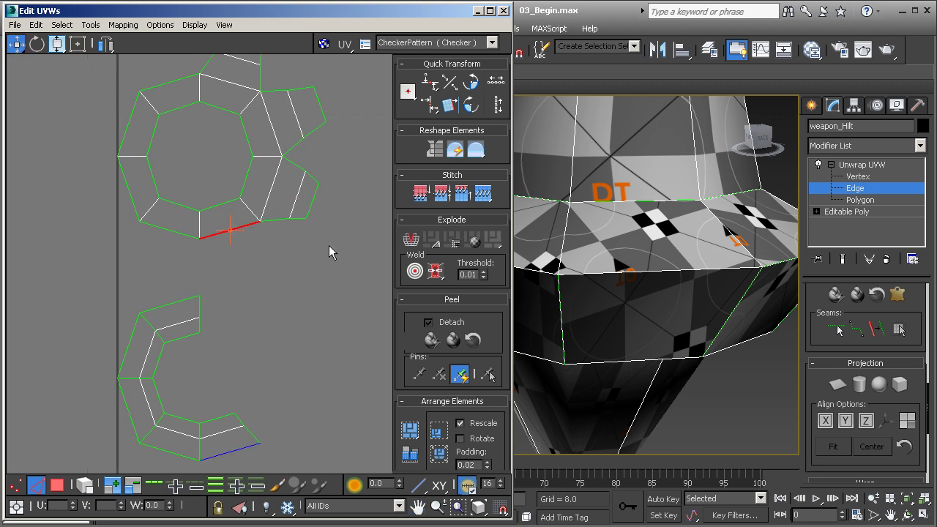
pyautogui.click(483, 192)
pyautogui.moveTo(231, 208); pyautogui.dragTo(248, 248)
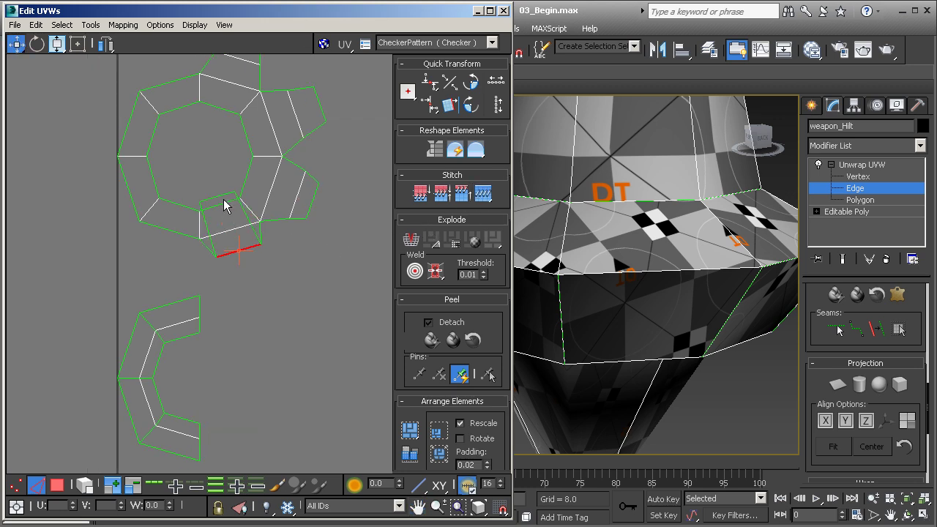
pyautogui.moveTo(219, 188); pyautogui.dragTo(250, 262)
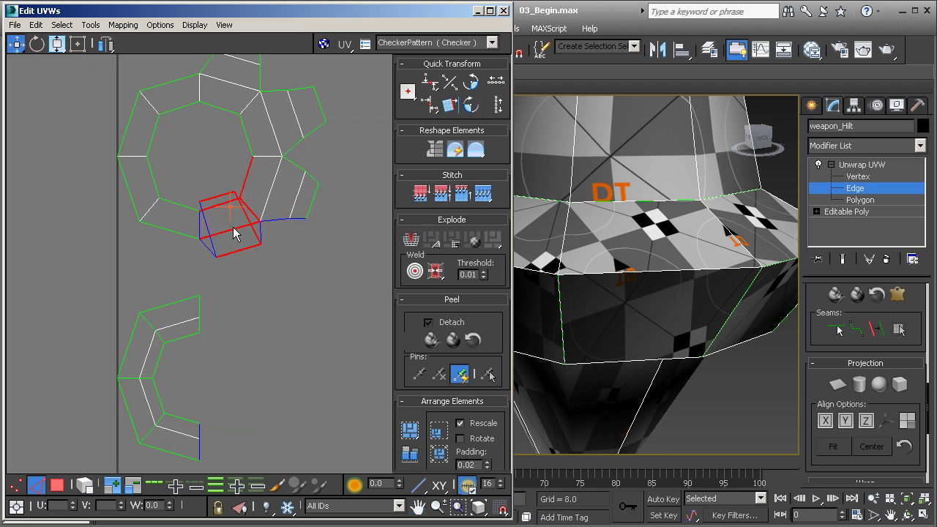
pyautogui.click(209, 184)
pyautogui.click(244, 264)
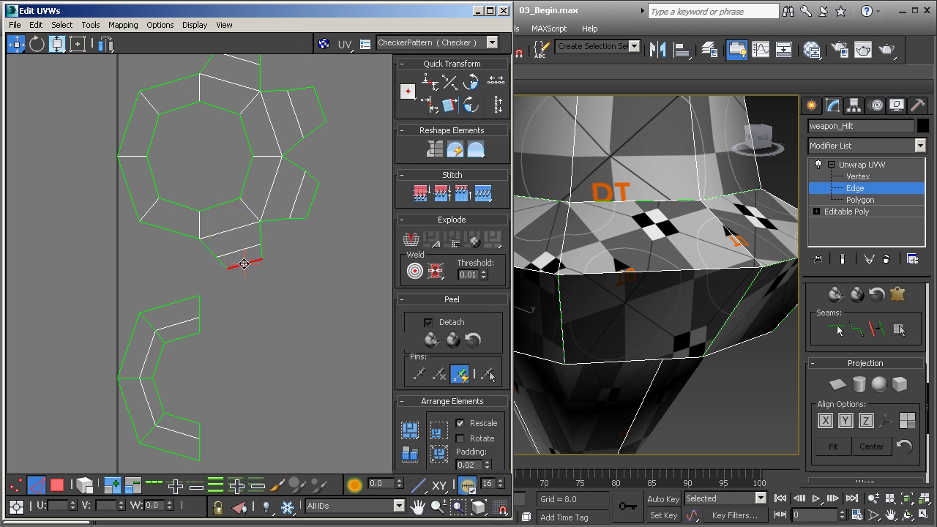
# Stitch the next two clockwise segments to the ring's bottom-left and lower left-side outer edges, unfolding each outward
pyautogui.click(182, 232)
pyautogui.click(480, 194)
pyautogui.moveTo(182, 225); pyautogui.dragTo(249, 227, button='middle')
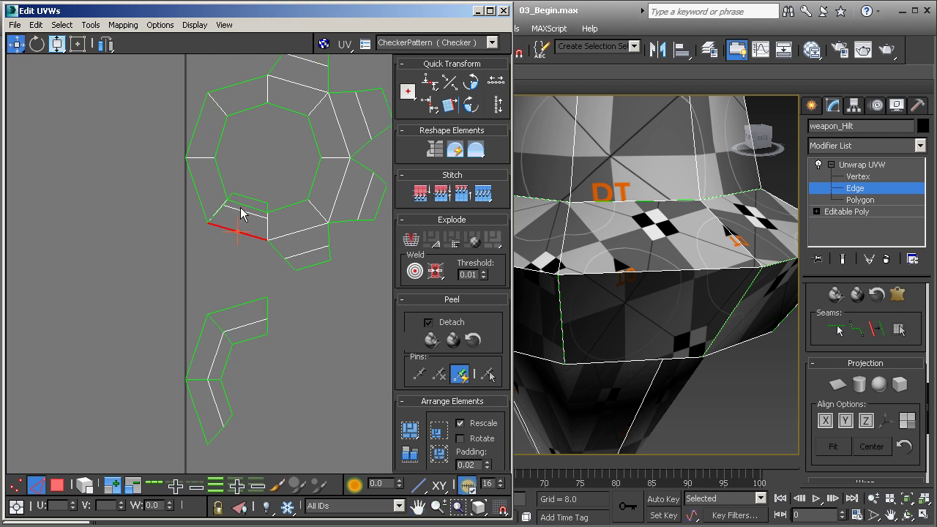
pyautogui.moveTo(241, 212); pyautogui.dragTo(220, 271)
pyautogui.click(203, 203)
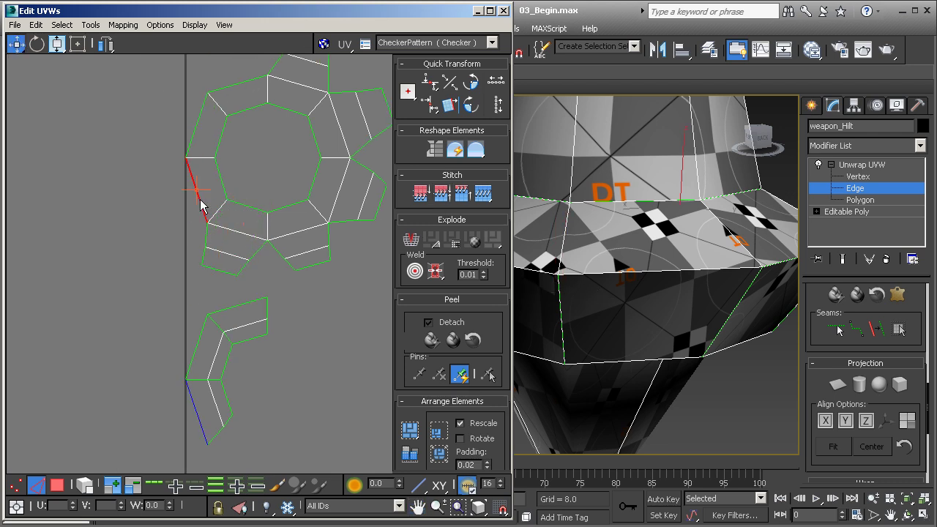
pyautogui.click(482, 194)
pyautogui.moveTo(197, 189); pyautogui.dragTo(161, 195)
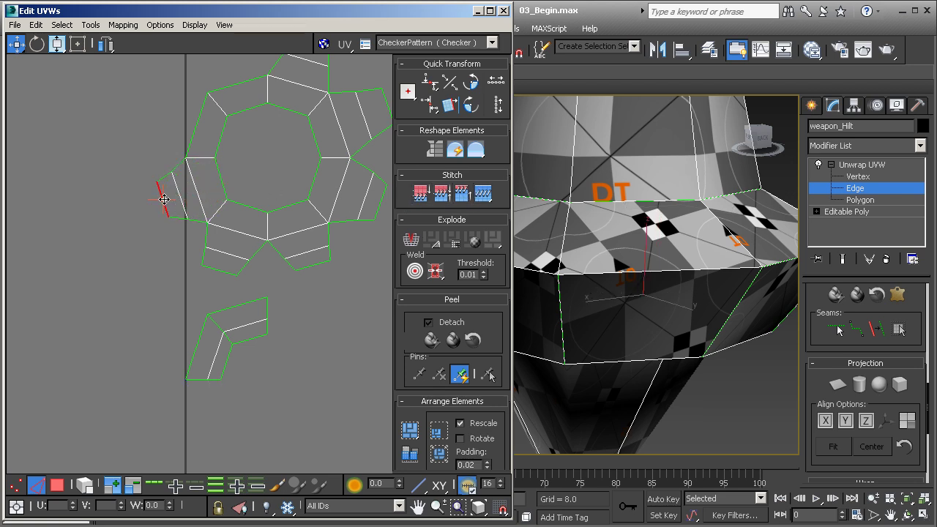
# Stitch the matching segment to the upper ring's upper left-side outer edge and move its two overlapping edges outside the ring
pyautogui.click(194, 138)
pyautogui.moveTo(210, 143); pyautogui.dragTo(218, 195, button='middle')
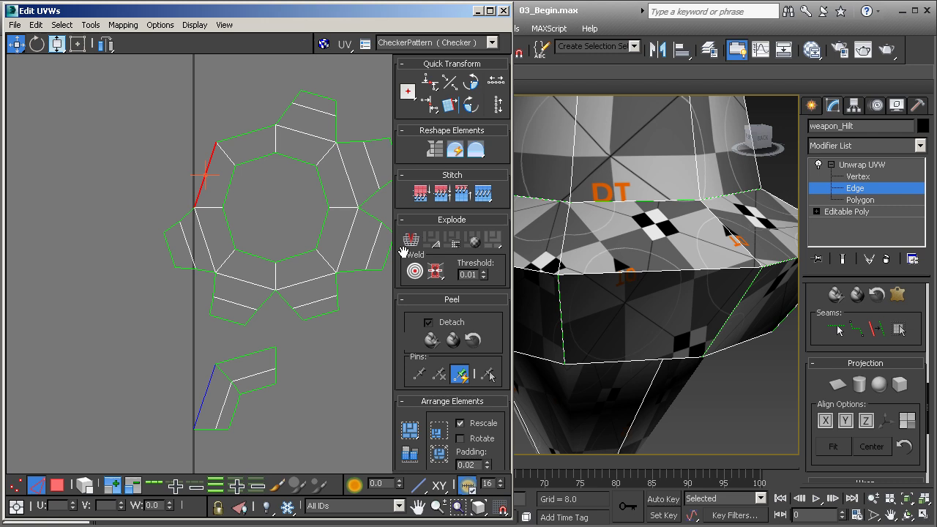
pyautogui.click(482, 193)
pyautogui.click(223, 183)
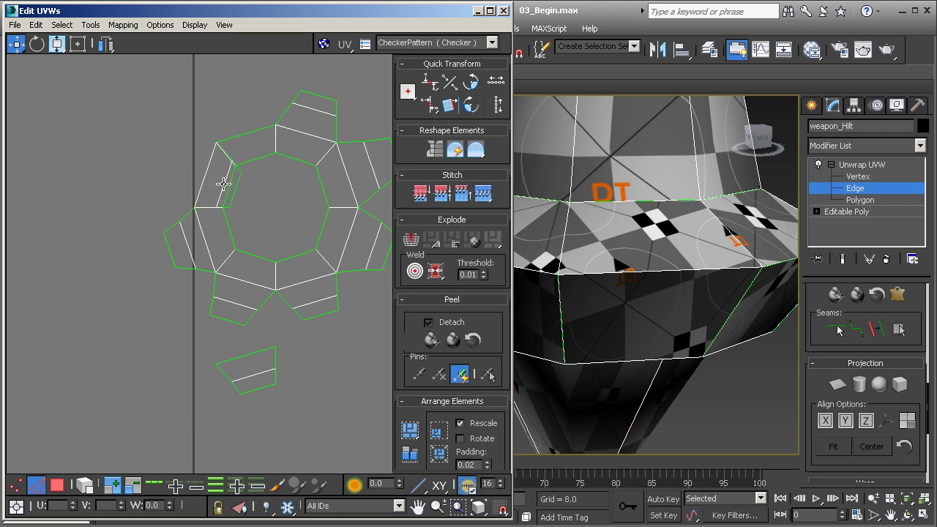
pyautogui.moveTo(224, 184); pyautogui.dragTo(176, 168)
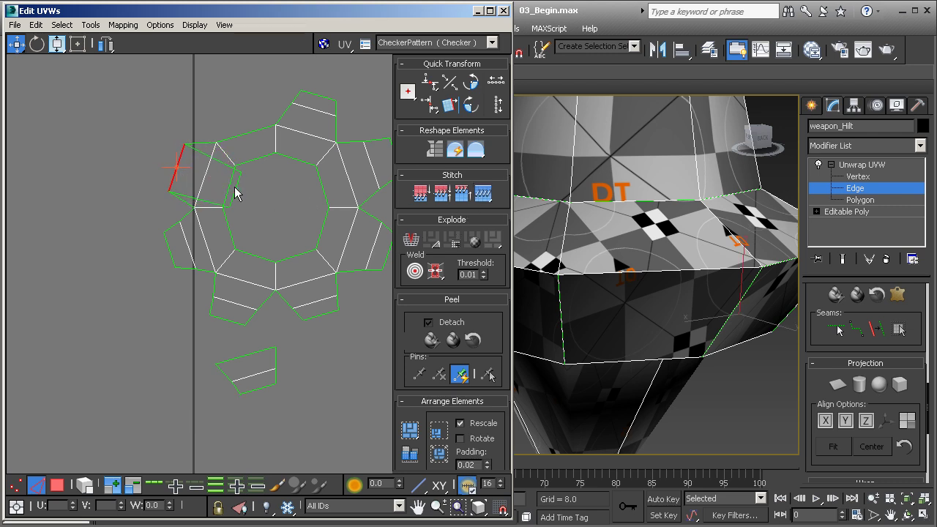
pyautogui.moveTo(235, 187); pyautogui.dragTo(160, 161)
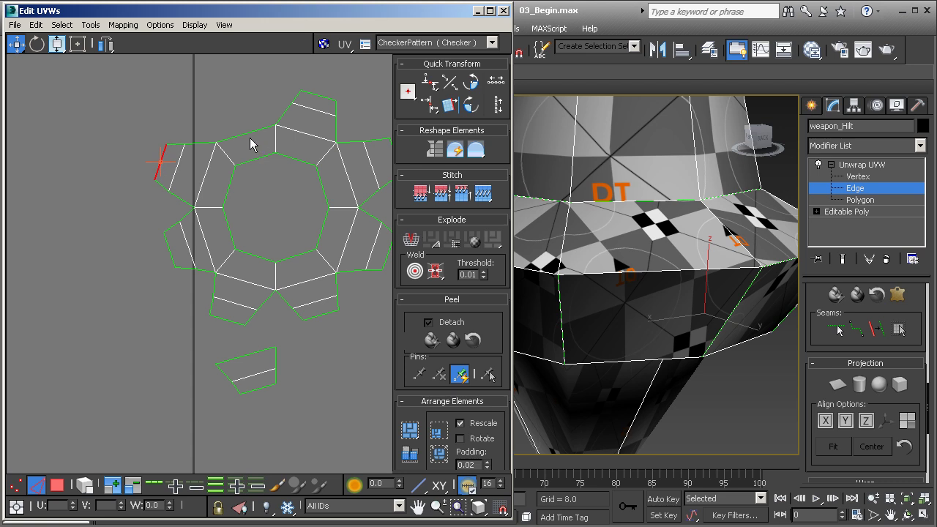
# Stitch the last remaining segment to the ring's outer edge just left of top centre and unfold its two edges outward
pyautogui.click(246, 133)
pyautogui.click(483, 193)
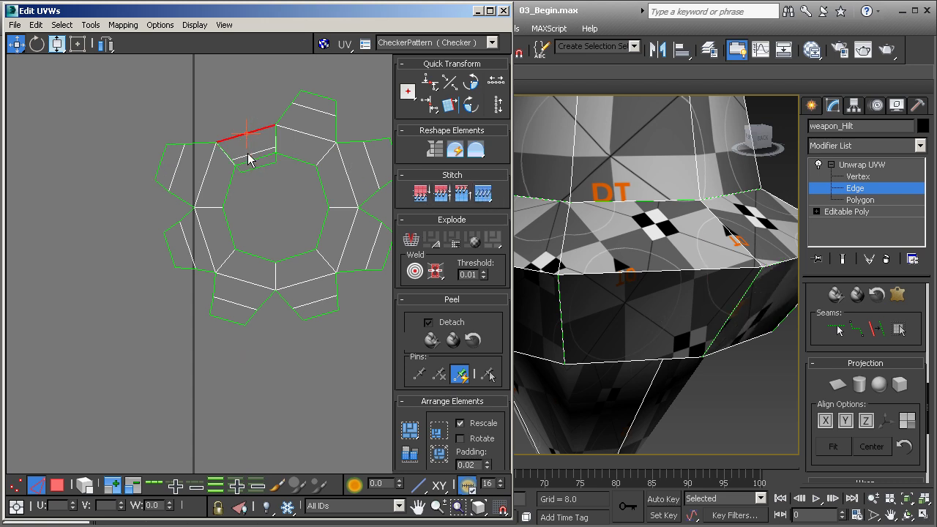
pyautogui.moveTo(240, 134); pyautogui.dragTo(233, 115)
pyautogui.moveTo(252, 169); pyautogui.dragTo(229, 95)
pyautogui.moveTo(249, 130); pyautogui.dragTo(175, 148, button='middle')
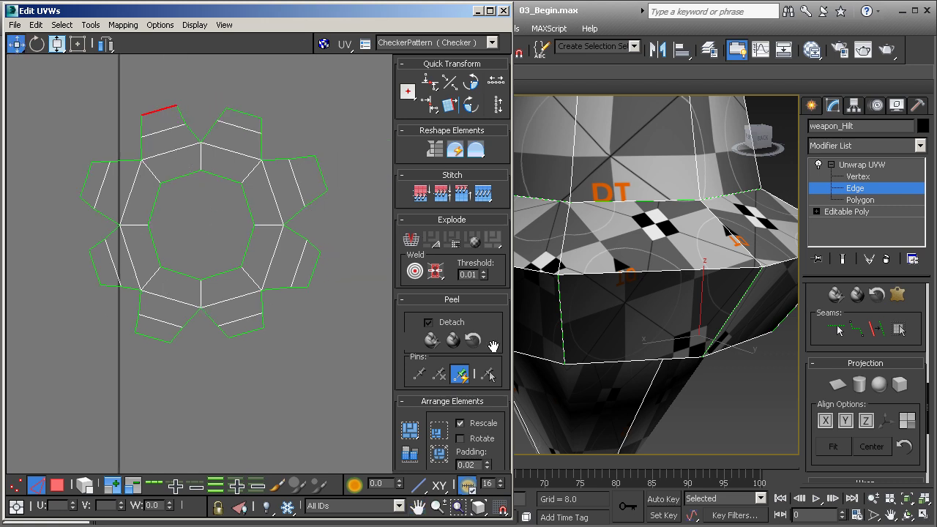
# Select the entire stitched collar shell and relax it with Relax By Polygon Angles
pyautogui.keyDown('alt'); pyautogui.moveTo(616, 350); pyautogui.dragTo(642, 284, button='middle'); pyautogui.keyUp('alt')
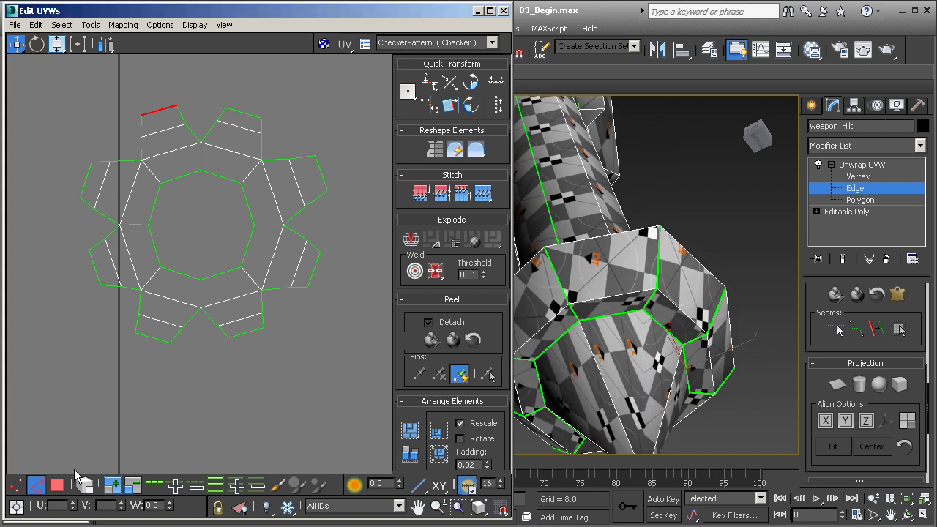
pyautogui.click(57, 485)
pyautogui.click(84, 484)
pyautogui.click(161, 290)
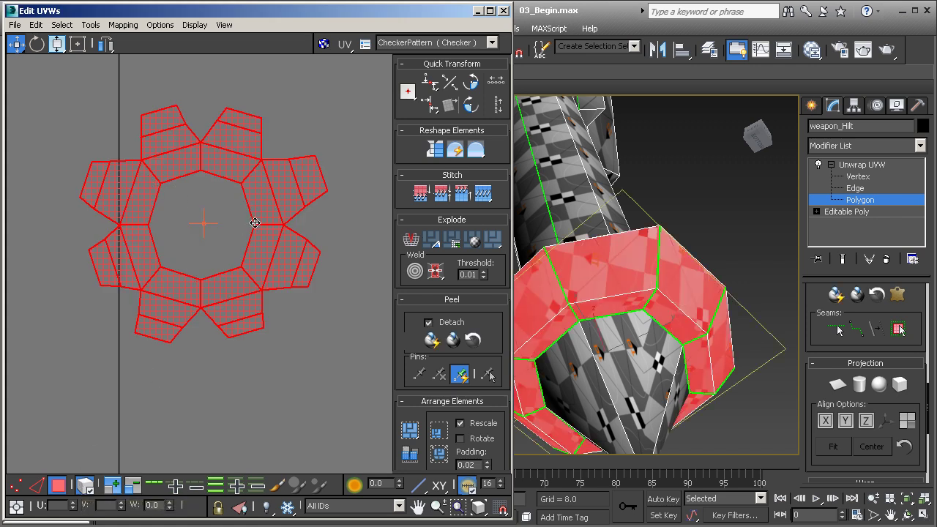
pyautogui.moveTo(476, 150); pyautogui.dragTo(477, 174)
pyautogui.click(118, 63)
pyautogui.click(99, 74)
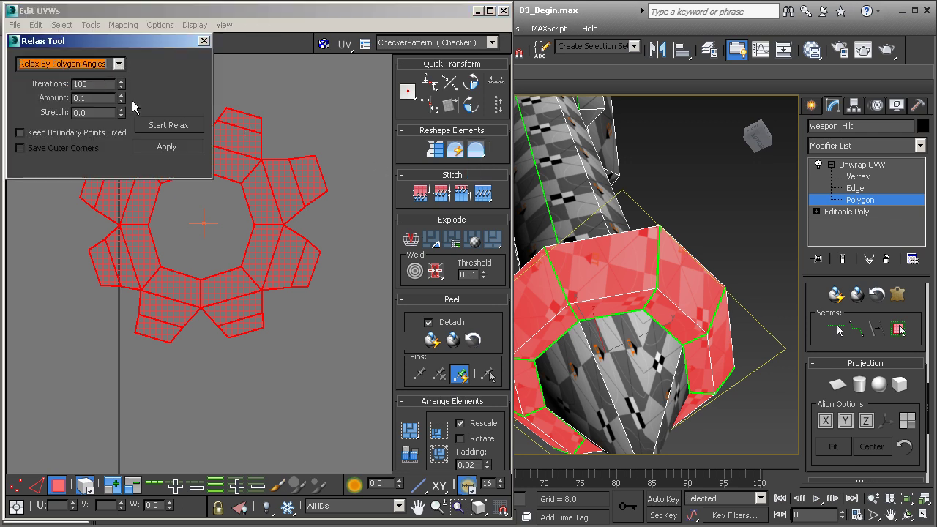
pyautogui.click(164, 128)
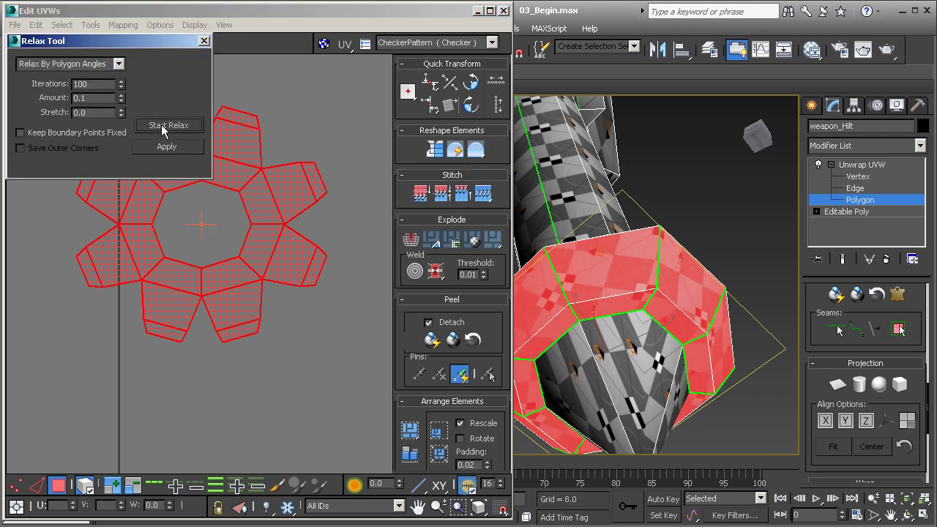
pyautogui.click(163, 126)
pyautogui.keyDown('alt'); pyautogui.moveTo(628, 303); pyautogui.dragTo(681, 410, button='middle'); pyautogui.keyUp('alt')
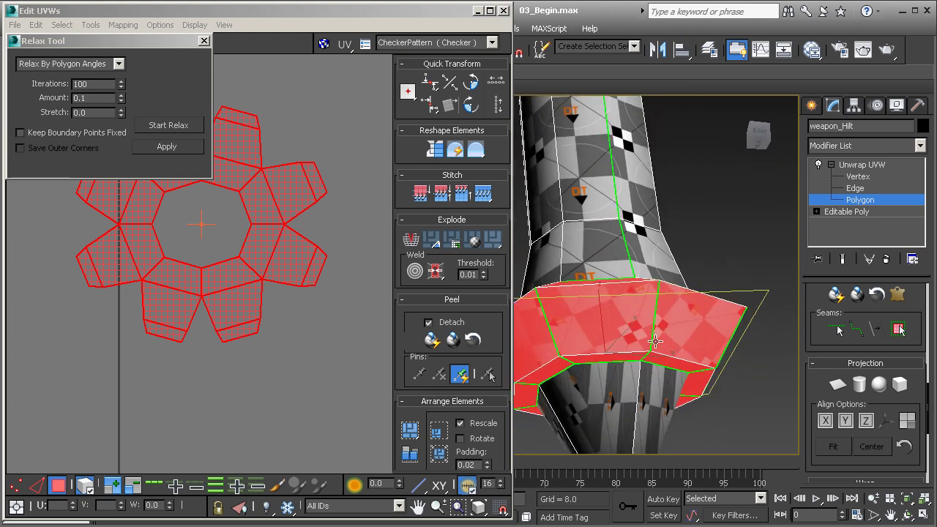
pyautogui.click(204, 42)
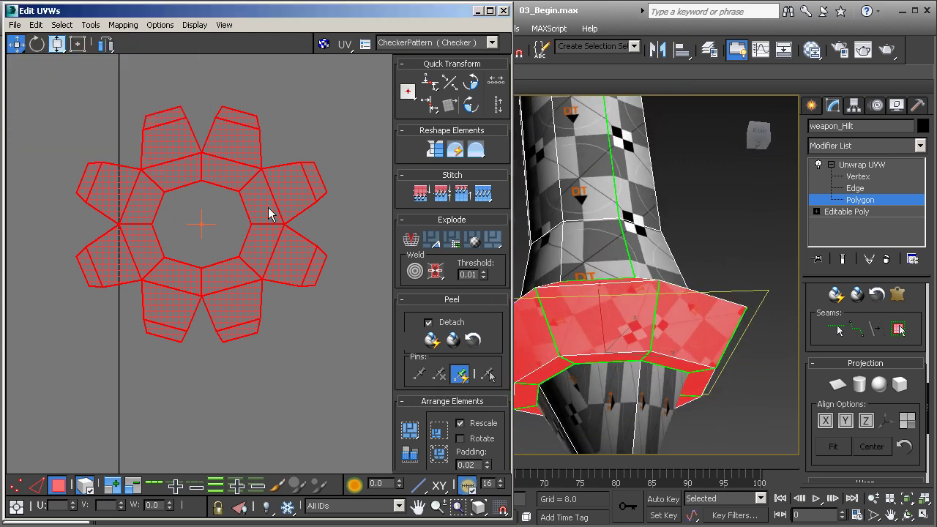
# Scale the relaxed collar shell slightly narrower horizontally and check the checker pattern on the model
pyautogui.moveTo(168, 132); pyautogui.dragTo(193, 173, button='middle')
pyautogui.moveTo(60, 45); pyautogui.dragTo(59, 25)
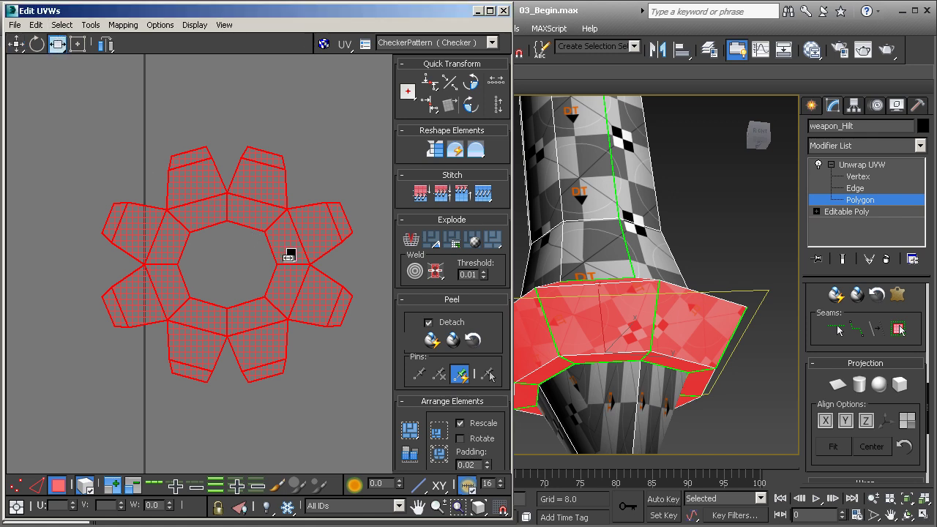
pyautogui.moveTo(293, 253); pyautogui.dragTo(281, 256)
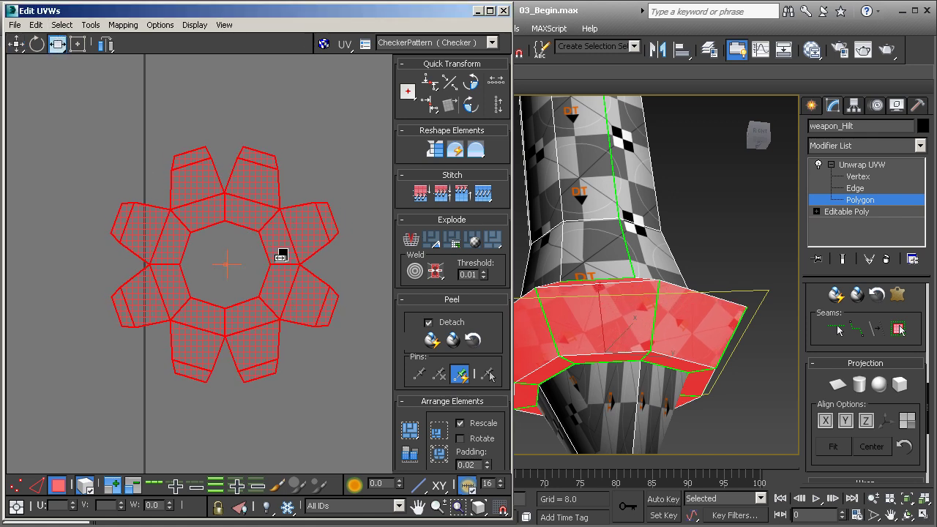
pyautogui.keyDown('alt'); pyautogui.moveTo(635, 319); pyautogui.dragTo(765, 391, button='middle'); pyautogui.keyUp('alt')
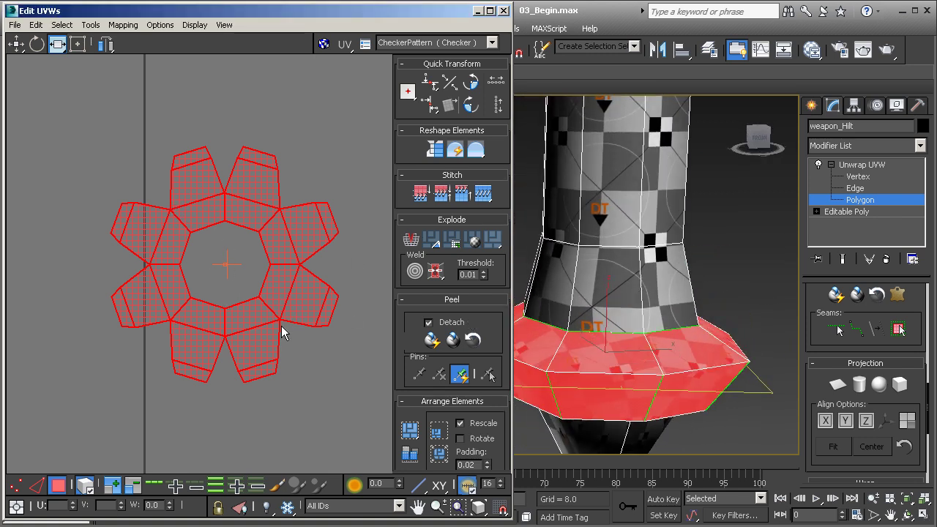
# Select the upper band of polygons around the collar at the top of the grip, just below the guard
pyautogui.moveTo(621, 305); pyautogui.dragTo(611, 347, button='middle')
pyautogui.scroll(-3, 611, 342)
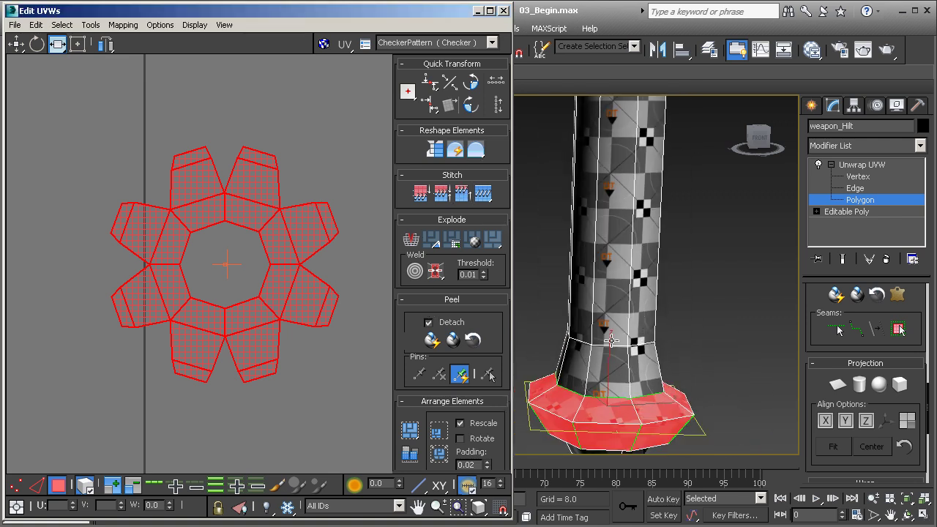
pyautogui.moveTo(611, 340); pyautogui.dragTo(569, 254, button='middle')
pyautogui.moveTo(581, 324); pyautogui.dragTo(587, 359, button='middle')
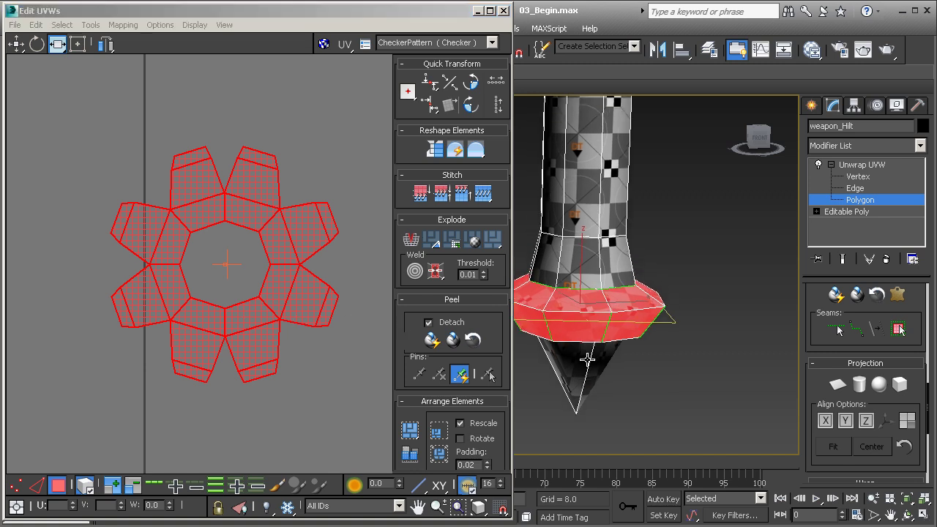
pyautogui.moveTo(577, 252); pyautogui.dragTo(583, 399, button='middle')
pyautogui.scroll(-3, 581, 313)
pyautogui.moveTo(586, 202); pyautogui.dragTo(568, 297, button='middle')
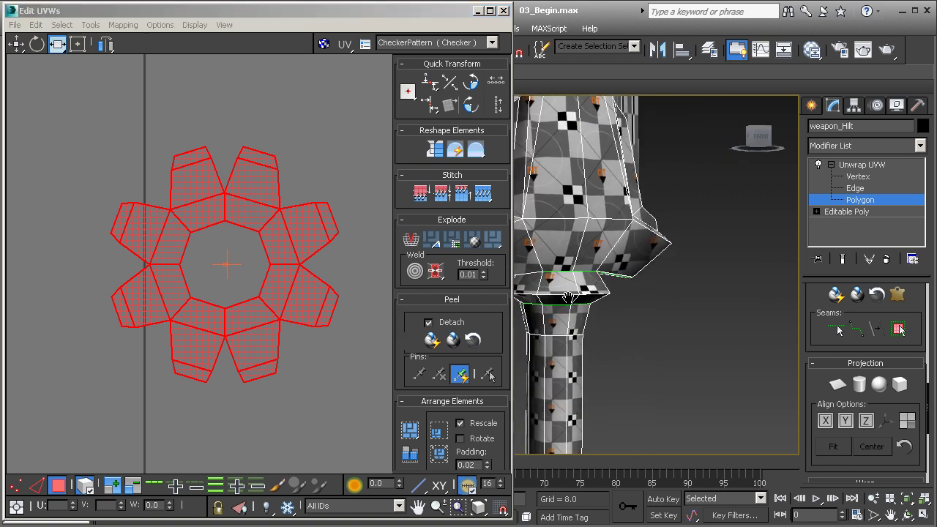
pyautogui.scroll(6, 569, 297)
pyautogui.click(618, 231)
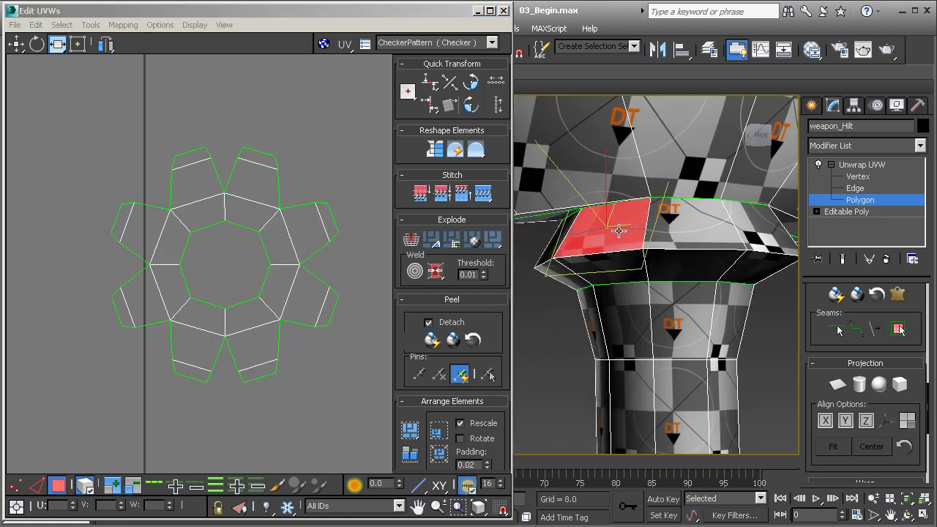
pyautogui.keyDown('alt'); pyautogui.moveTo(683, 242); pyautogui.dragTo(570, 234, button='middle'); pyautogui.keyUp('alt')
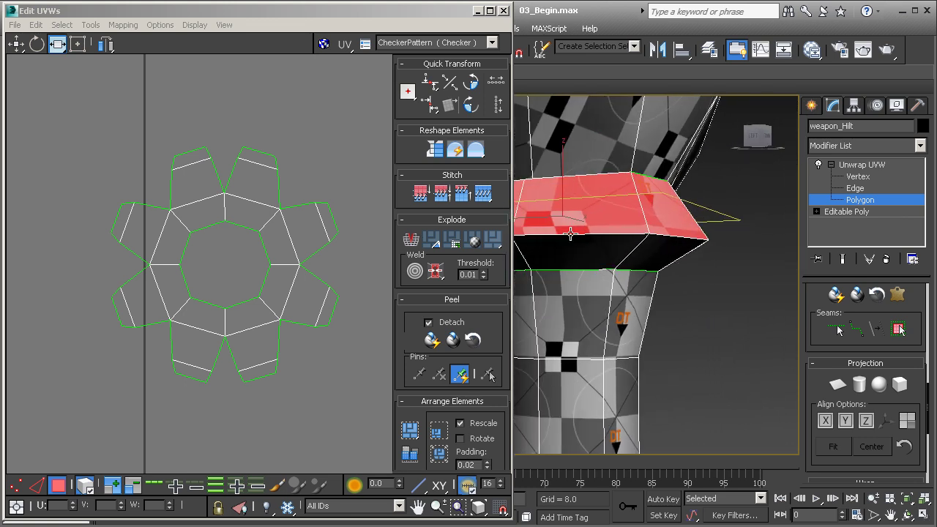
# Apply a planar projection to the selected upper band and check the mapping on the model
pyautogui.click(837, 384)
pyautogui.moveTo(641, 315); pyautogui.dragTo(732, 294, button='middle')
pyautogui.scroll(-5, 732, 294)
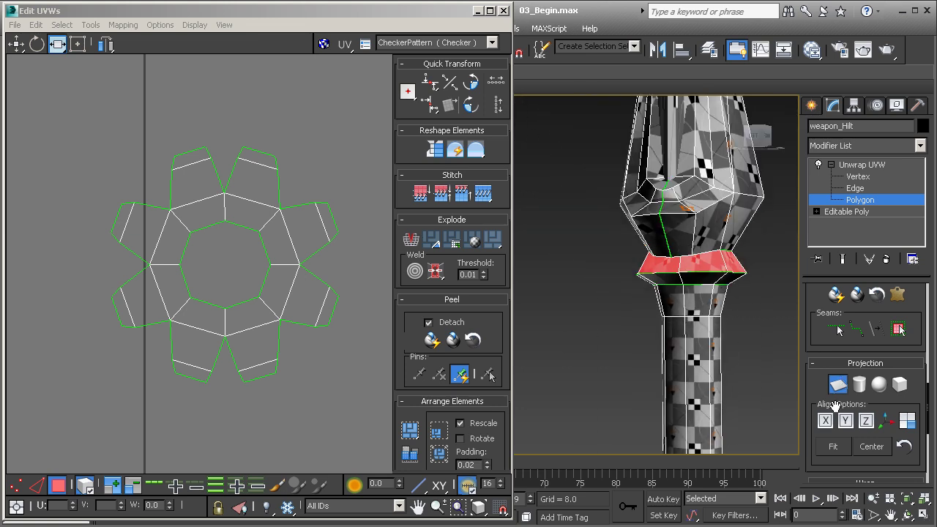
pyautogui.keyDown('alt'); pyautogui.moveTo(748, 373); pyautogui.dragTo(785, 398, button='middle'); pyautogui.keyUp('alt')
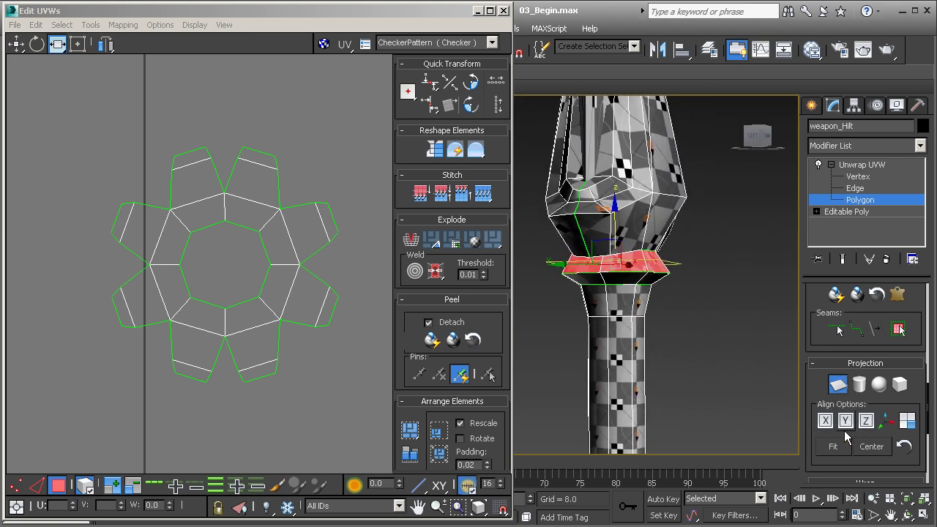
pyautogui.scroll(5, 611, 319)
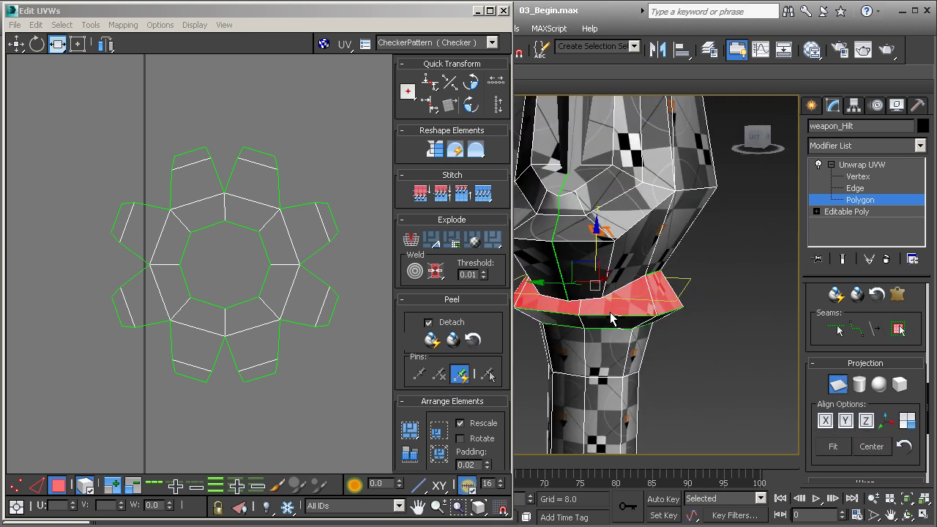
pyautogui.keyDown('alt'); pyautogui.moveTo(610, 319); pyautogui.dragTo(681, 305, button='middle'); pyautogui.keyUp('alt')
# Close the planar projection and move the new ring shell straight up, out of the UV tile and below the flower-shaped shell
pyautogui.moveTo(238, 349); pyautogui.dragTo(192, 249, button='middle')
pyautogui.scroll(-6, 191, 315)
pyautogui.moveTo(195, 322); pyautogui.dragTo(194, 291, button='middle')
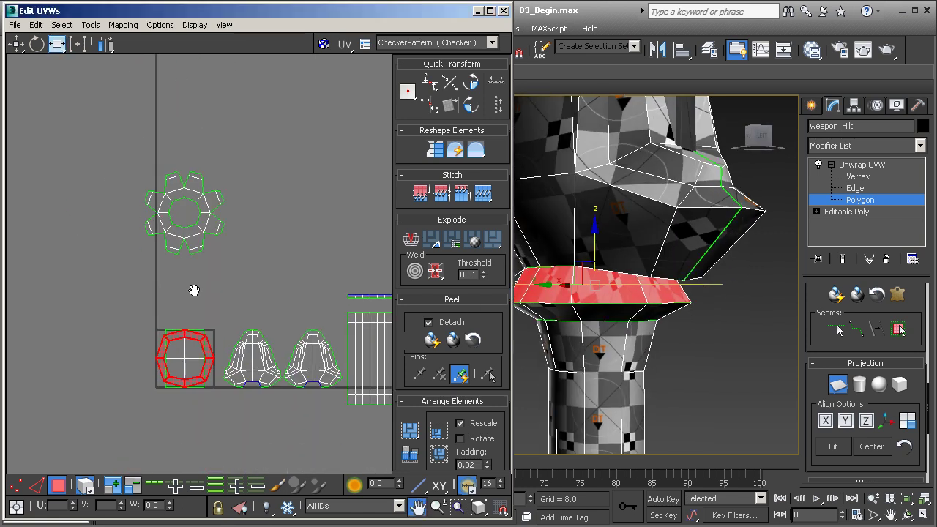
pyautogui.scroll(3, 187, 306)
pyautogui.click(39, 485)
pyautogui.click(60, 486)
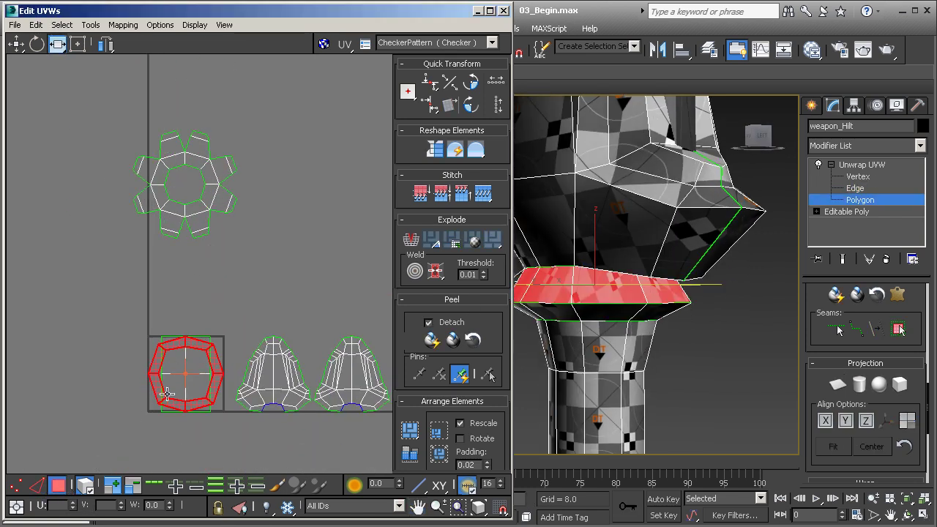
pyautogui.click(17, 44)
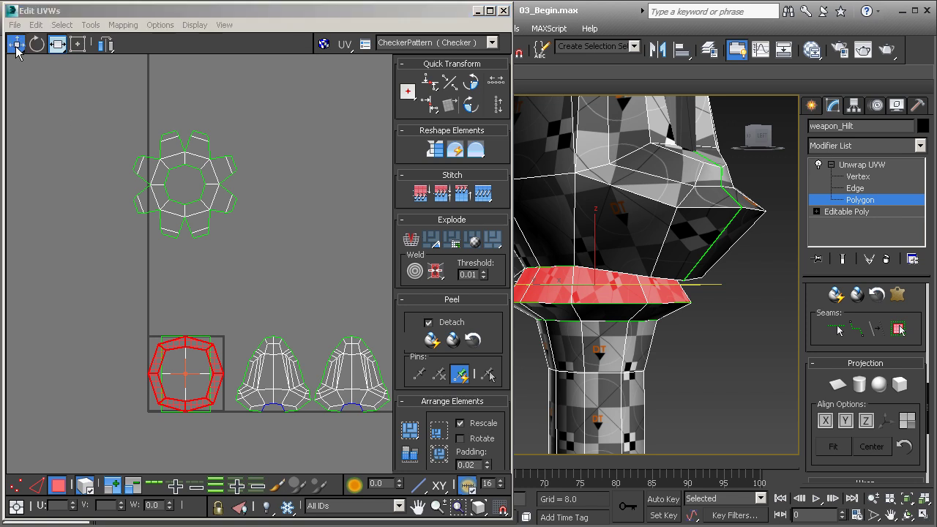
pyautogui.moveTo(205, 348); pyautogui.dragTo(205, 260)
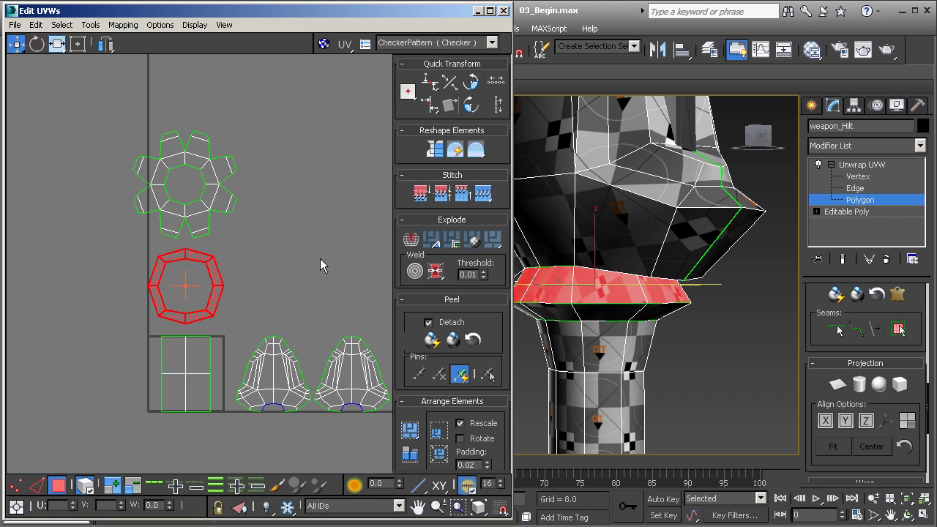
# Select all the polygons in the lower band around the same collar, facing the grip
pyautogui.keyDown('alt'); pyautogui.moveTo(595, 293); pyautogui.dragTo(628, 249, button='middle'); pyautogui.keyUp('alt')
pyautogui.click(629, 248)
pyautogui.click(575, 267)
pyautogui.click(547, 288)
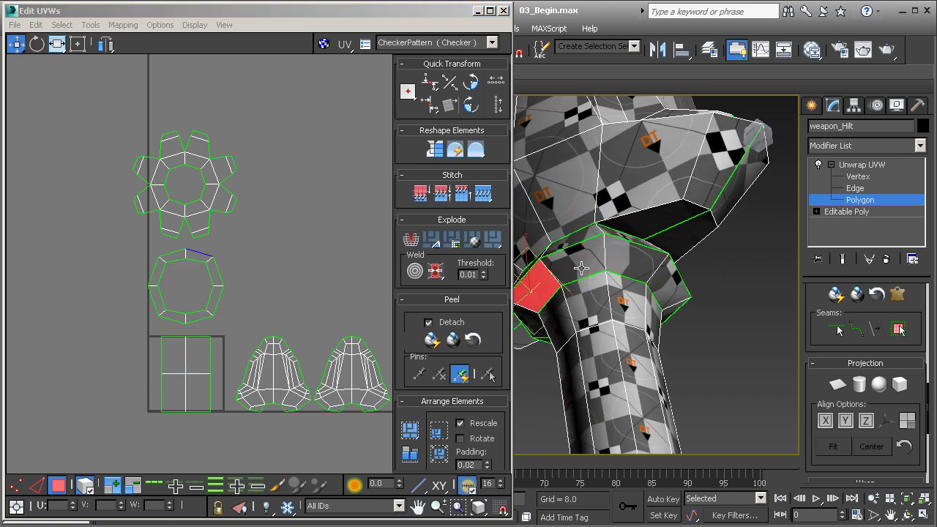
pyautogui.keyDown('ctrl'); pyautogui.click(582, 268); pyautogui.keyUp('ctrl')
pyautogui.keyDown('ctrl'); pyautogui.click(631, 266); pyautogui.keyUp('ctrl')
pyautogui.keyDown('ctrl'); pyautogui.click(671, 293); pyautogui.keyUp('ctrl')
pyautogui.keyDown('alt'); pyautogui.moveTo(671, 294); pyautogui.dragTo(580, 277, button='middle'); pyautogui.keyUp('alt')
pyautogui.keyDown('ctrl'); pyautogui.click(623, 253); pyautogui.keyUp('ctrl')
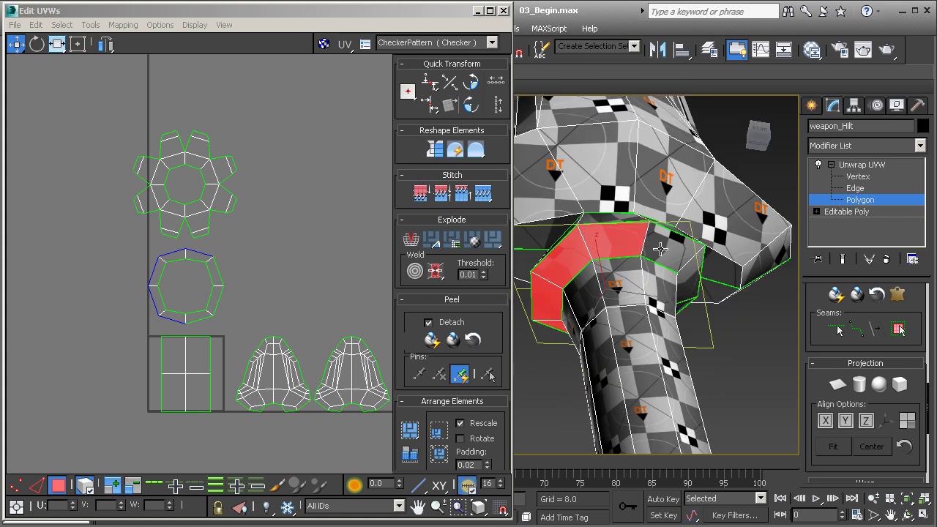
pyautogui.keyDown('ctrl'); pyautogui.click(662, 251); pyautogui.keyUp('ctrl')
pyautogui.keyDown('alt'); pyautogui.moveTo(662, 250); pyautogui.dragTo(796, 351, button='middle'); pyautogui.keyUp('alt')
pyautogui.keyDown('ctrl'); pyautogui.click(658, 249); pyautogui.keyUp('ctrl')
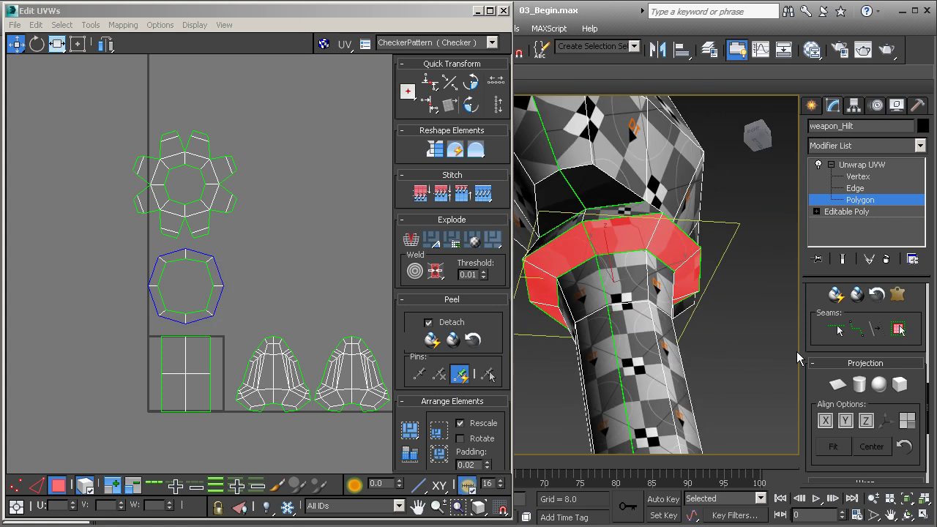
# Planar map the selected lower band and move its shell straight up above the flower-shaped shell
pyautogui.click(836, 385)
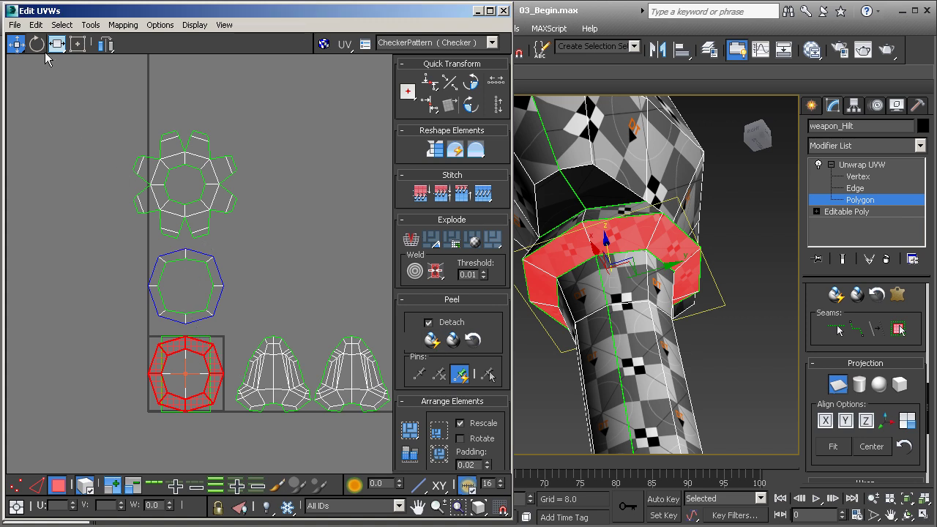
pyautogui.click(37, 485)
pyautogui.click(57, 485)
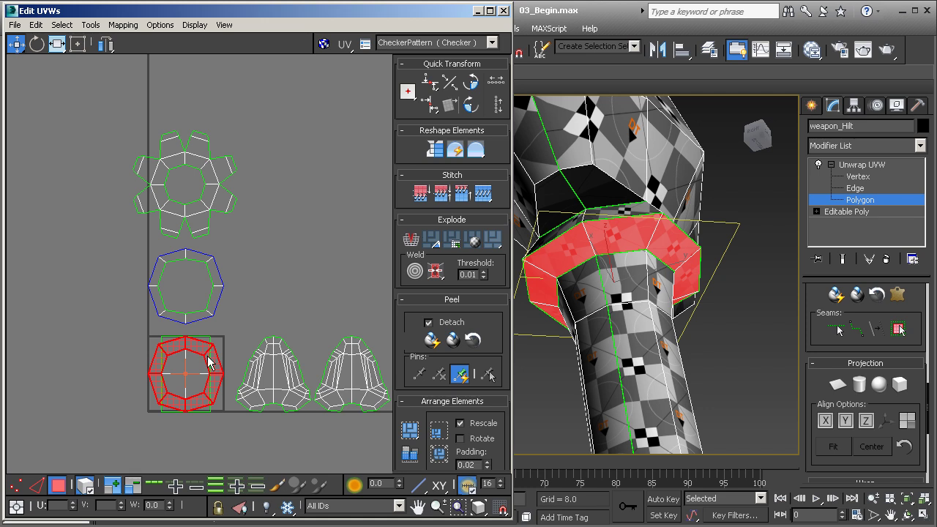
pyautogui.moveTo(209, 359); pyautogui.dragTo(209, 71)
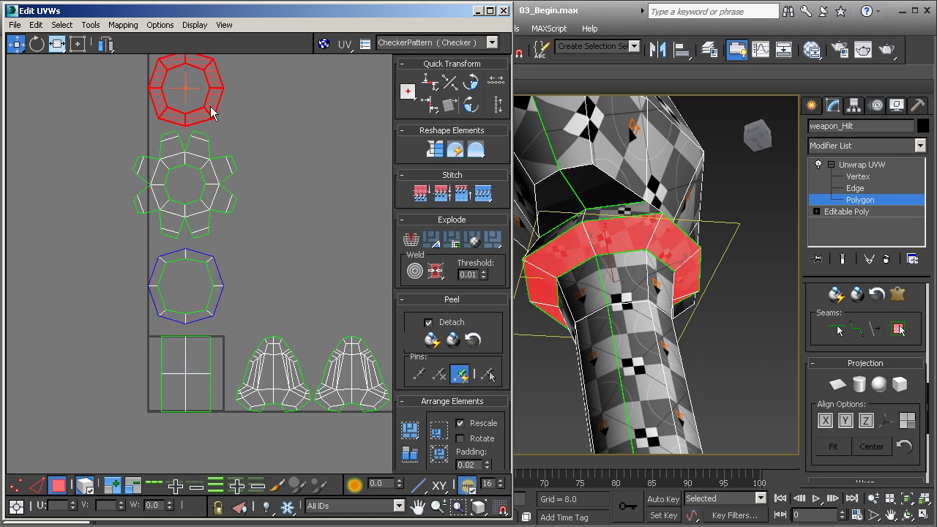
# Select the upper band's ring shell below the flower-shaped shell and move it up above the lower band's shell
pyautogui.click(213, 277)
pyautogui.moveTo(213, 263); pyautogui.dragTo(211, 377, button='middle')
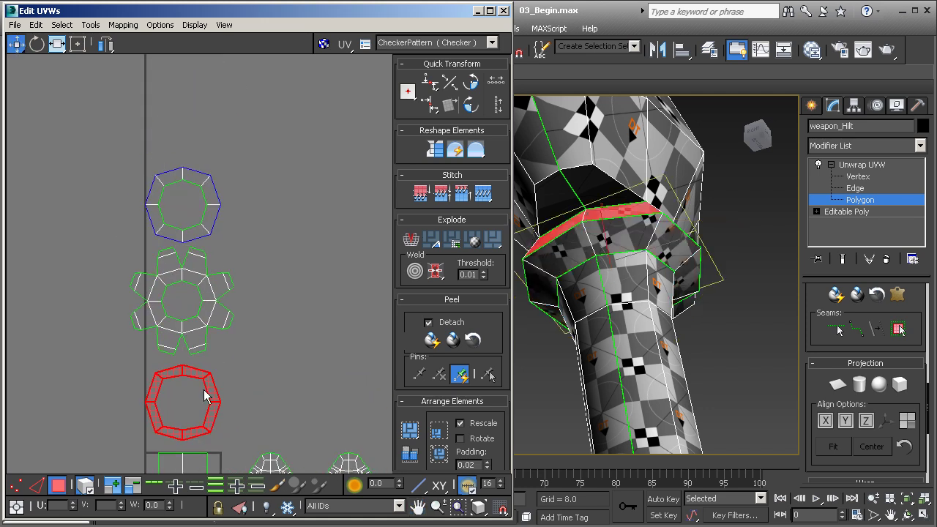
pyautogui.moveTo(200, 384); pyautogui.dragTo(200, 103)
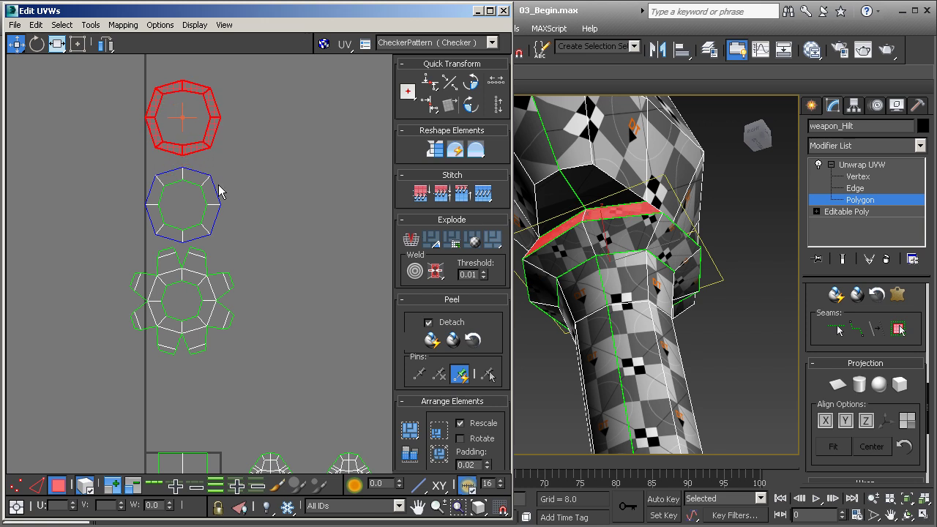
# Switch off whole-shell selection and deselect the upper band's ring shell in the UV layout
pyautogui.scroll(8, 615, 229)
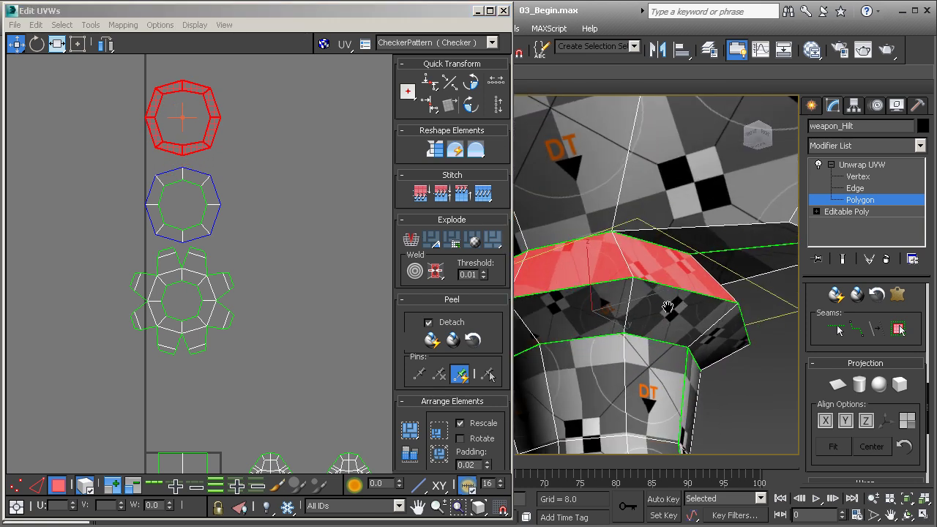
pyautogui.keyDown('alt'); pyautogui.moveTo(656, 277); pyautogui.dragTo(588, 221, button='middle'); pyautogui.keyUp('alt')
pyautogui.keyDown('alt'); pyautogui.moveTo(707, 253); pyautogui.dragTo(628, 243, button='middle'); pyautogui.keyUp('alt')
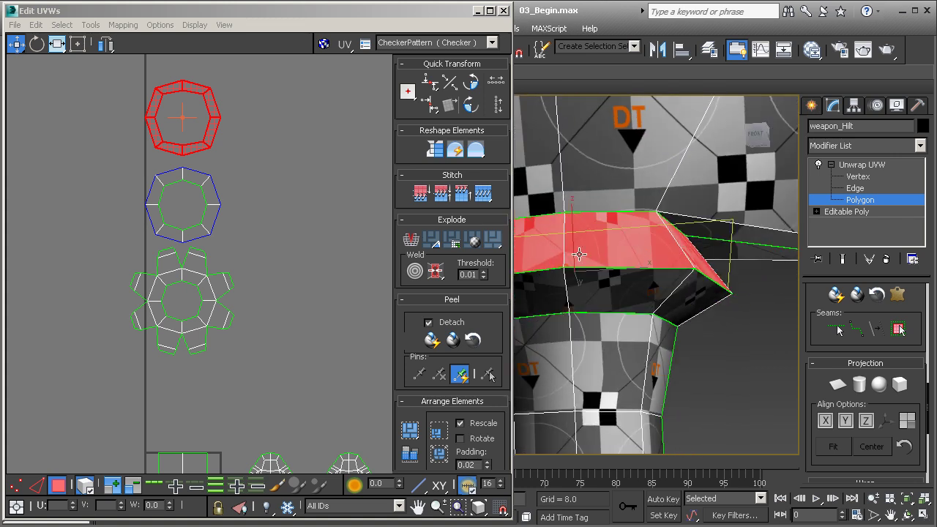
pyautogui.moveTo(200, 99); pyautogui.dragTo(243, 135, button='middle')
pyautogui.scroll(2, 243, 136)
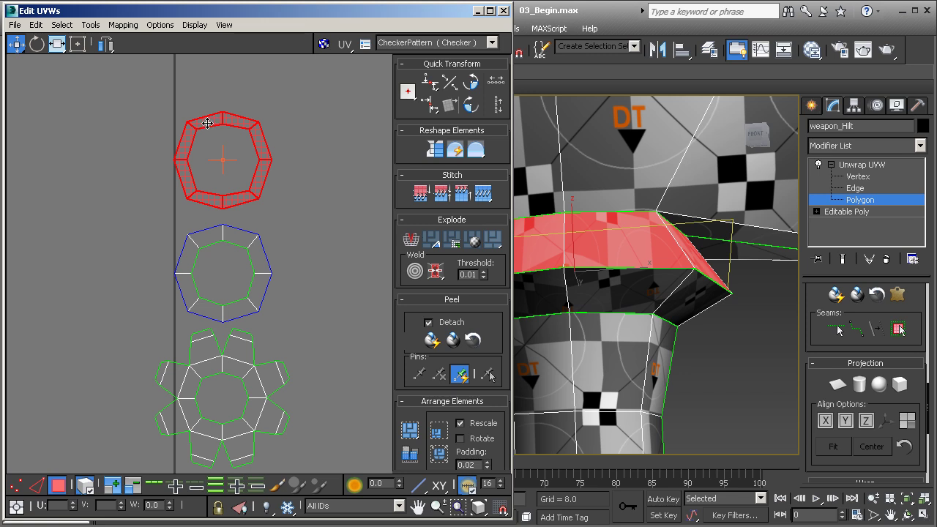
pyautogui.click(214, 150)
pyautogui.click(205, 123)
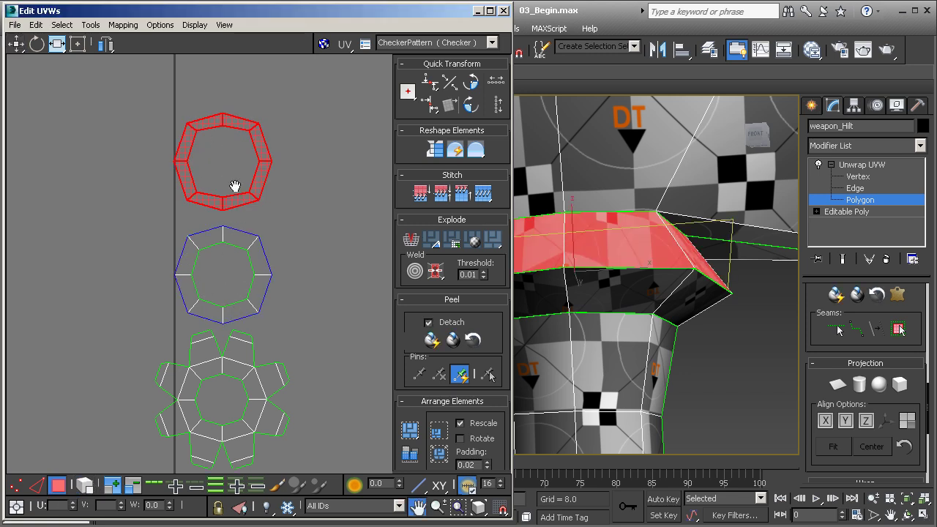
pyautogui.moveTo(236, 183); pyautogui.dragTo(239, 219, button='middle')
pyautogui.click(294, 233)
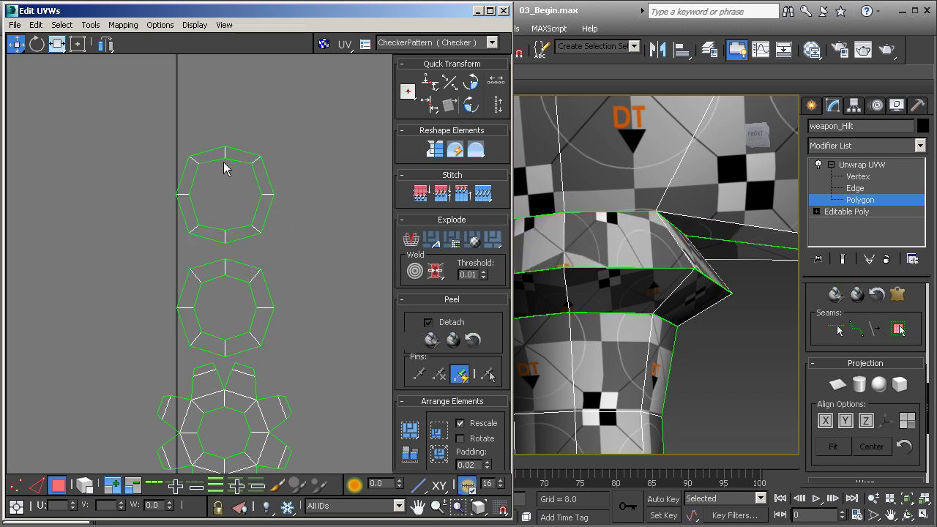
# Break the two top polygons and the two right-side polygons of the upper band's ring shell into separate pieces
pyautogui.click(207, 155)
pyautogui.rightClick(209, 154)
pyautogui.click(204, 198)
pyautogui.click(238, 158)
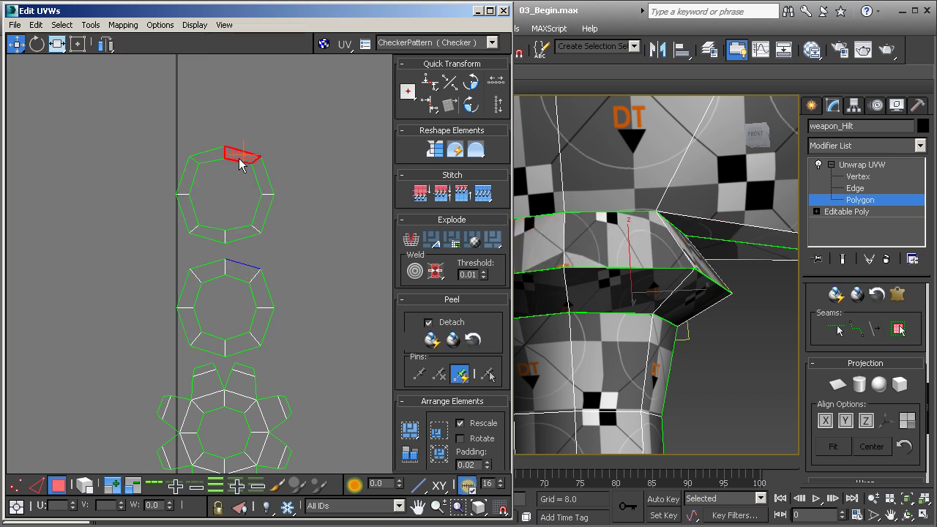
pyautogui.rightClick(238, 158)
pyautogui.click(230, 192)
pyautogui.click(257, 175)
pyautogui.rightClick(257, 174)
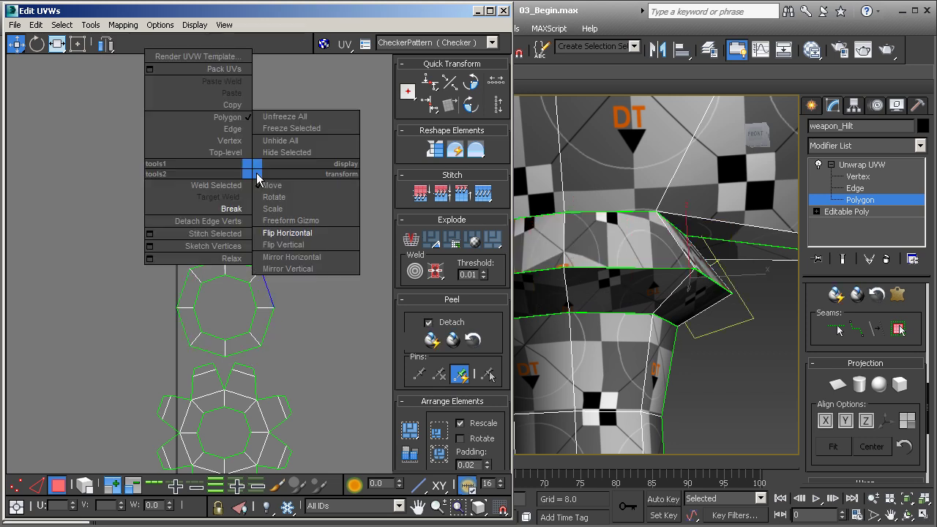
pyautogui.click(236, 208)
pyautogui.click(261, 212)
pyautogui.rightClick(261, 213)
pyautogui.click(244, 254)
# Break the remaining bottom and left-side polygons of the upper band's ring shell into separate pieces
pyautogui.click(242, 235)
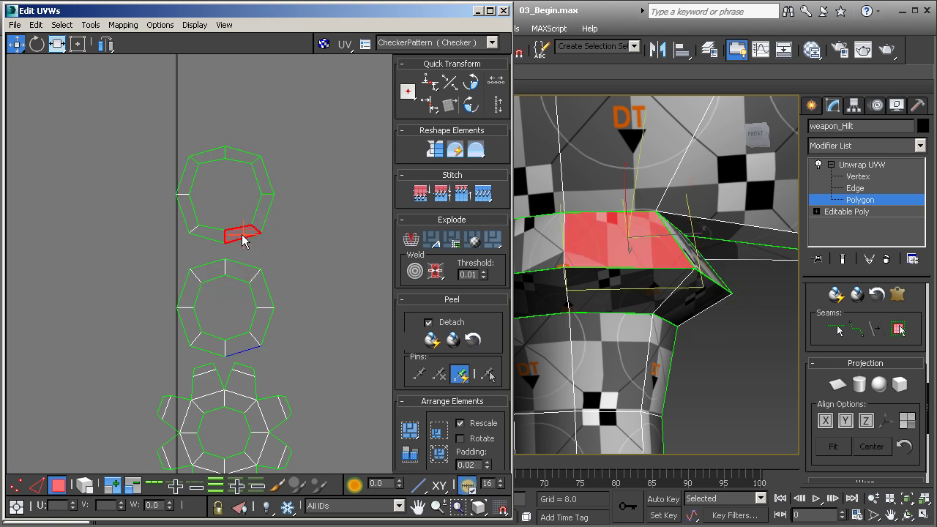
pyautogui.rightClick(241, 235)
pyautogui.click(220, 268)
pyautogui.click(212, 236)
pyautogui.click(212, 237)
pyautogui.rightClick(211, 232)
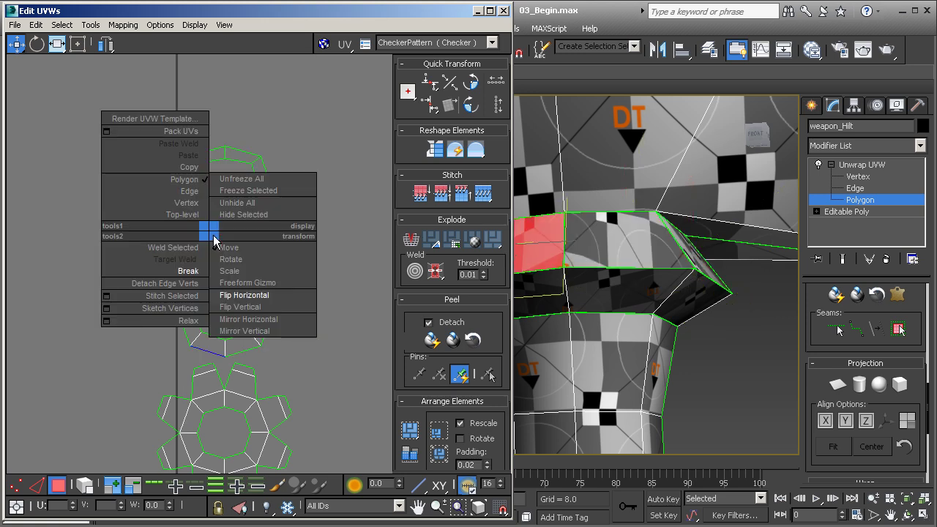
pyautogui.click(194, 270)
pyautogui.rightClick(186, 212)
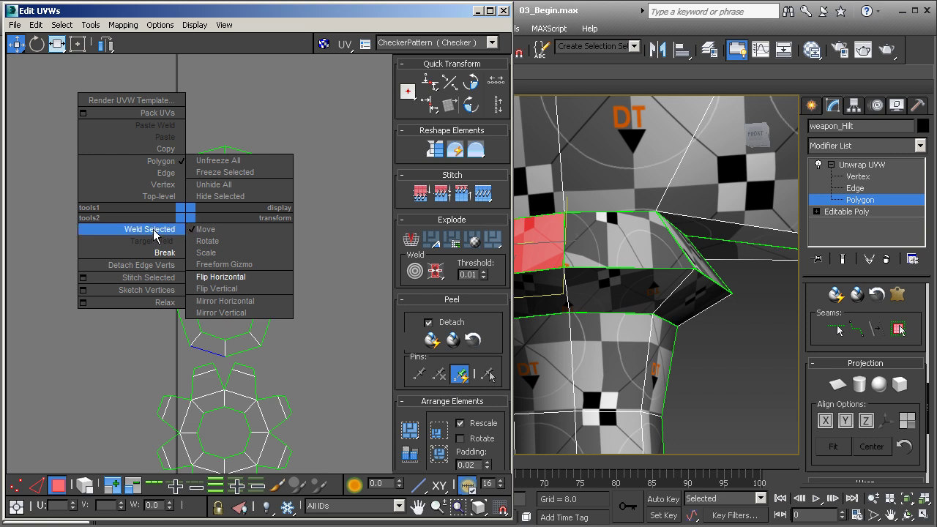
pyautogui.click(150, 229)
pyautogui.click(183, 210)
pyautogui.rightClick(183, 211)
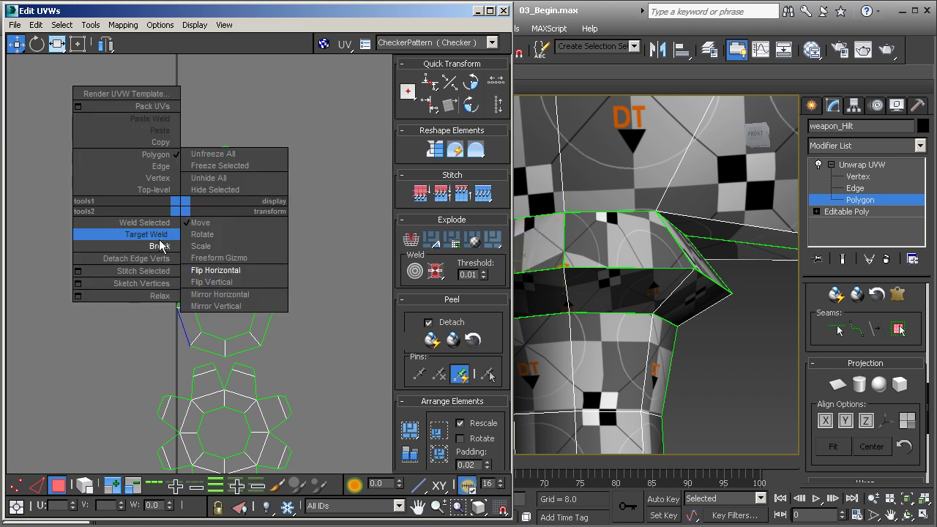
pyautogui.click(159, 245)
pyautogui.click(186, 183)
pyautogui.click(155, 188)
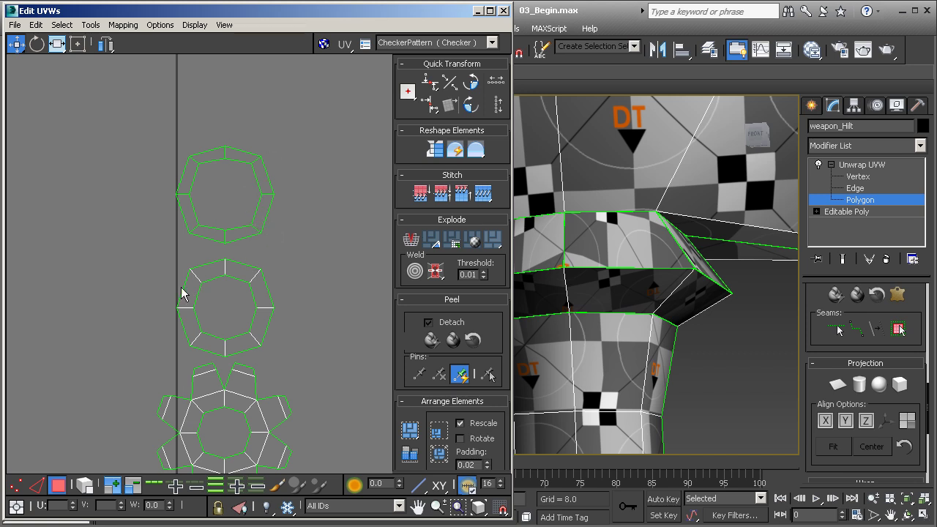
# Stitch the matching loose polygon to the lower ring's top-right outer edge and pull its free edge outward as a petal
pyautogui.click(235, 238)
pyautogui.click(247, 269)
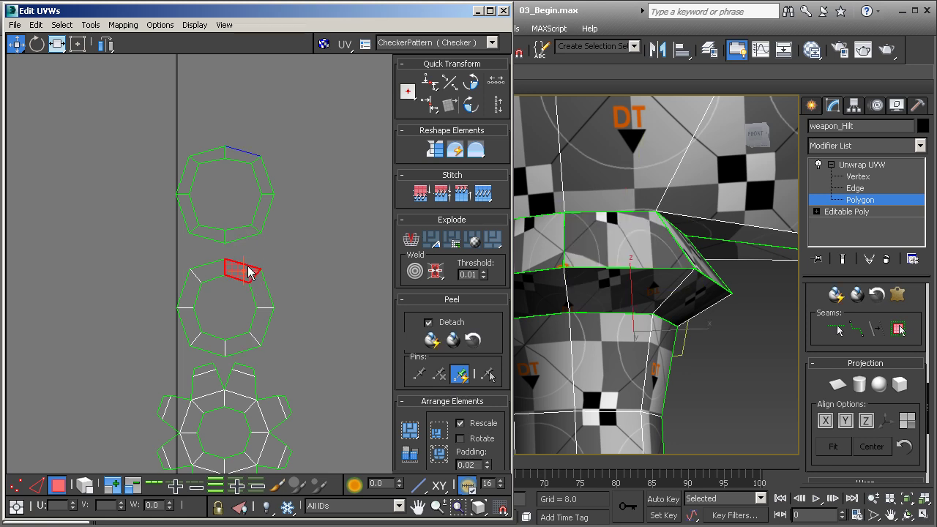
pyautogui.press('2')
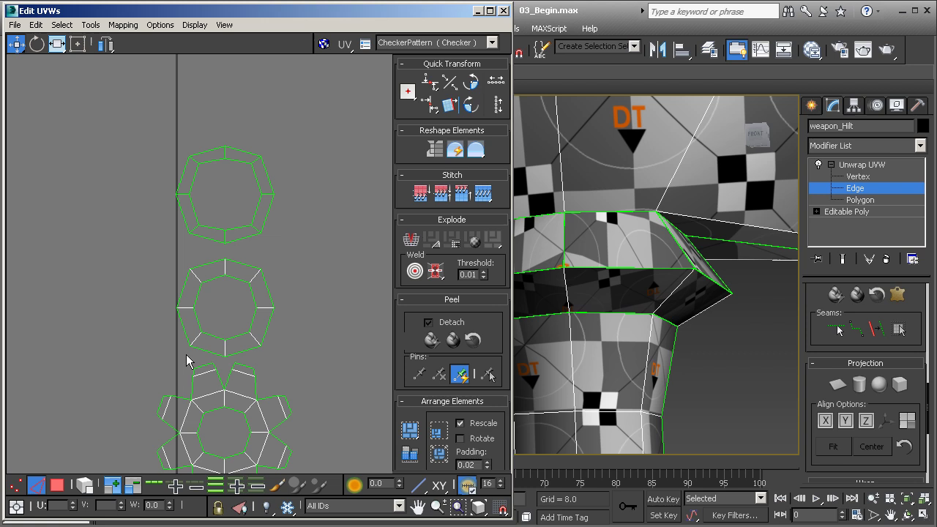
pyautogui.click(244, 265)
pyautogui.click(479, 194)
pyautogui.scroll(4, 264, 249)
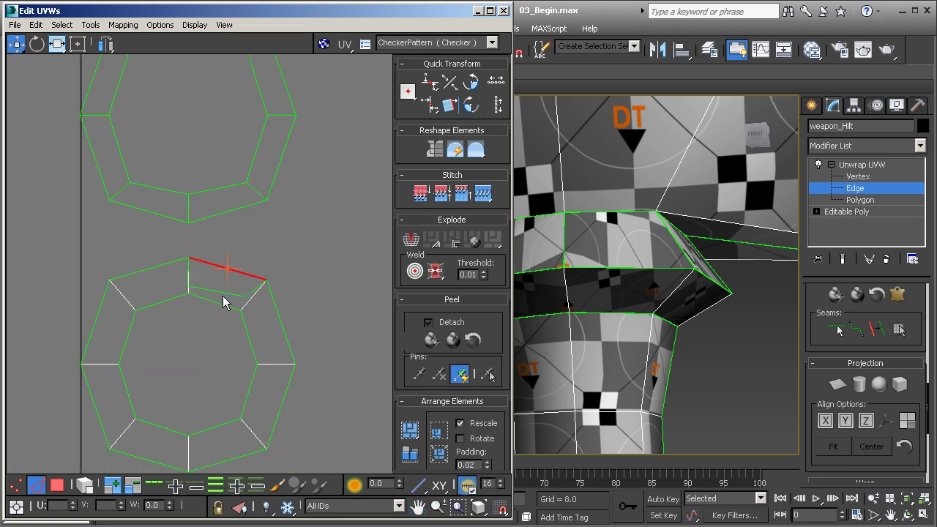
# Stitch the matching loose polygons to the lower ring's two right-side outer edges and move their free edges outward
pyautogui.click(278, 313)
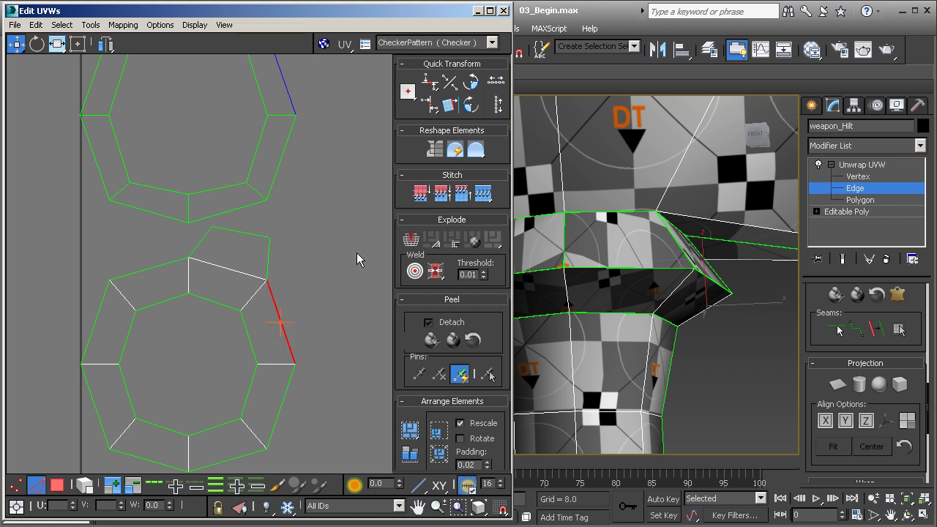
pyautogui.click(477, 196)
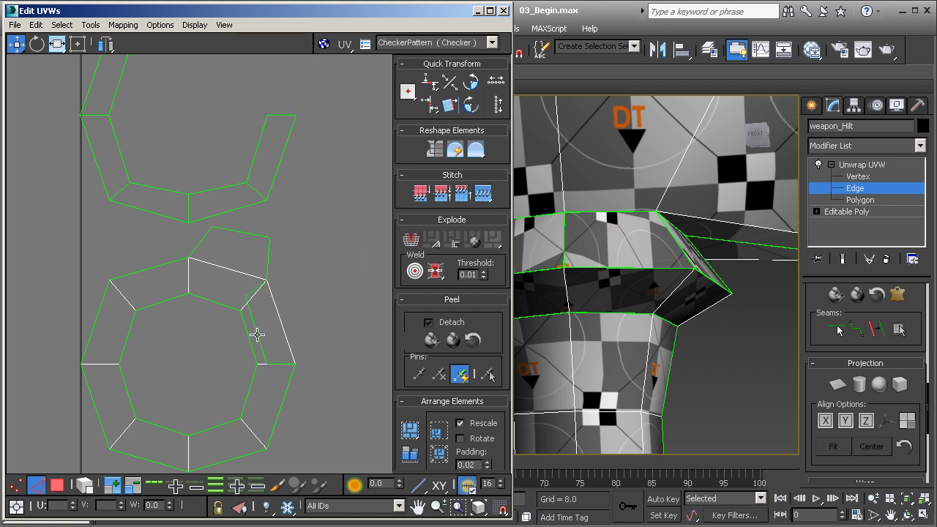
pyautogui.moveTo(283, 325); pyautogui.dragTo(323, 304)
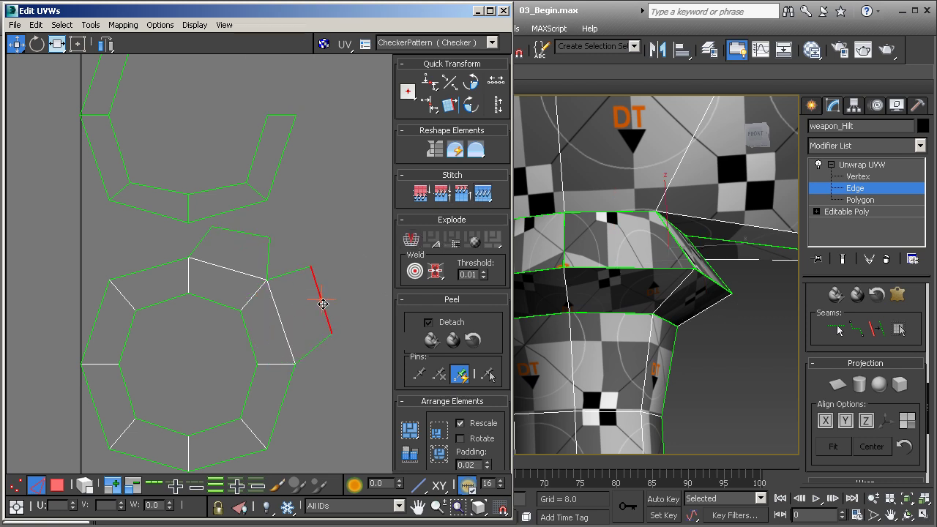
pyautogui.click(286, 395)
pyautogui.moveTo(285, 395); pyautogui.dragTo(305, 308, button='middle')
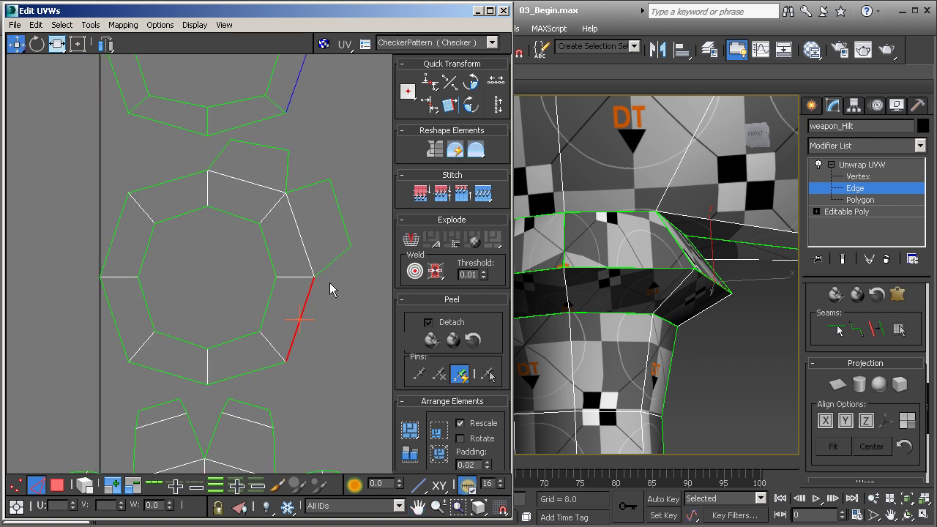
pyautogui.moveTo(276, 308); pyautogui.dragTo(335, 330)
# Stitch the matching loose polygons to the ring's two bottom outer edges and move their free edges outward
pyautogui.moveTo(259, 377); pyautogui.dragTo(299, 329, button='middle')
pyautogui.click(296, 322)
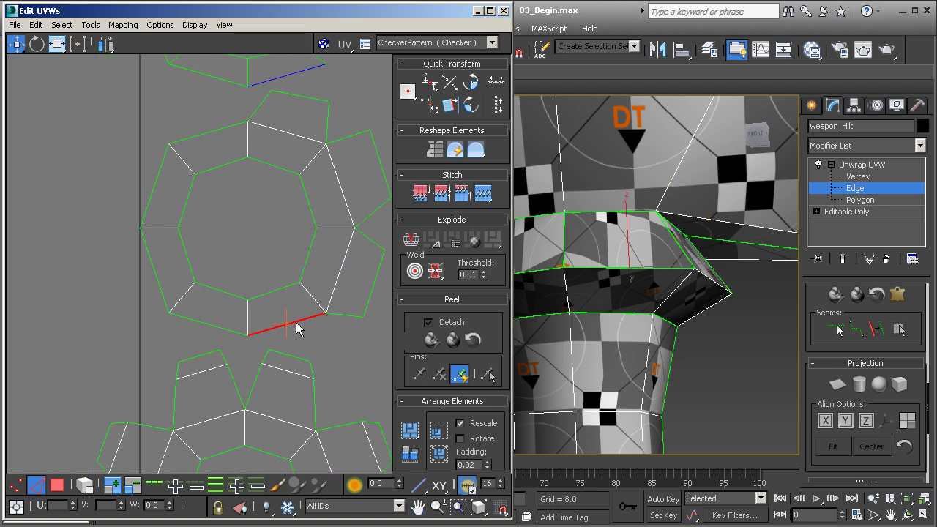
pyautogui.click(482, 192)
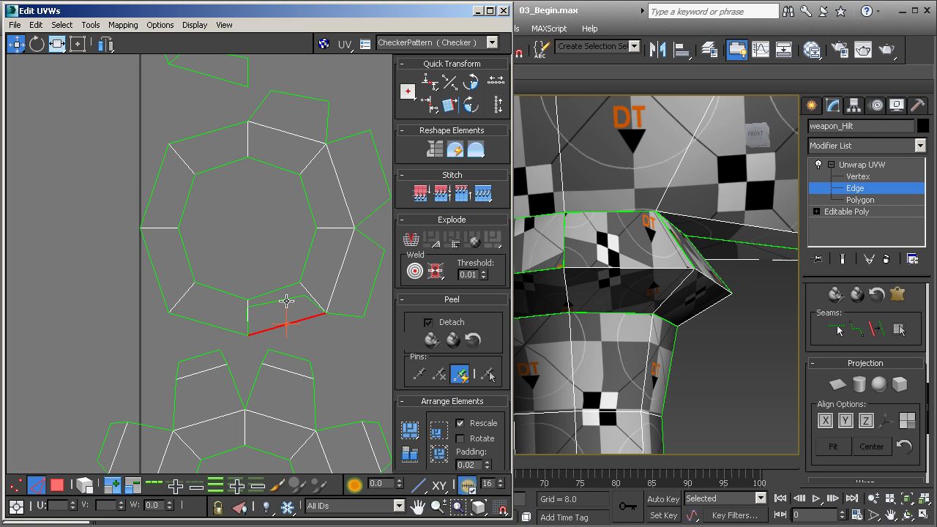
pyautogui.moveTo(286, 301); pyautogui.dragTo(305, 352)
pyautogui.click(231, 330)
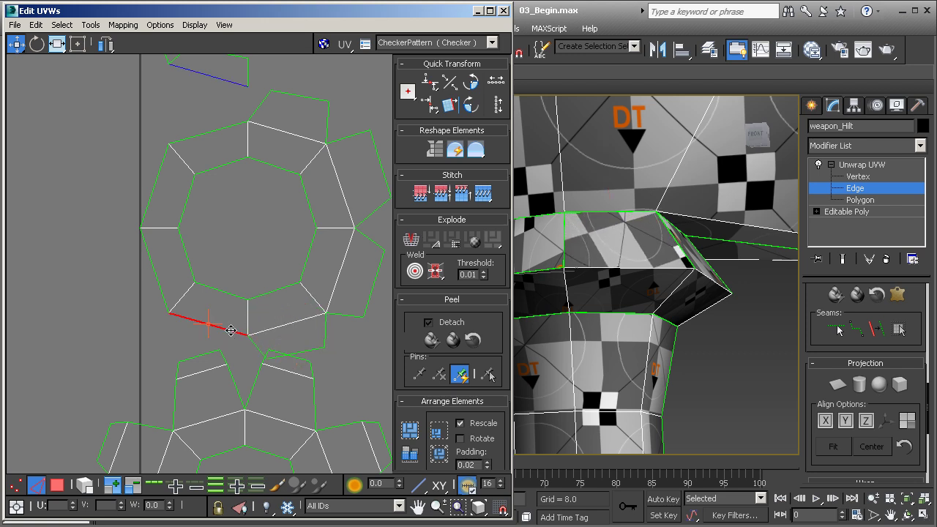
pyautogui.click(483, 192)
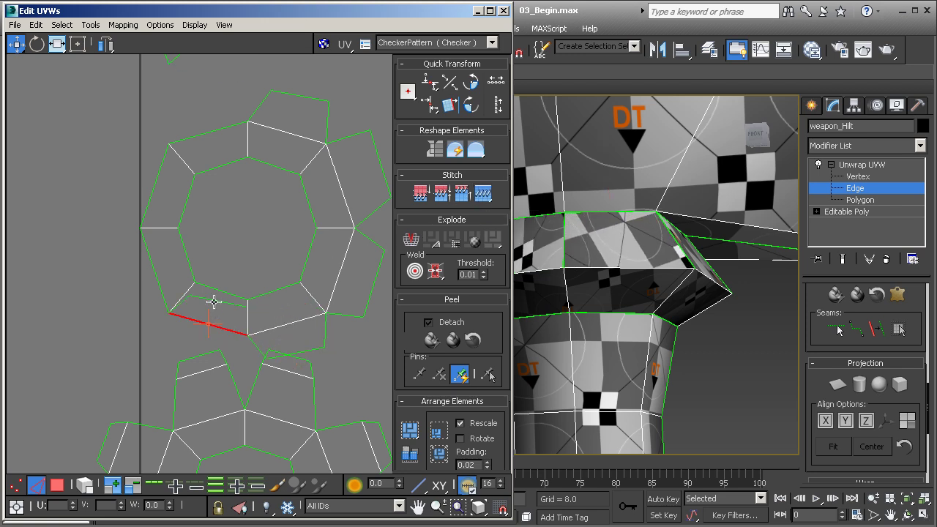
pyautogui.click(172, 345)
# Stitch the matching loose polygons to the ring's two left-side outer edges and move their free edges outward
pyautogui.click(161, 292)
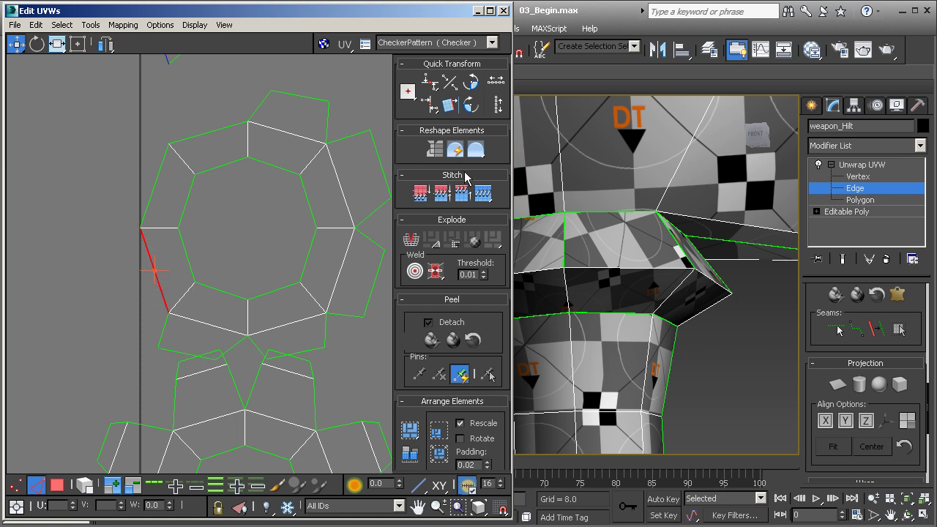
pyautogui.moveTo(178, 259); pyautogui.dragTo(113, 280)
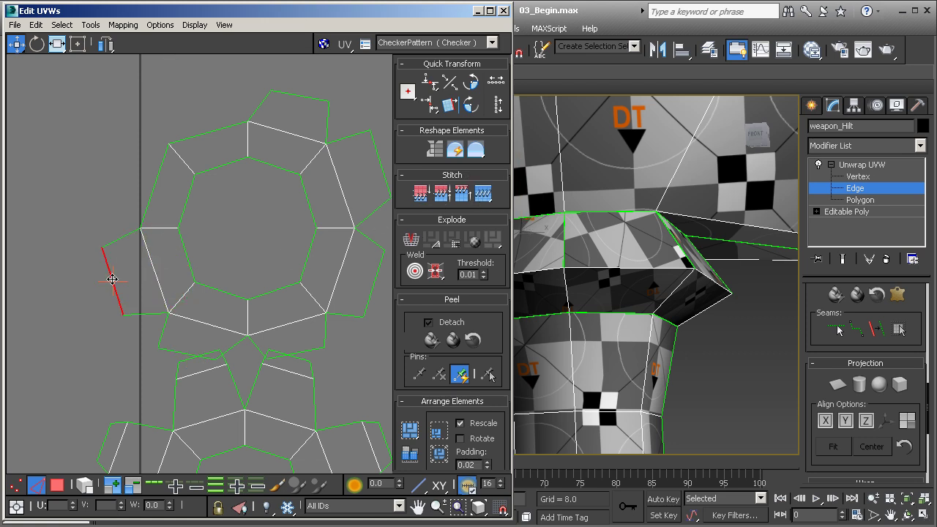
pyautogui.click(152, 195)
pyautogui.moveTo(175, 218); pyautogui.dragTo(213, 288, button='middle')
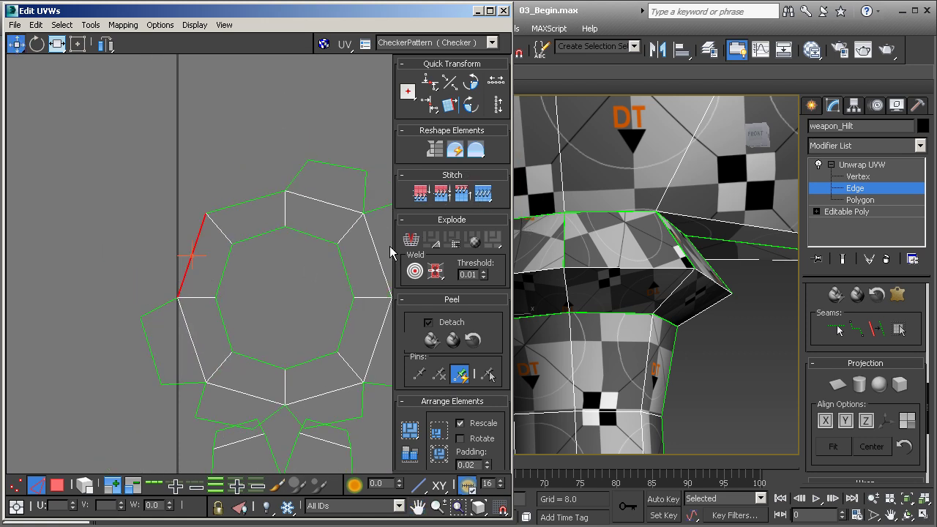
pyautogui.click(461, 192)
pyautogui.moveTo(218, 260); pyautogui.dragTo(161, 238)
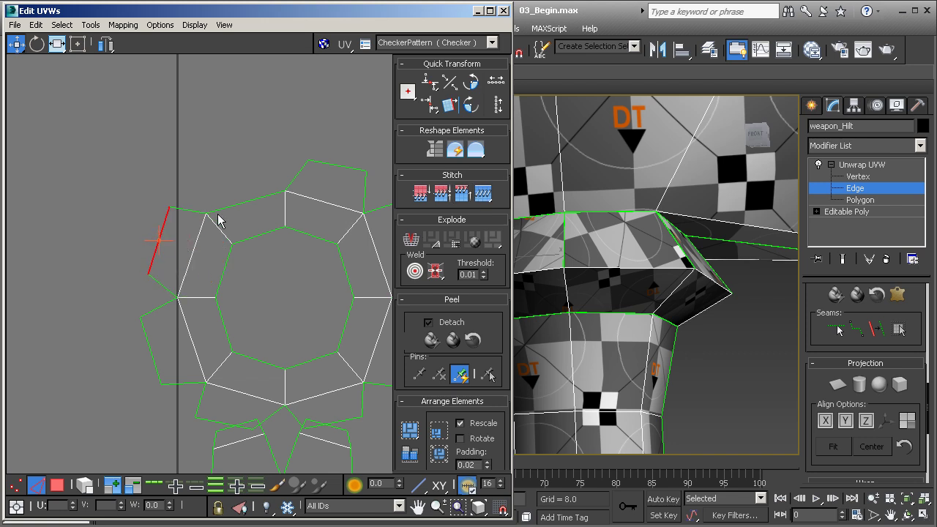
# Stitch the last loose polygon to the ring's top-left outer edge and move its free edge outward to complete the petals
pyautogui.click(241, 203)
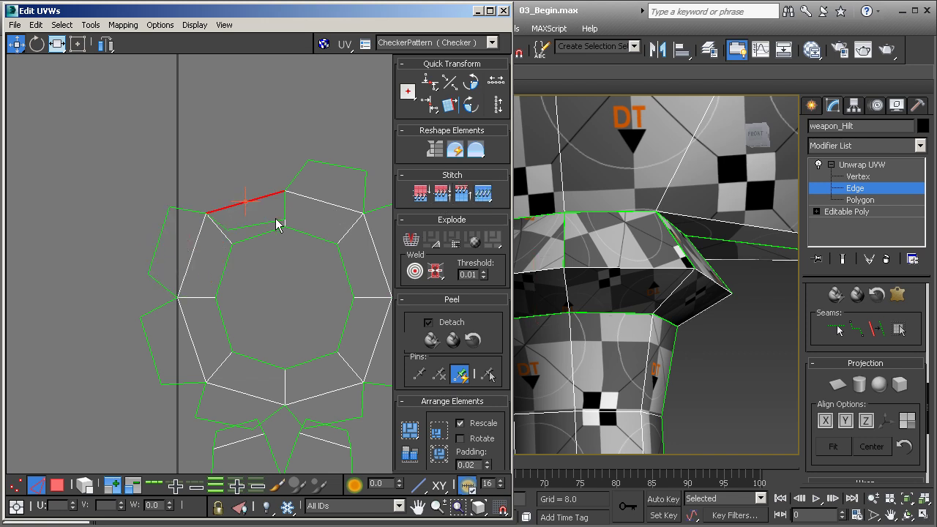
pyautogui.click(267, 223)
pyautogui.moveTo(266, 223); pyautogui.dragTo(246, 165)
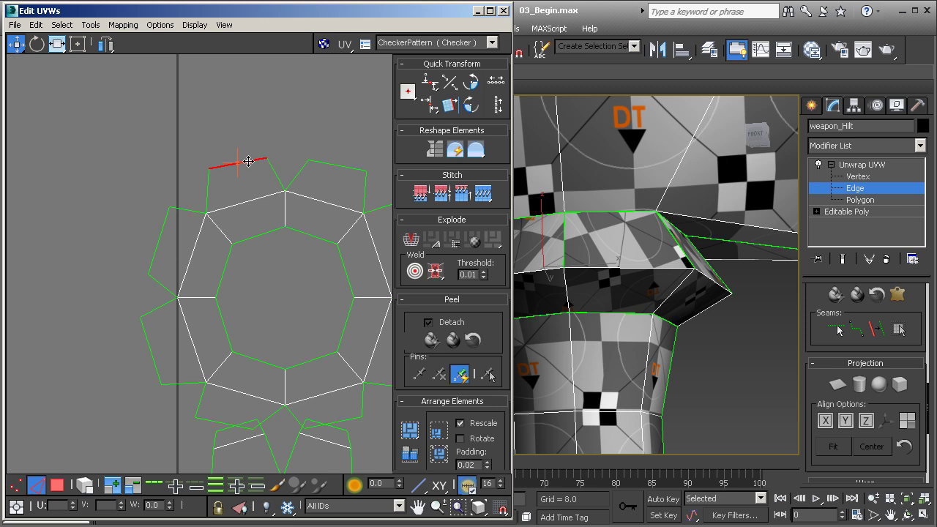
# Select the entire new flower-shaped collar shell and move it up, clear of the older flower-shaped shell below
pyautogui.scroll(-3, 248, 251)
pyautogui.click(57, 485)
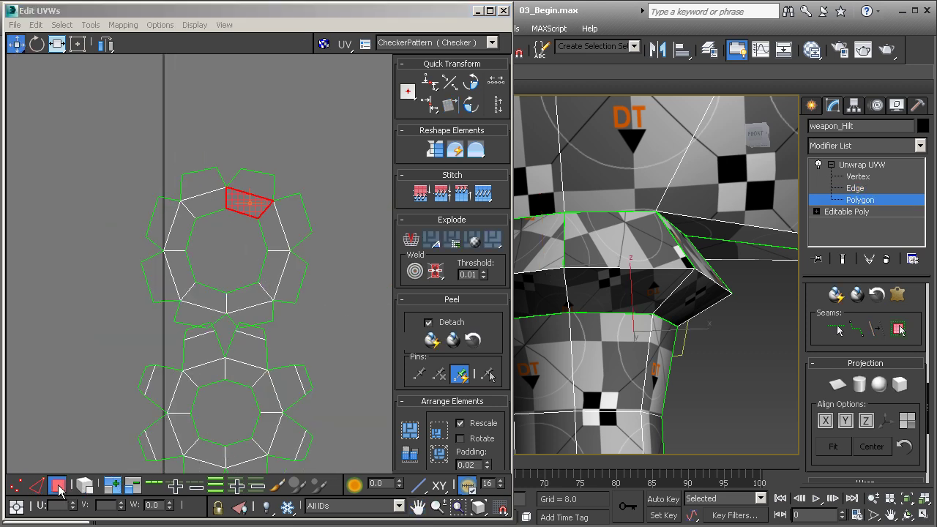
pyautogui.doubleClick(206, 304)
pyautogui.moveTo(206, 303); pyautogui.dragTo(197, 325, button='middle')
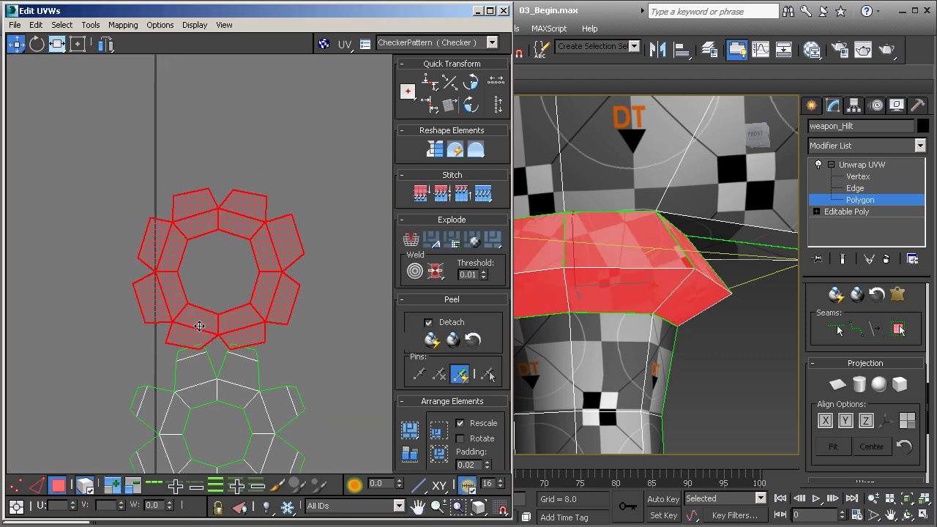
pyautogui.moveTo(197, 325); pyautogui.dragTo(203, 268)
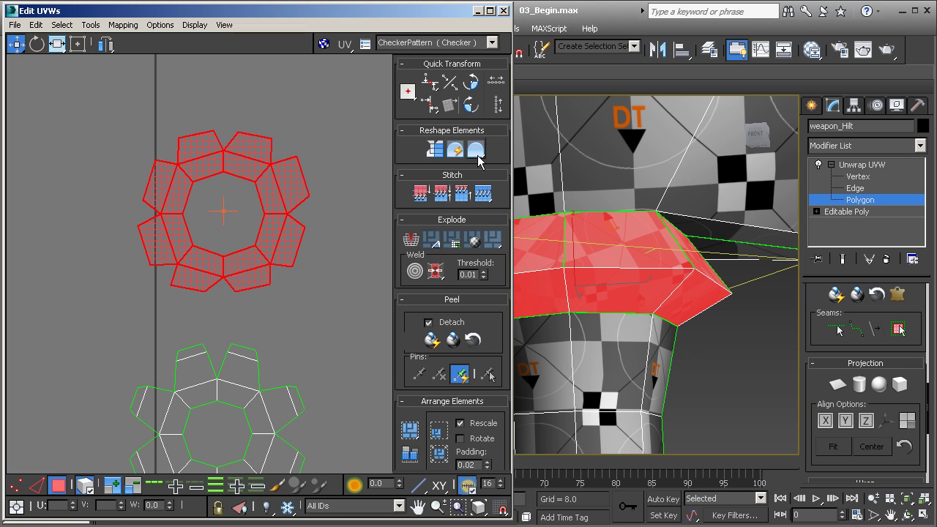
# Relax the selected flower-shaped shell with Relax By Polygon Angles at 100 iterations, amount 0.1 and stretch 0.0
pyautogui.moveTo(476, 154); pyautogui.dragTo(476, 160)
pyautogui.click(475, 160)
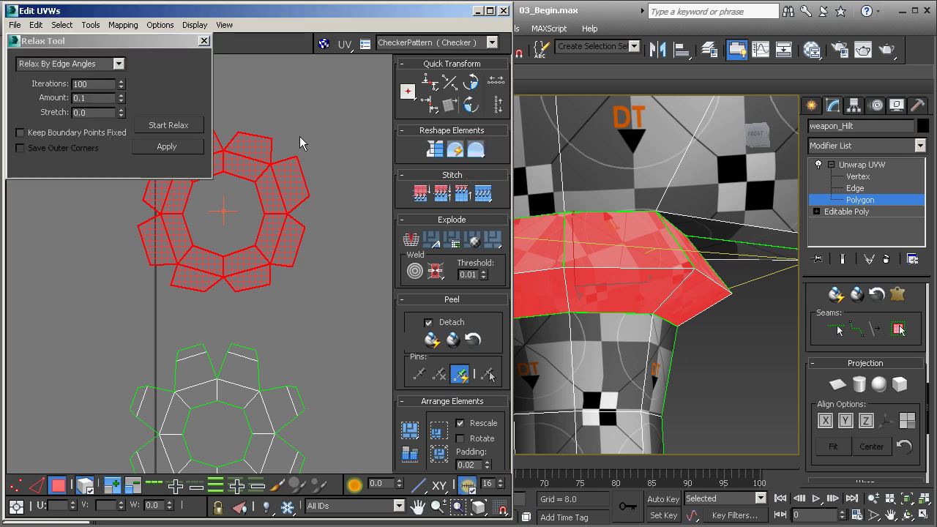
pyautogui.click(118, 64)
pyautogui.click(95, 92)
pyautogui.click(168, 125)
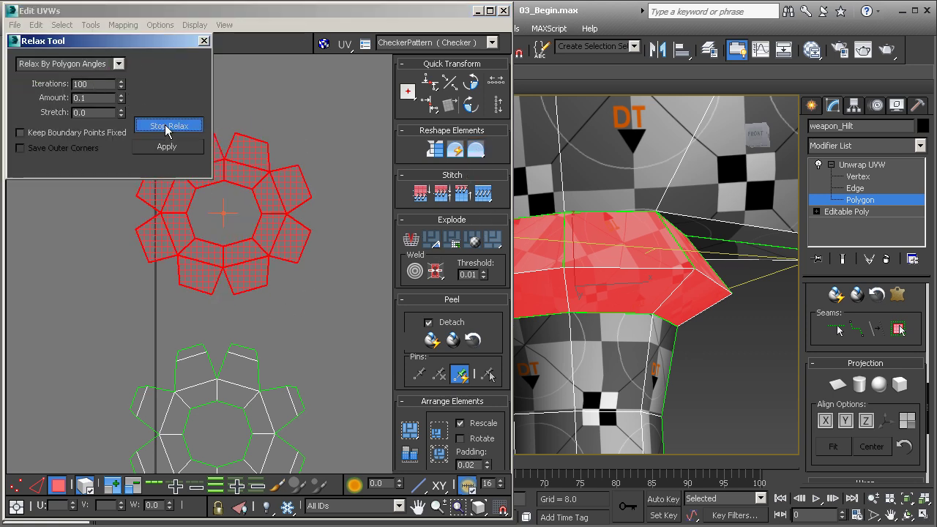
pyautogui.click(204, 41)
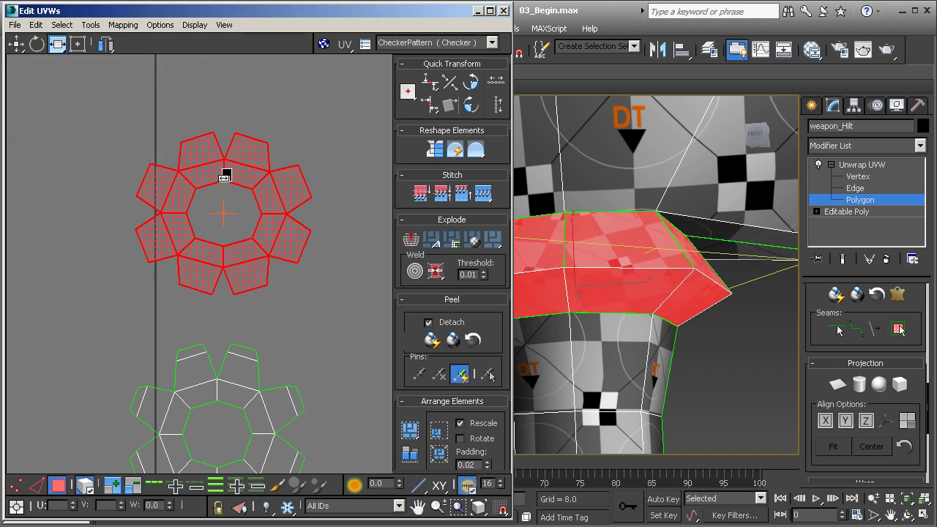
# Scale the selected flower-shaped collar shell slightly narrower horizontally to even out the guard collar's checker pattern, and deselect it
pyautogui.moveTo(261, 192); pyautogui.dragTo(255, 186)
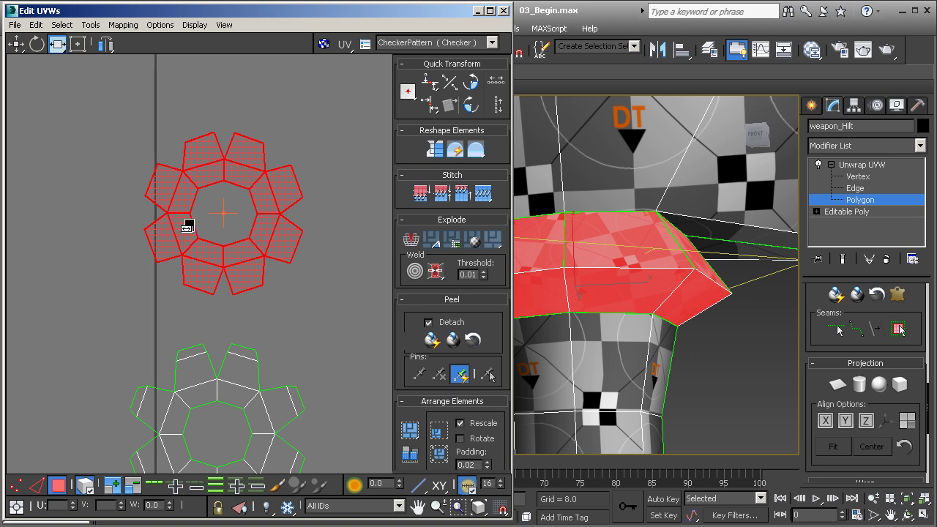
pyautogui.moveTo(621, 285)
pyautogui.keyDown('alt'); pyautogui.mouseDown(button='middle')
pyautogui.moveTo(663, 324)
pyautogui.moveTo(745, 373)
pyautogui.moveTo(665, 345)
pyautogui.moveTo(619, 305)
pyautogui.moveTo(575, 302)
pyautogui.moveTo(628, 300)
pyautogui.mouseUp(button='middle'); pyautogui.keyUp('alt')
pyautogui.click(756, 373)
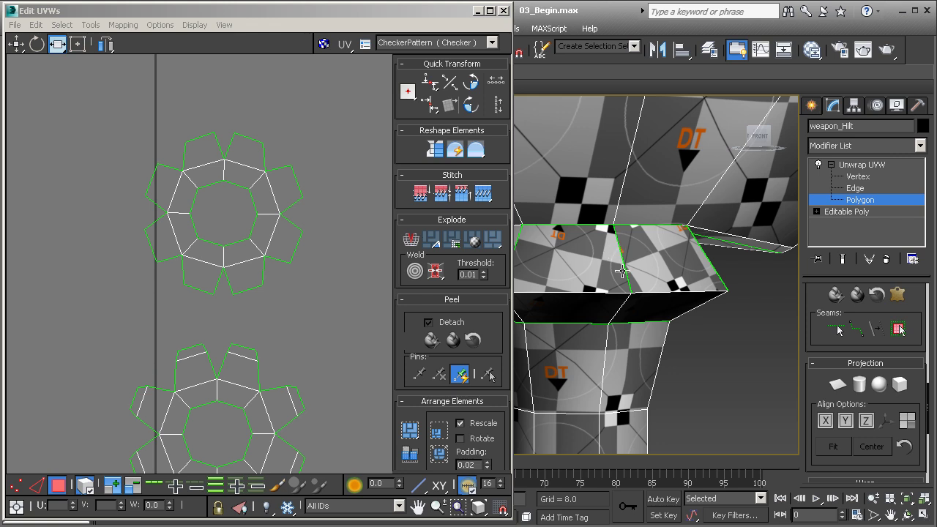
pyautogui.keyDown('alt'); pyautogui.moveTo(623, 270); pyautogui.dragTo(625, 296, button='middle'); pyautogui.keyUp('alt')
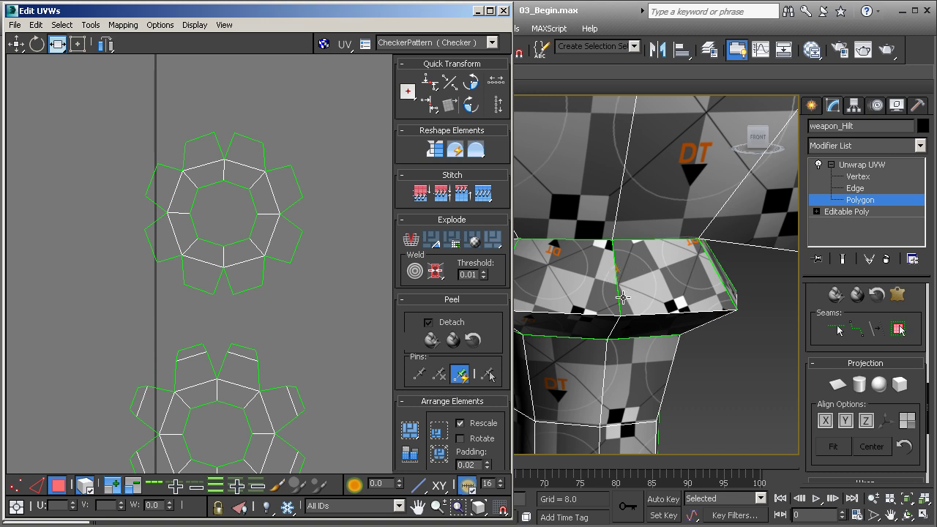
# Select all the polygons of the pointed tip at the pommel end of the hilt
pyautogui.keyDown('alt'); pyautogui.moveTo(599, 294); pyautogui.dragTo(673, 257, button='middle'); pyautogui.keyUp('alt')
pyautogui.scroll(-5, 617, 296)
pyautogui.moveTo(595, 341); pyautogui.dragTo(662, 366, button='middle')
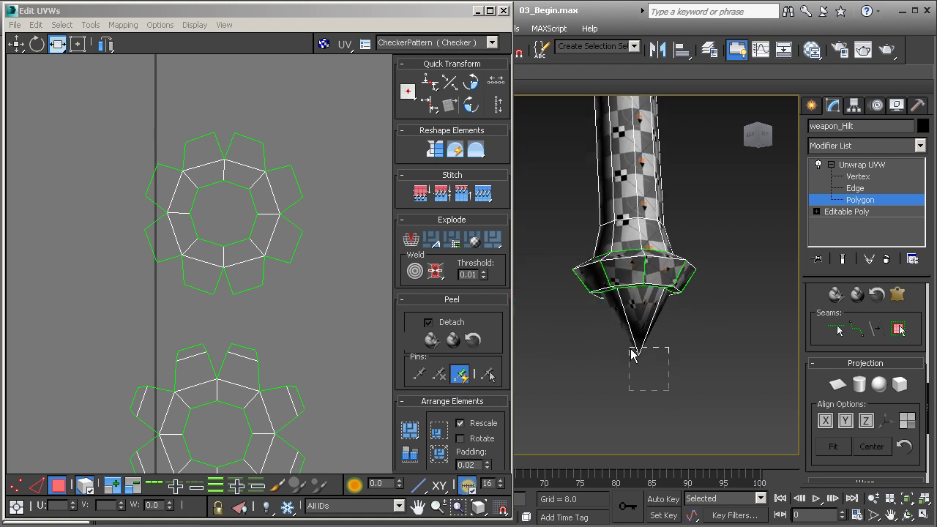
pyautogui.moveTo(630, 349); pyautogui.dragTo(630, 349)
pyautogui.keyDown('alt'); pyautogui.moveTo(640, 333); pyautogui.dragTo(719, 306, button='middle'); pyautogui.keyUp('alt')
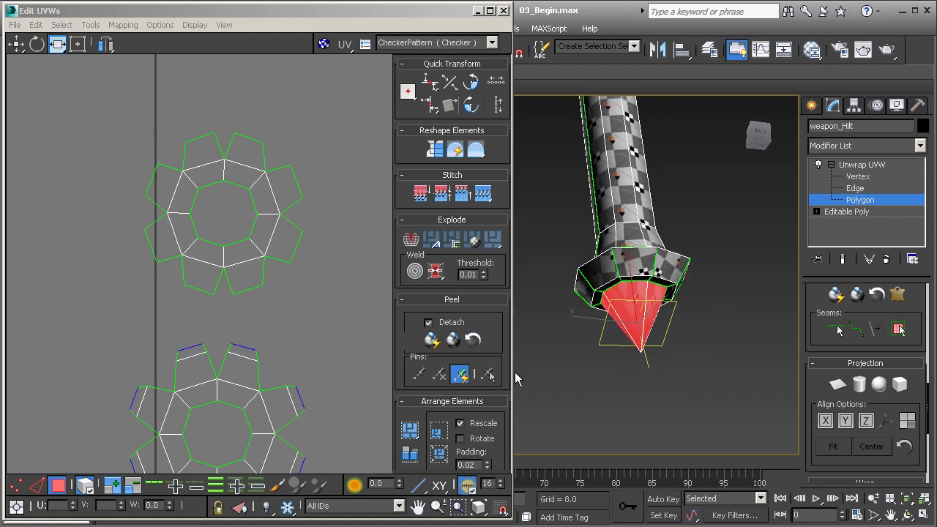
# Apply a planar projection to the selected pommel tip polygons, replacing their rectangular UV shell
pyautogui.moveTo(327, 363); pyautogui.dragTo(279, 196, button='middle')
pyautogui.scroll(-4, 280, 196)
pyautogui.moveTo(249, 340); pyautogui.dragTo(177, 249, button='middle')
pyautogui.scroll(1, 226, 316)
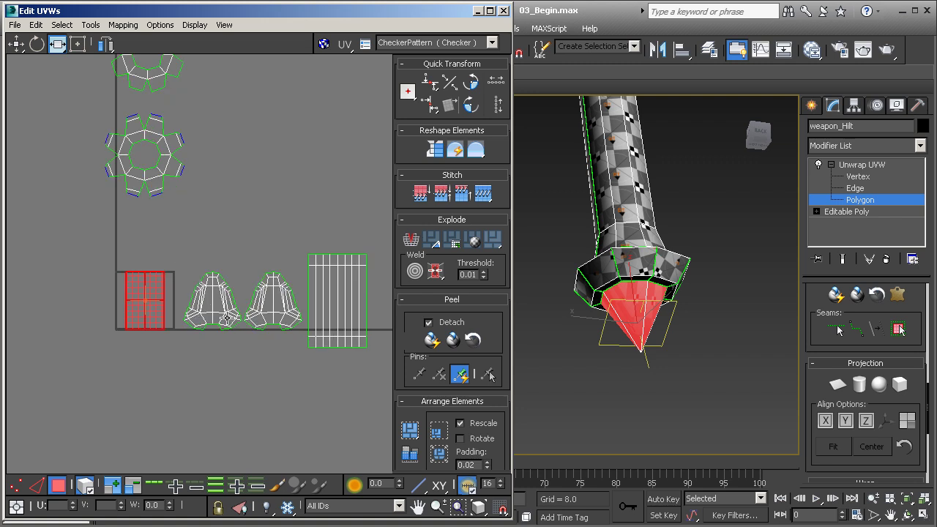
pyautogui.scroll(2, 226, 318)
pyautogui.moveTo(199, 292); pyautogui.dragTo(253, 259, button='middle')
pyautogui.scroll(2, 252, 306)
pyautogui.scroll(4, 195, 249)
pyautogui.moveTo(194, 249); pyautogui.dragTo(254, 309, button='middle')
pyautogui.scroll(2, 254, 308)
pyautogui.moveTo(254, 309); pyautogui.dragTo(208, 286, button='middle')
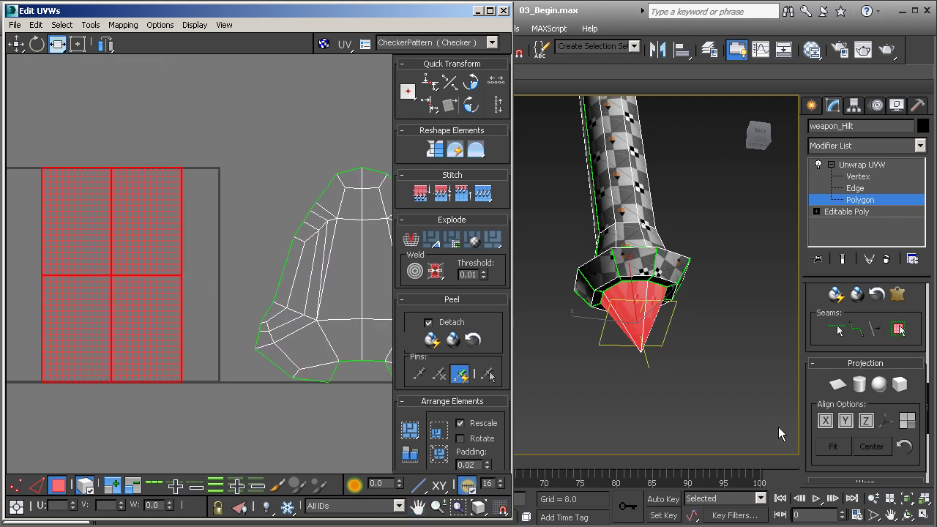
pyautogui.click(839, 386)
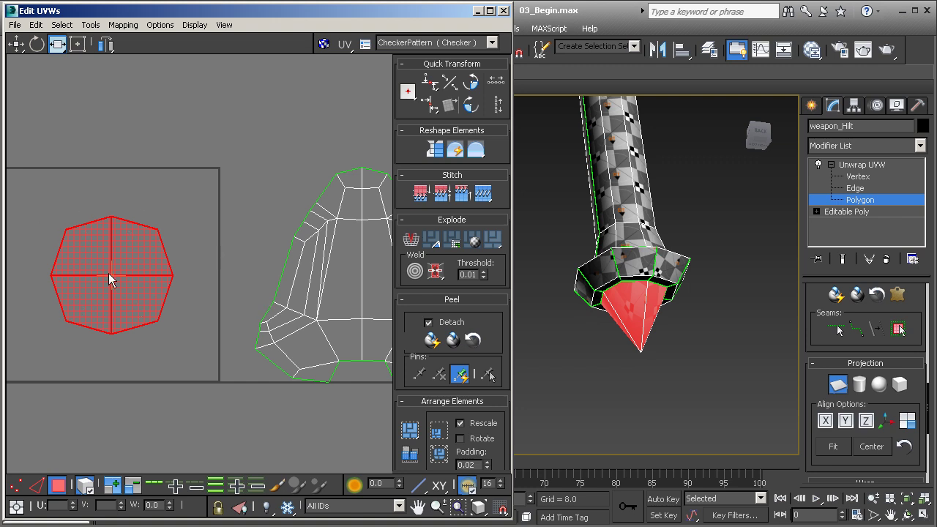
# Break the single horizontal edge running from the octagonal tip shell's centre to its right corner
pyautogui.scroll(4, 634, 359)
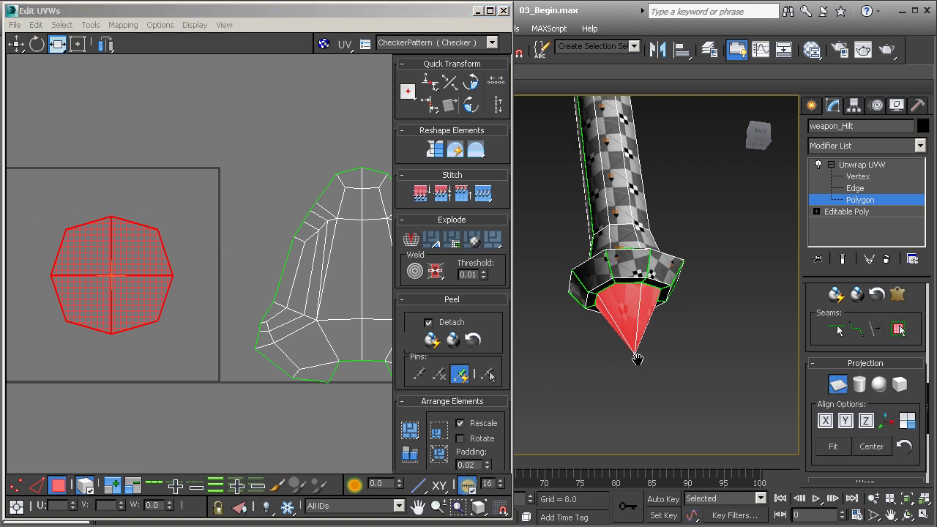
pyautogui.moveTo(630, 353)
pyautogui.mouseDown(button='middle')
pyautogui.moveTo(642, 338)
pyautogui.moveTo(627, 392)
pyautogui.moveTo(627, 349)
pyautogui.moveTo(617, 344)
pyautogui.mouseUp(button='middle')
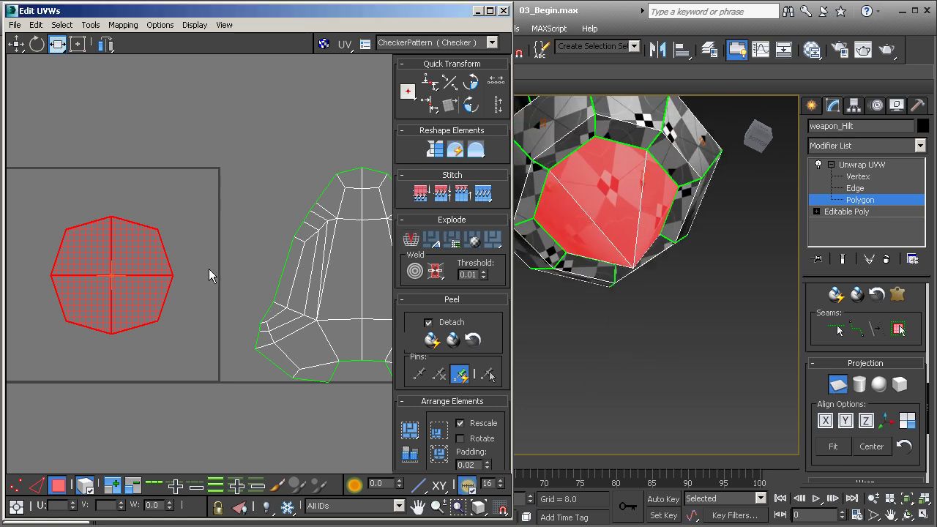
pyautogui.click(36, 485)
pyautogui.click(151, 300)
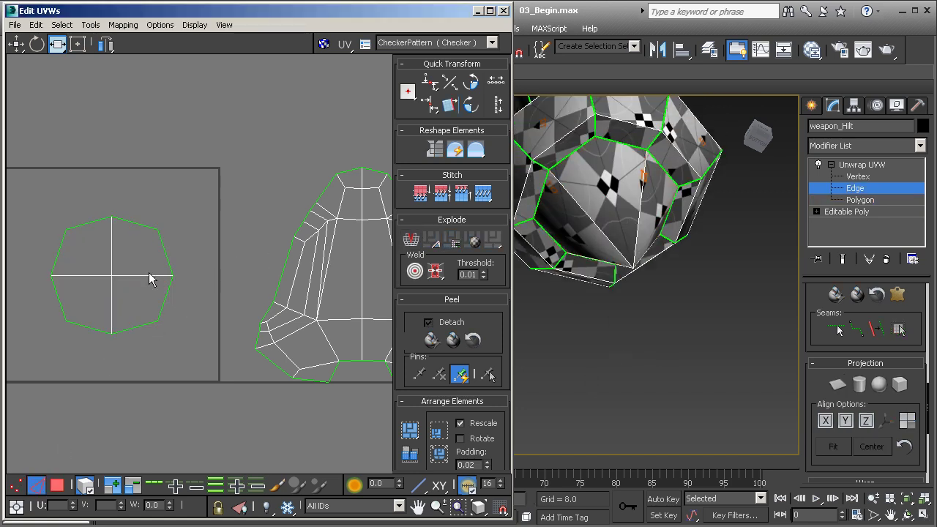
pyautogui.click(148, 275)
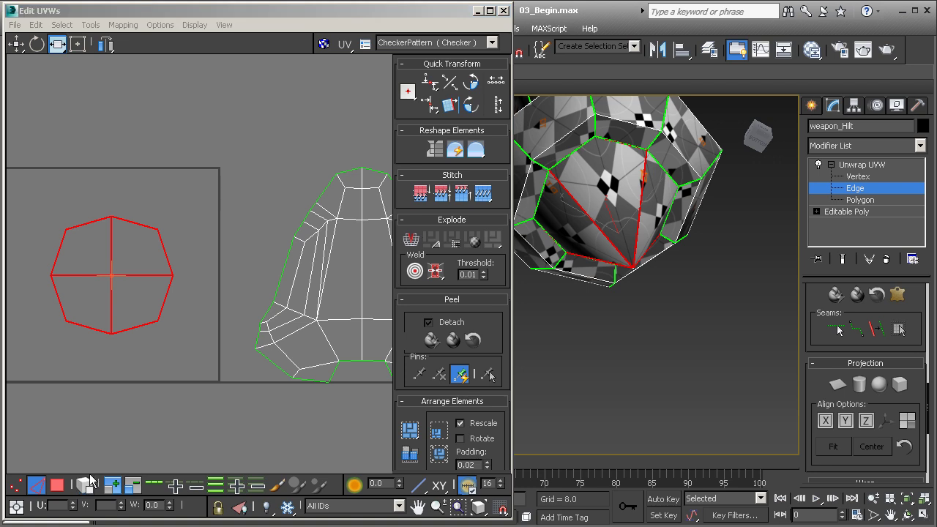
pyautogui.click(146, 295)
pyautogui.click(145, 277)
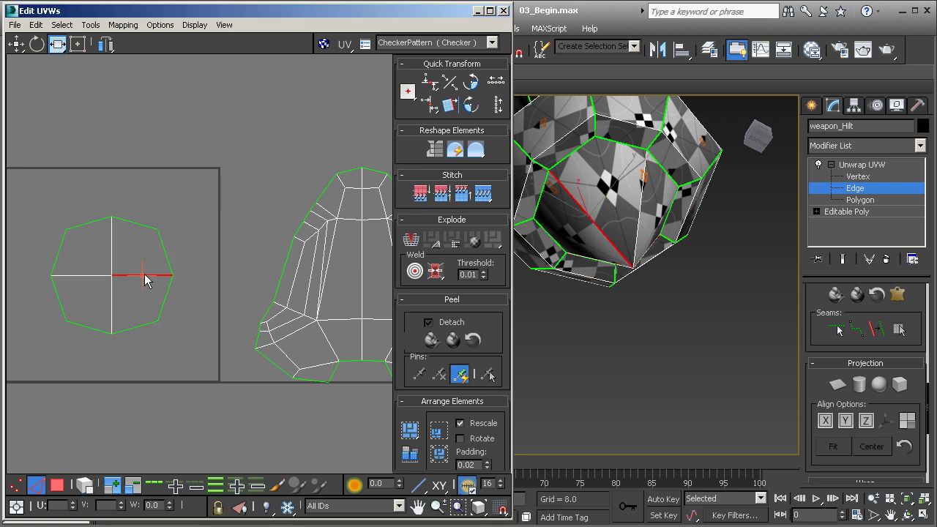
pyautogui.rightClick(145, 276)
pyautogui.click(118, 314)
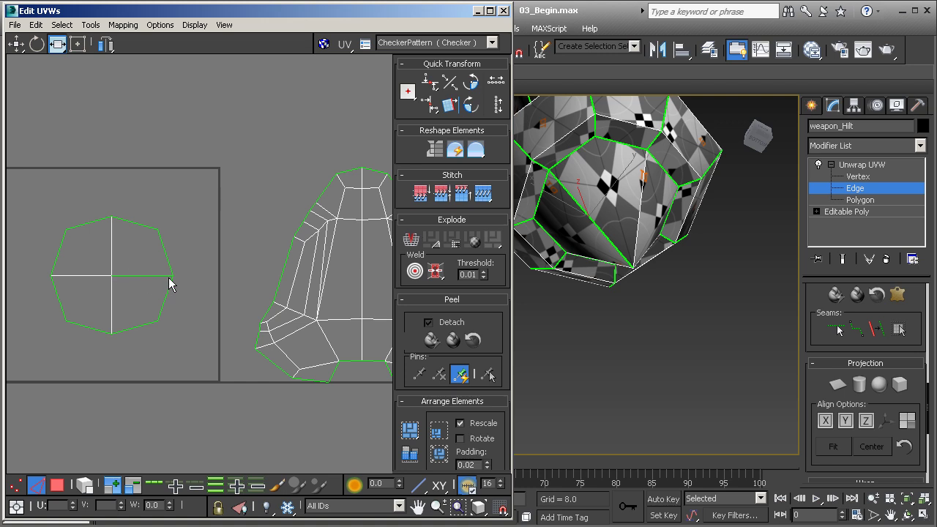
# Select the whole tip shell and relax it by polygon angles with 100 iterations, amount 0.1 and stretch 0.0, then close the Relax Tool
pyautogui.keyDown('alt'); pyautogui.moveTo(628, 221); pyautogui.dragTo(556, 322, button='middle'); pyautogui.keyUp('alt')
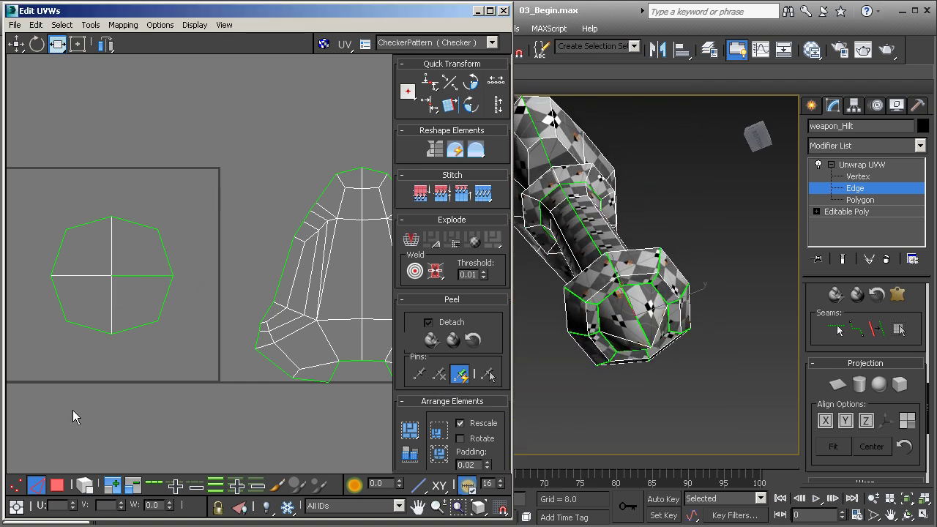
pyautogui.click(58, 486)
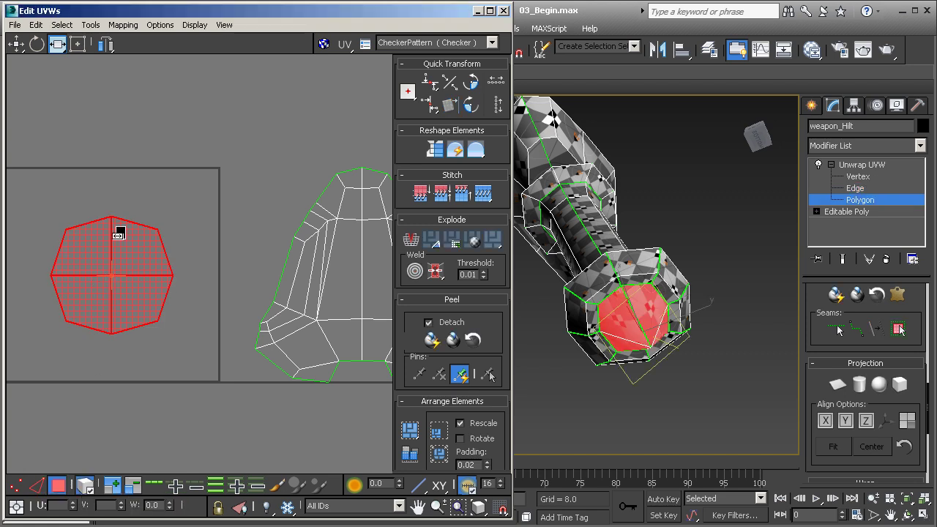
pyautogui.click(476, 150)
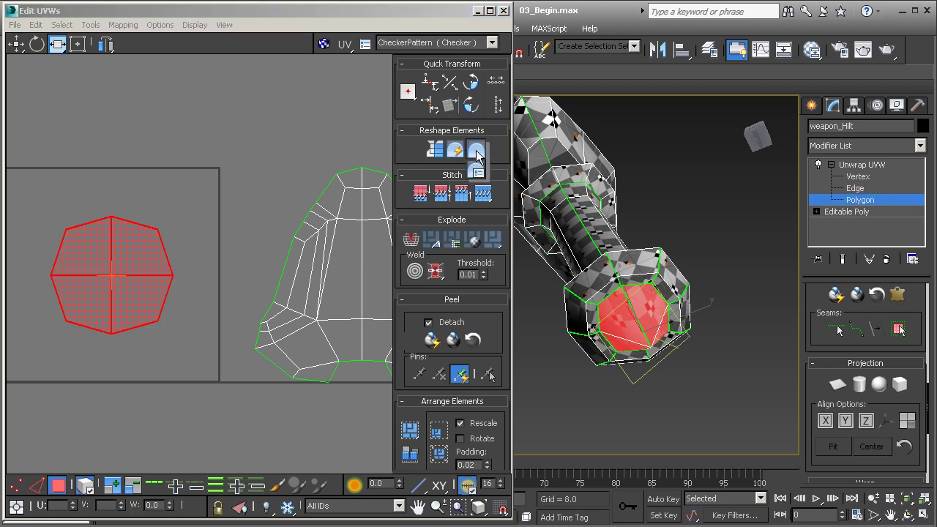
pyautogui.click(118, 64)
pyautogui.click(66, 74)
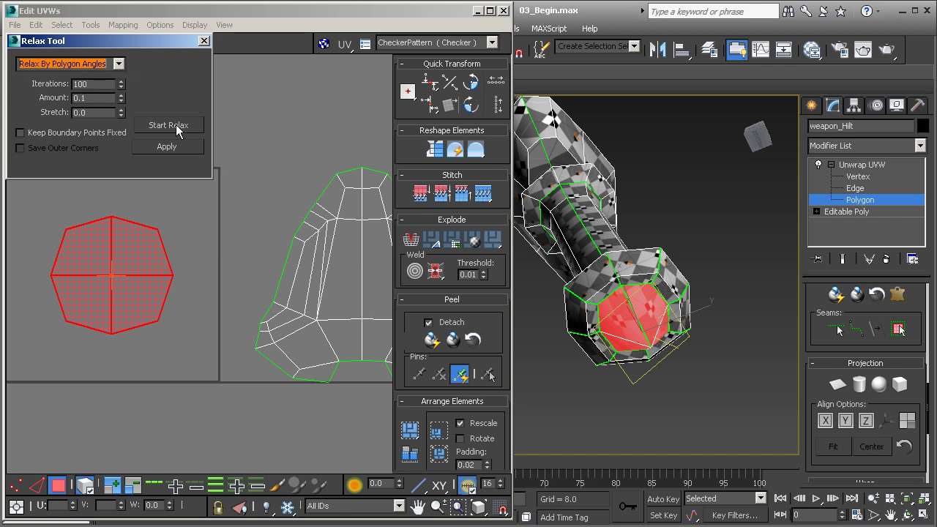
pyautogui.click(177, 126)
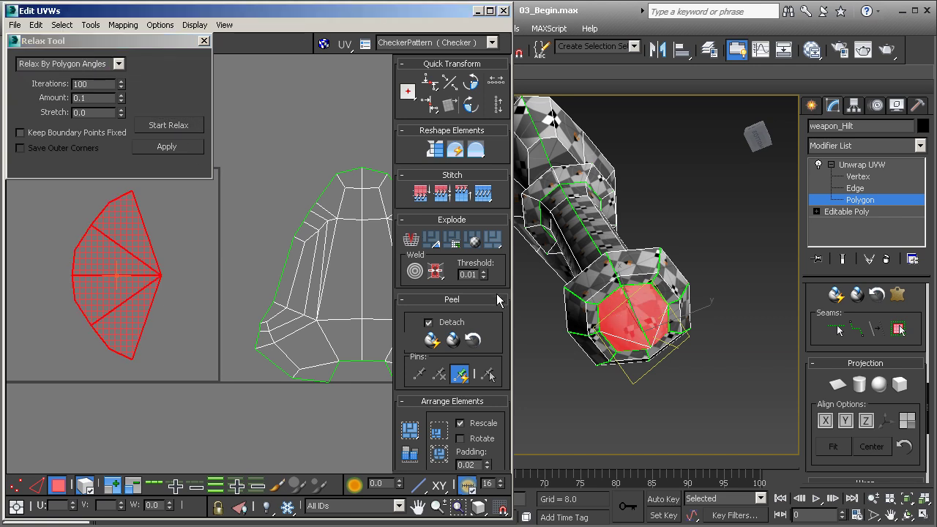
pyautogui.click(643, 211)
pyautogui.scroll(6, 581, 307)
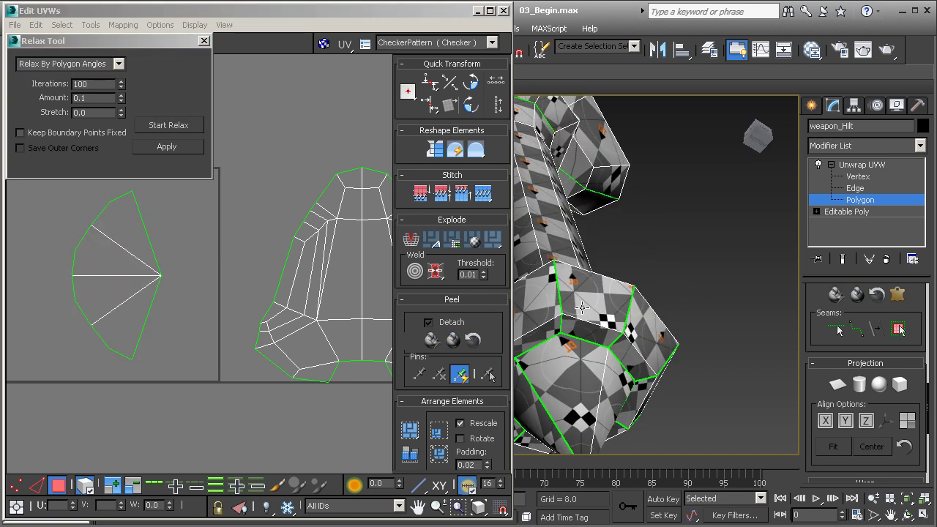
pyautogui.moveTo(582, 308)
pyautogui.keyDown('alt'); pyautogui.mouseDown(button='middle')
pyautogui.moveTo(582, 294)
pyautogui.moveTo(504, 289)
pyautogui.moveTo(586, 296)
pyautogui.mouseUp(button='middle'); pyautogui.keyUp('alt')
pyautogui.scroll(-5, 586, 292)
pyautogui.keyDown('alt'); pyautogui.moveTo(553, 234); pyautogui.dragTo(584, 249, button='middle'); pyautogui.keyUp('alt')
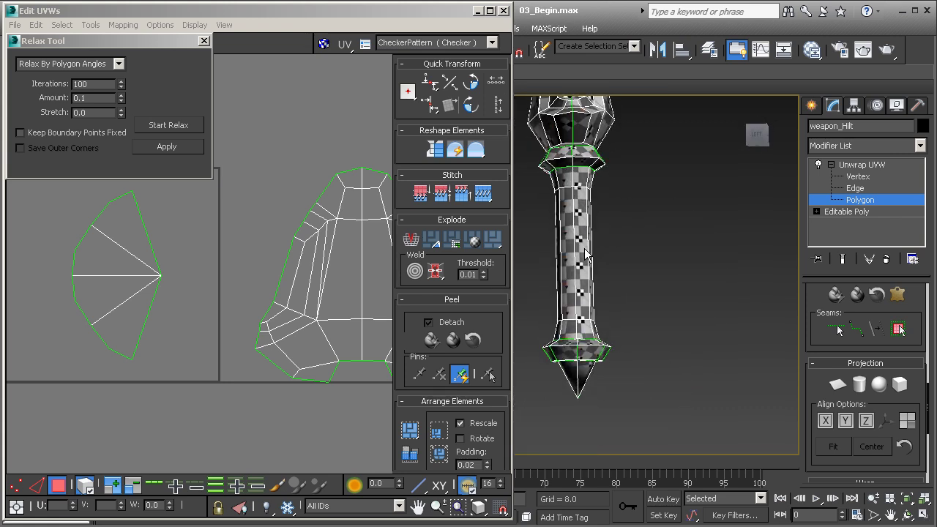
pyautogui.click(204, 40)
# Select all the hilt's UV shells and pack them into the UV square with rescaling on, rotation off and 0.02 padding
pyautogui.scroll(-5, 199, 202)
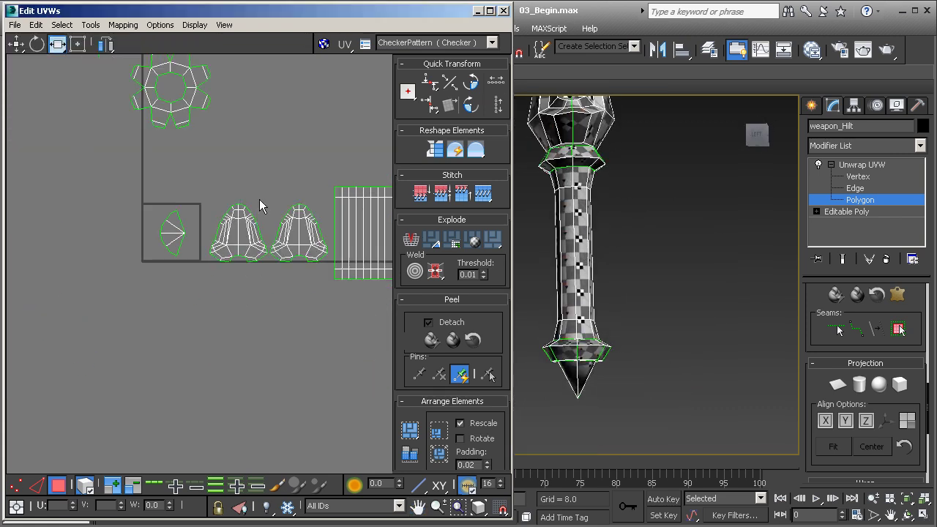
pyautogui.scroll(-3, 201, 234)
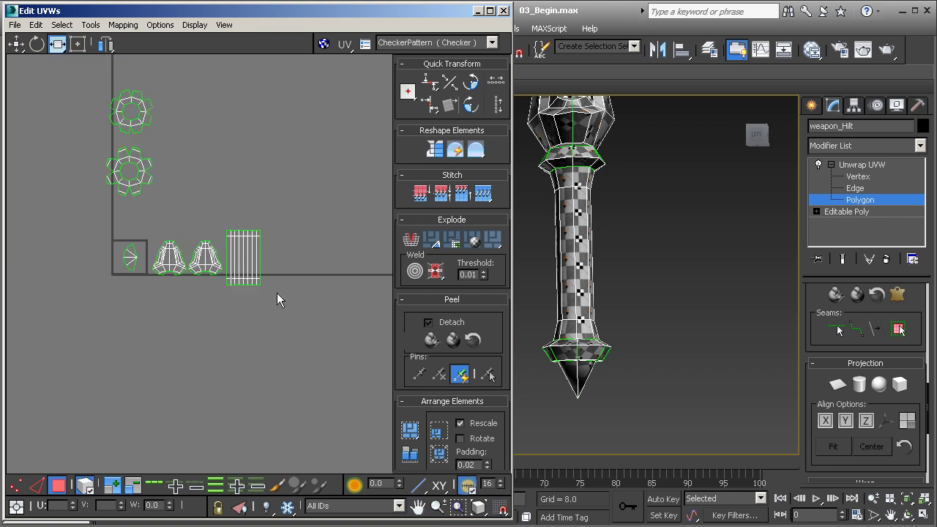
pyautogui.moveTo(318, 333); pyautogui.dragTo(322, 340)
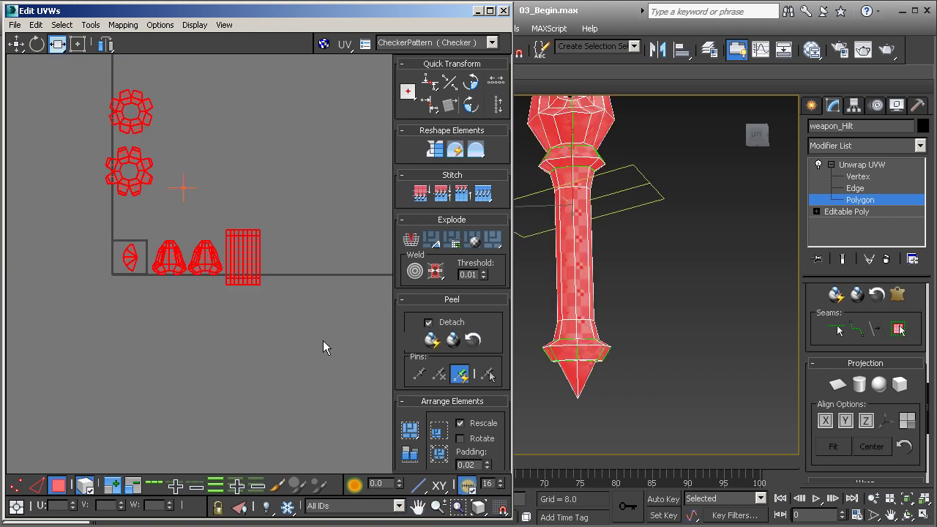
pyautogui.click(411, 431)
pyautogui.scroll(6, 152, 266)
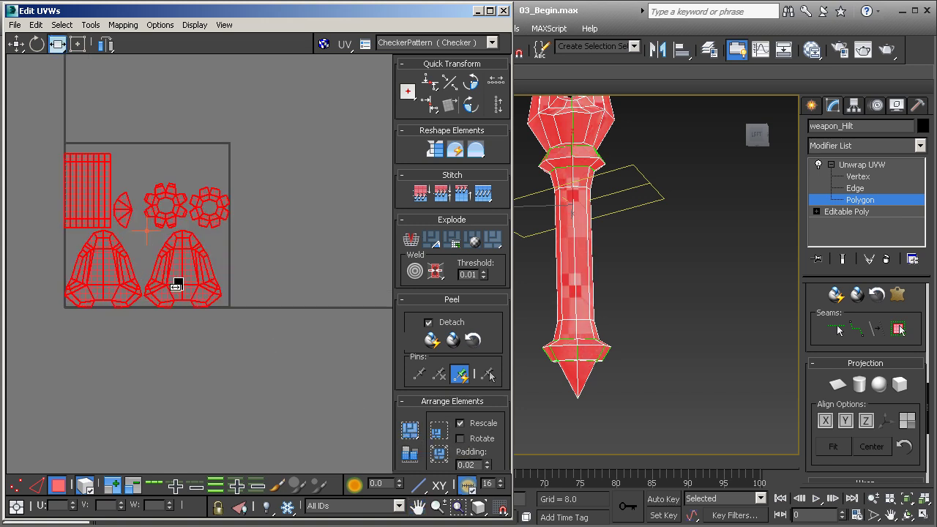
pyautogui.scroll(3, 175, 285)
pyautogui.click(647, 201)
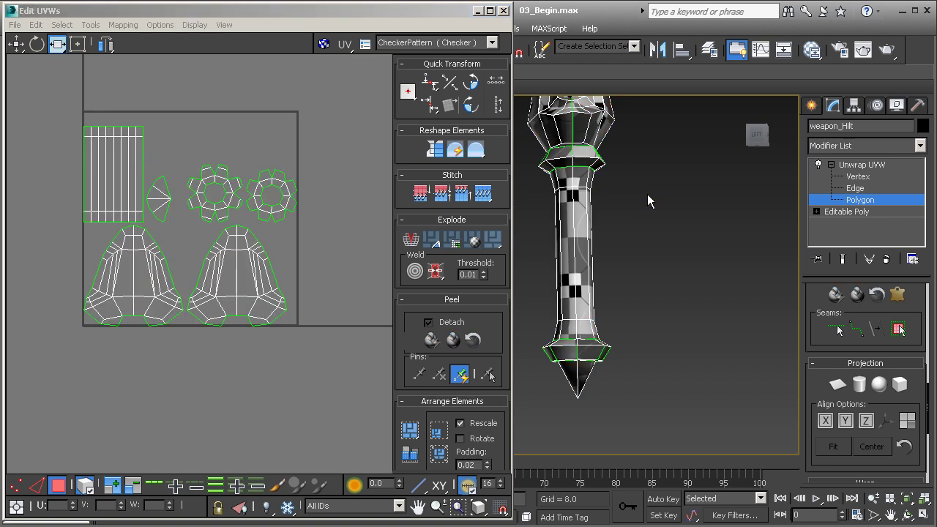
# Set the tiling of Unwrap_MAT's UV Checker Map diffuse bitmap to 4 and close the Slate Material Editor
pyautogui.keyDown('alt'); pyautogui.moveTo(647, 201); pyautogui.dragTo(512, 235, button='middle'); pyautogui.keyUp('alt')
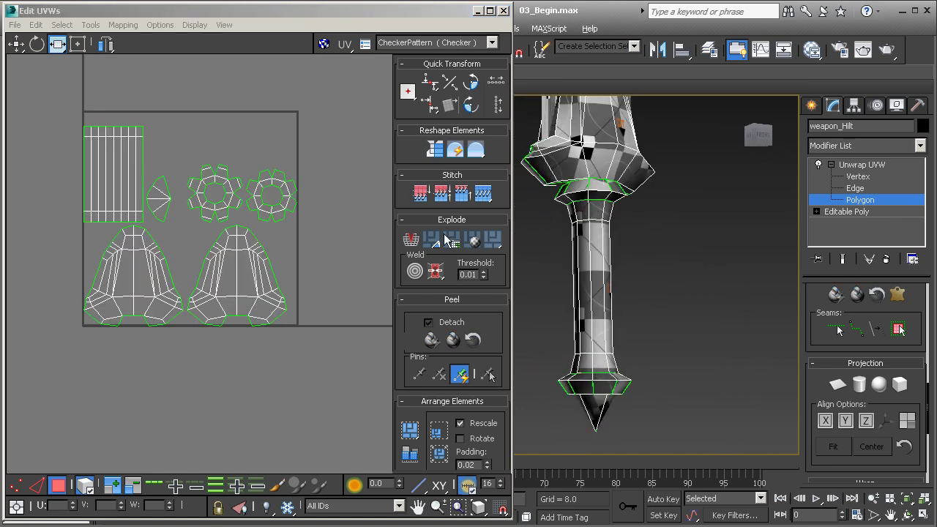
pyautogui.keyDown('alt'); pyautogui.moveTo(446, 238); pyautogui.dragTo(609, 212, button='middle'); pyautogui.keyUp('alt')
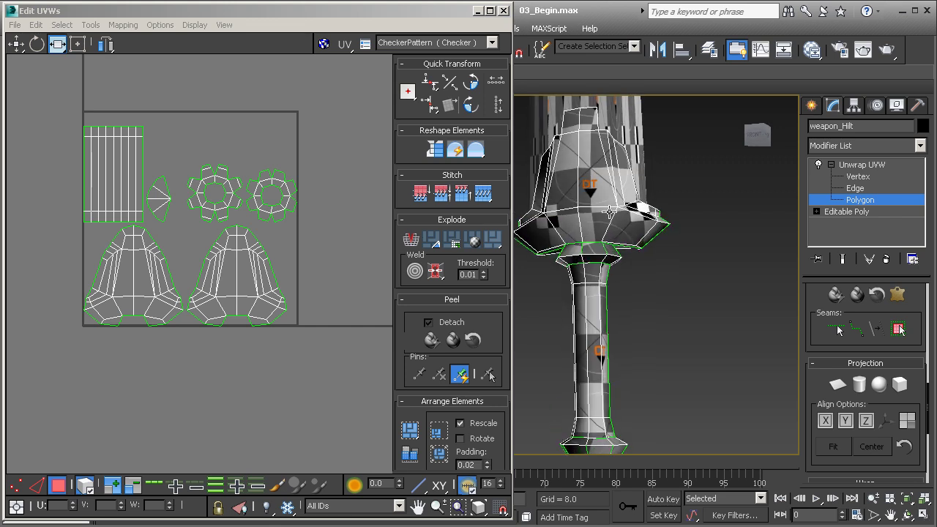
pyautogui.click(323, 262)
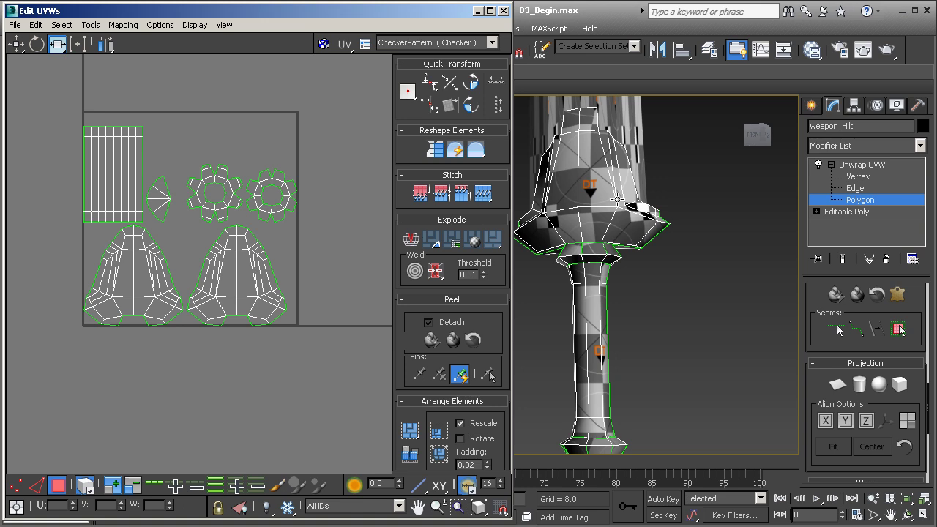
pyautogui.keyDown('alt'); pyautogui.moveTo(564, 231); pyautogui.dragTo(622, 220, button='middle'); pyautogui.keyUp('alt')
pyautogui.click(812, 50)
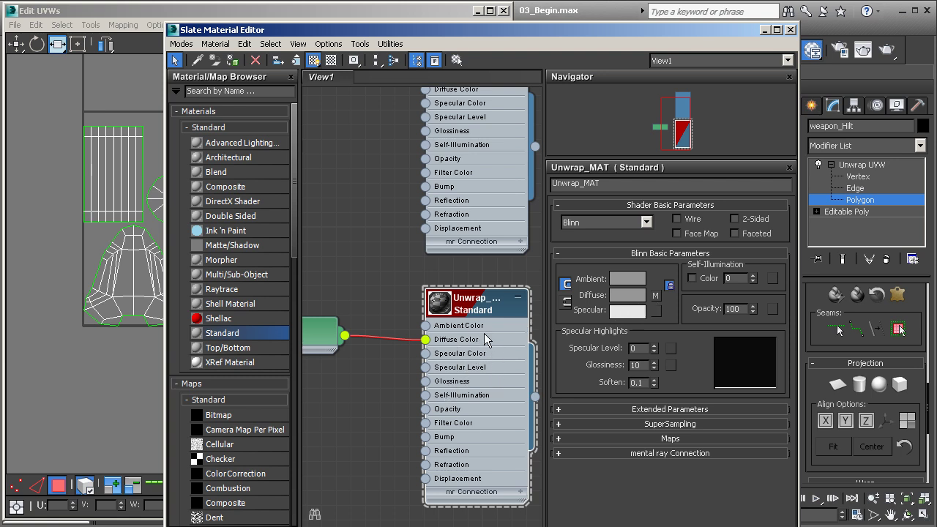
pyautogui.click(655, 296)
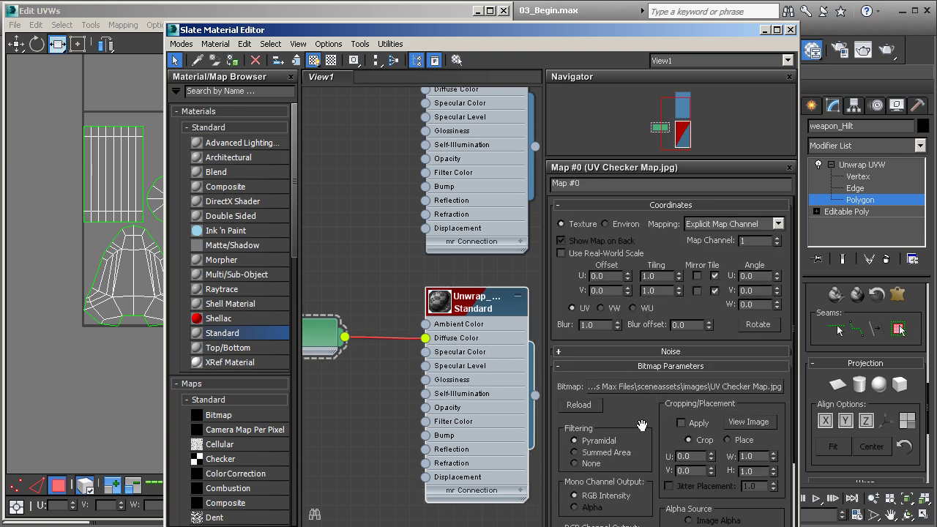
pyautogui.scroll(-4, 642, 336)
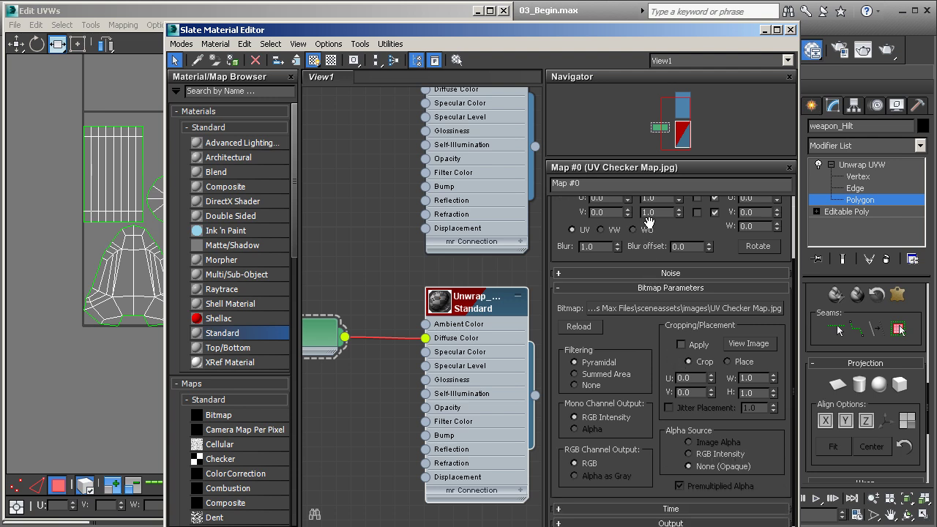
pyautogui.moveTo(651, 234); pyautogui.dragTo(650, 285)
pyautogui.write('4')
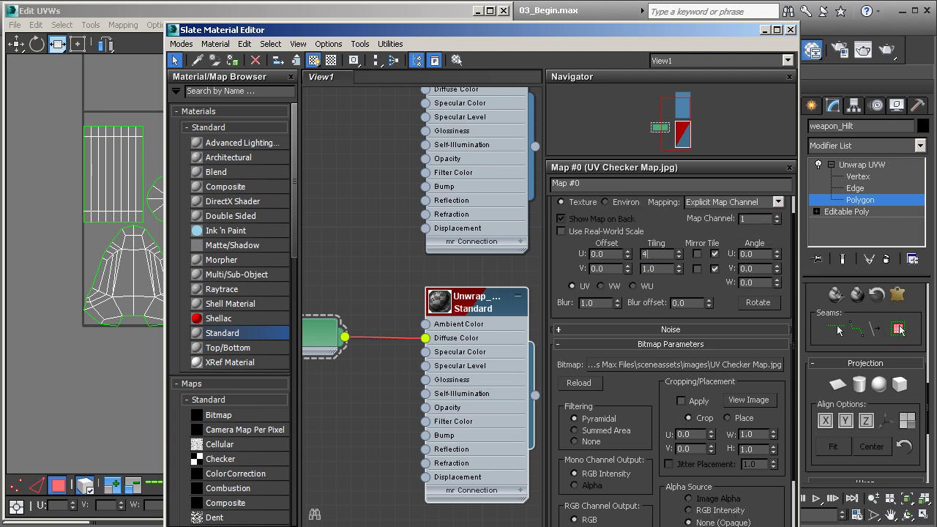
pyautogui.press('Tab')
pyautogui.click(789, 30)
# Examine the checker pattern across the guard, grip and pommel for stretching and consistent square size
pyautogui.keyDown('alt'); pyautogui.moveTo(618, 287); pyautogui.dragTo(635, 257, button='middle'); pyautogui.keyUp('alt')
pyautogui.scroll(4, 564, 293)
pyautogui.scroll(-5, 608, 341)
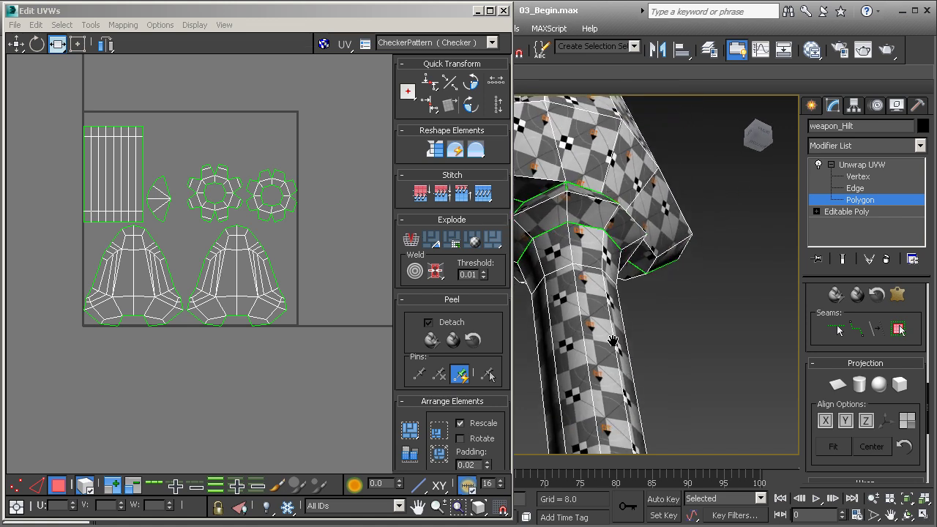
pyautogui.press('f')
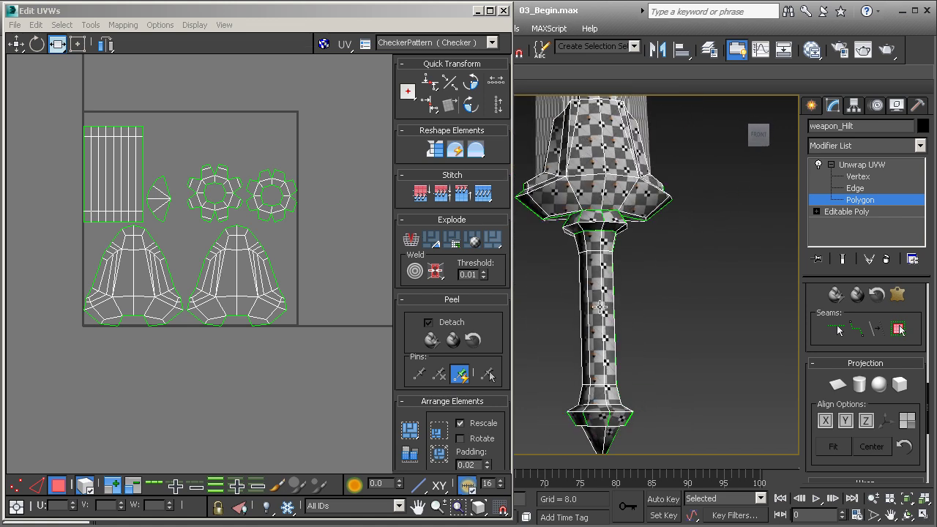
pyautogui.moveTo(608, 370); pyautogui.dragTo(610, 288, button='middle')
pyautogui.click(290, 288)
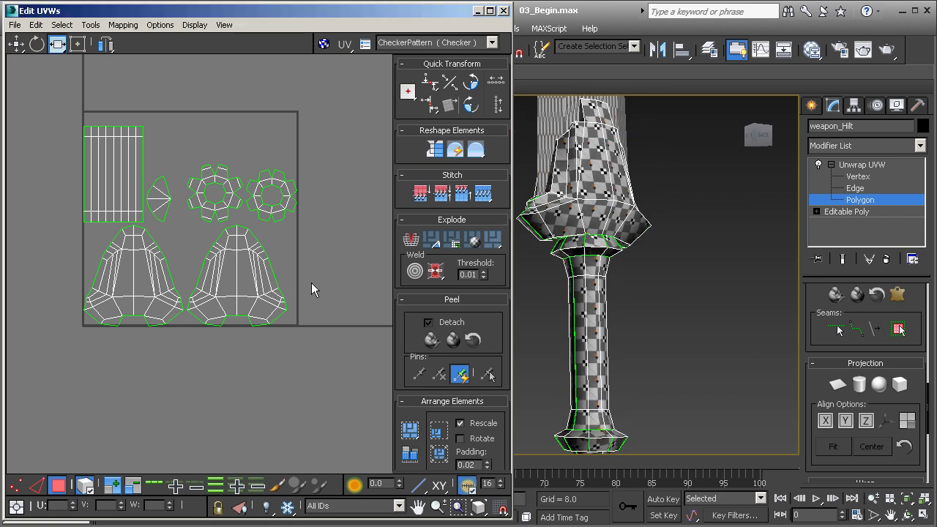